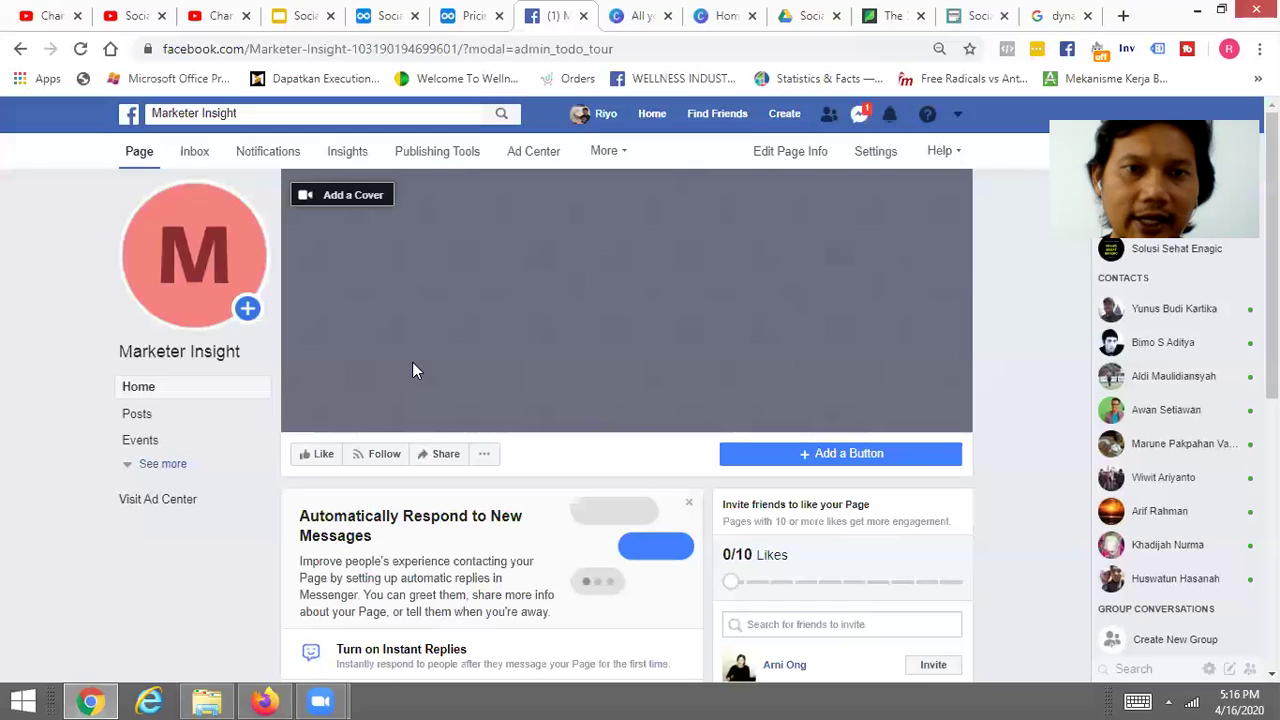
Open the Marketer Insight page's info settings and start editing its Description
click(810, 160)
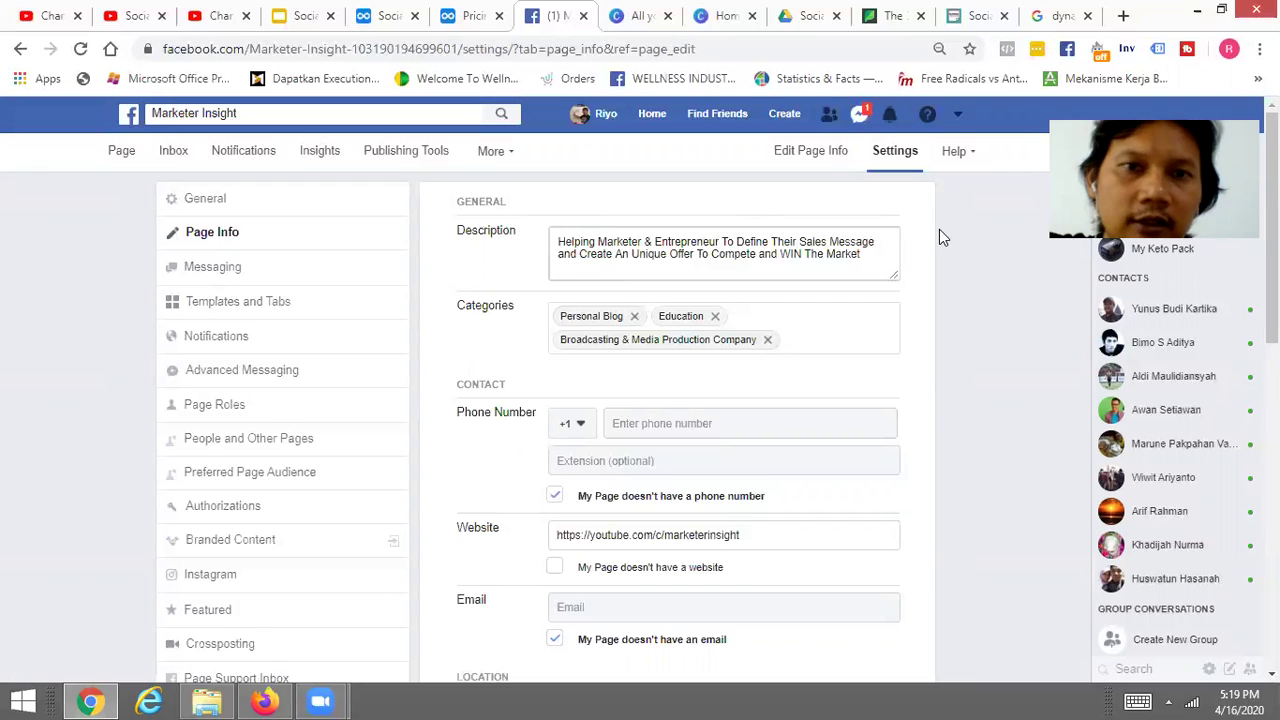
scroll(678, 430, down, 2)
scroll(678, 430, up, 2)
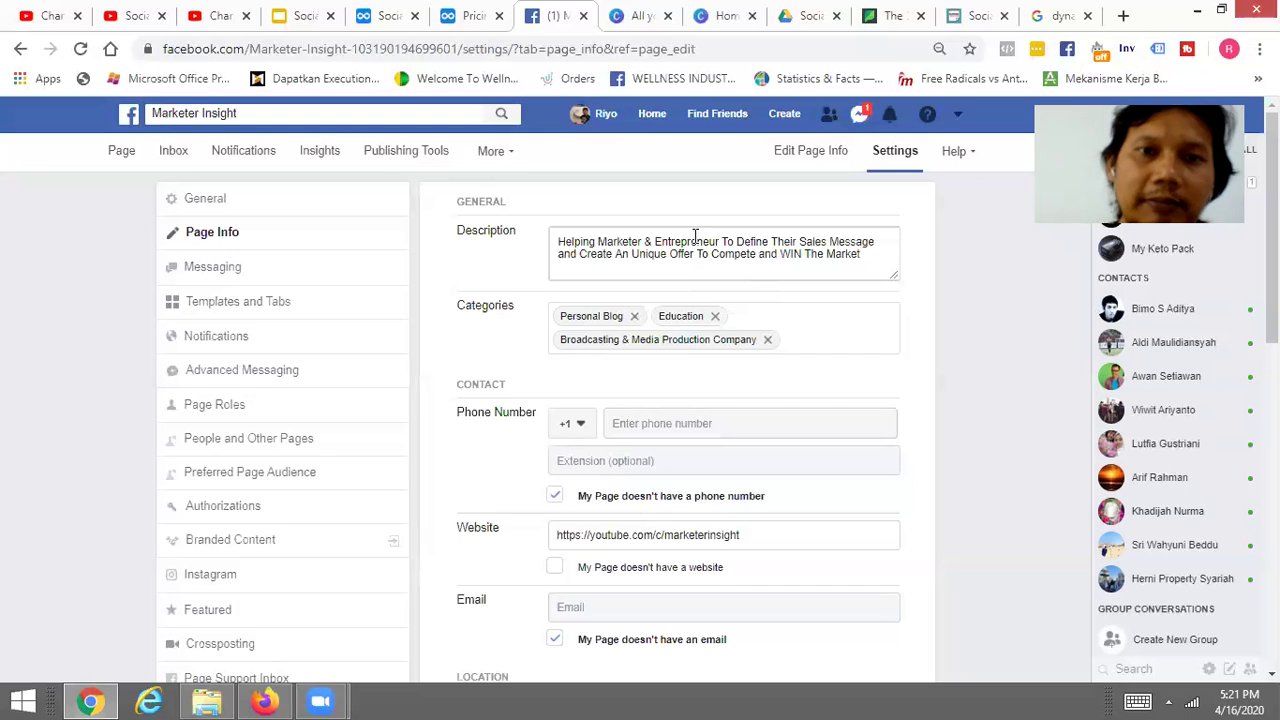
click(625, 250)
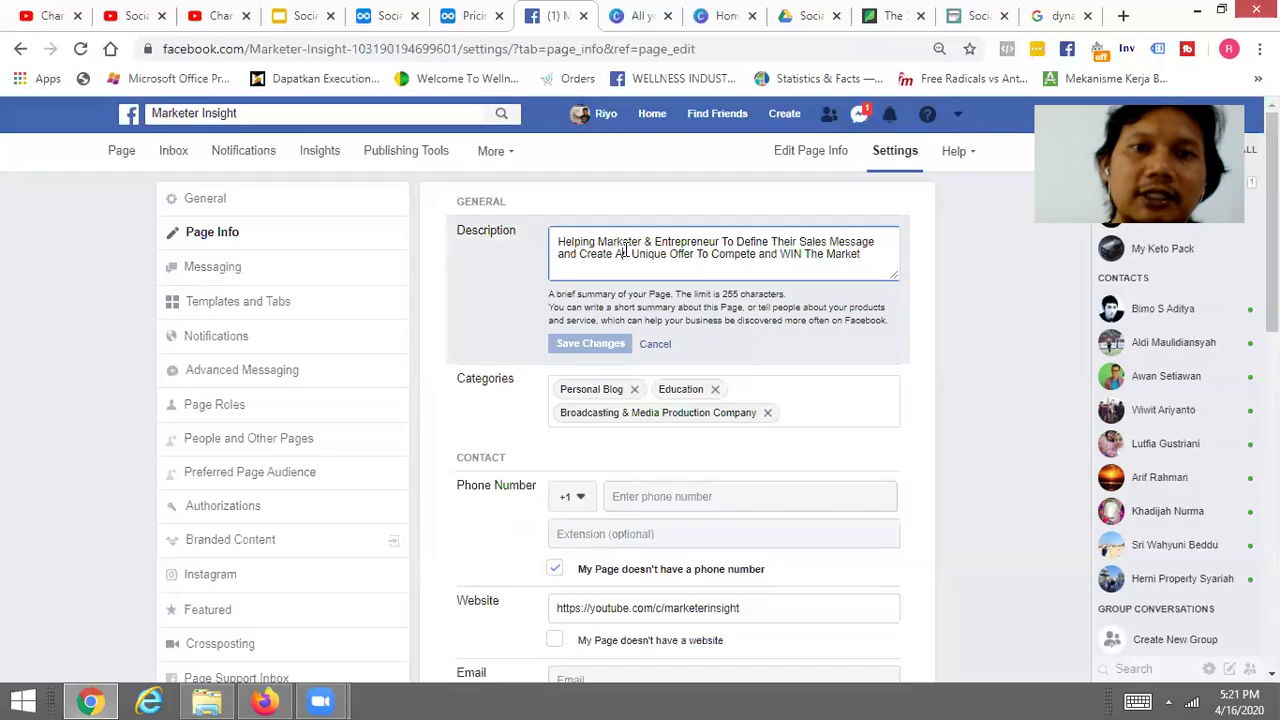
click(559, 240)
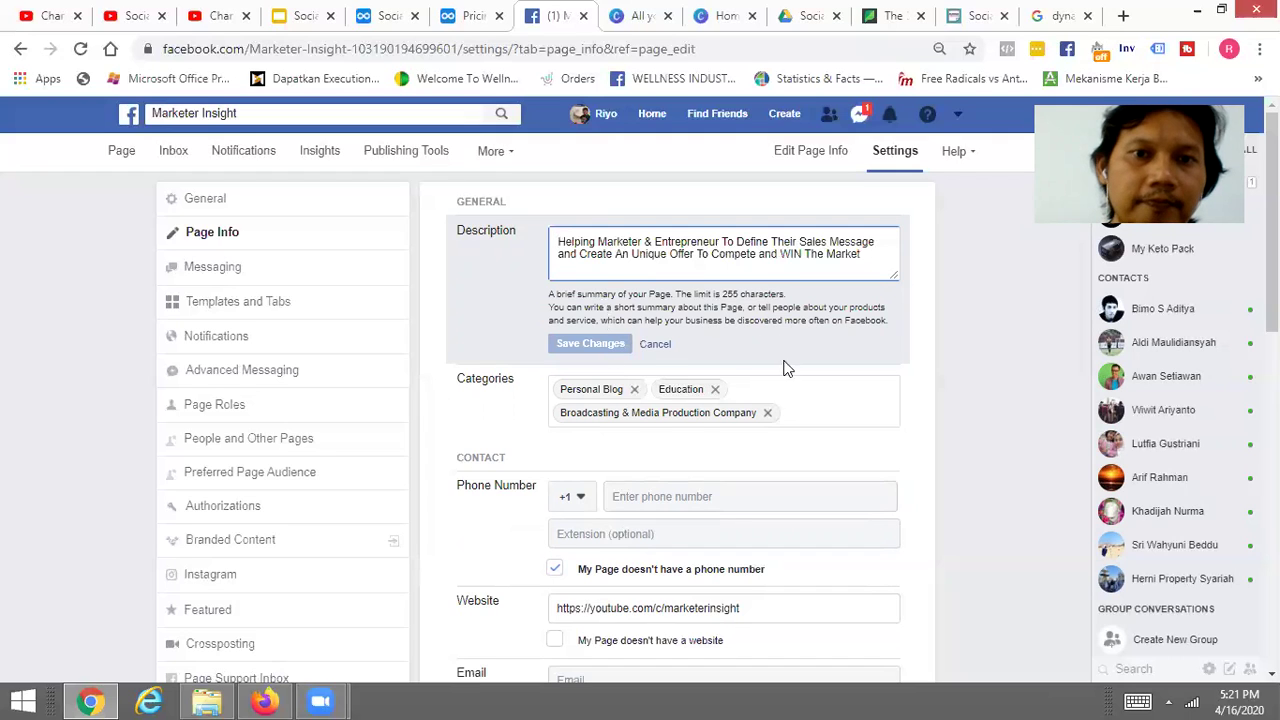
Remove the Broadcasting & Media Production Company category and search the available categories for "Property", clearing the search text
click(803, 397)
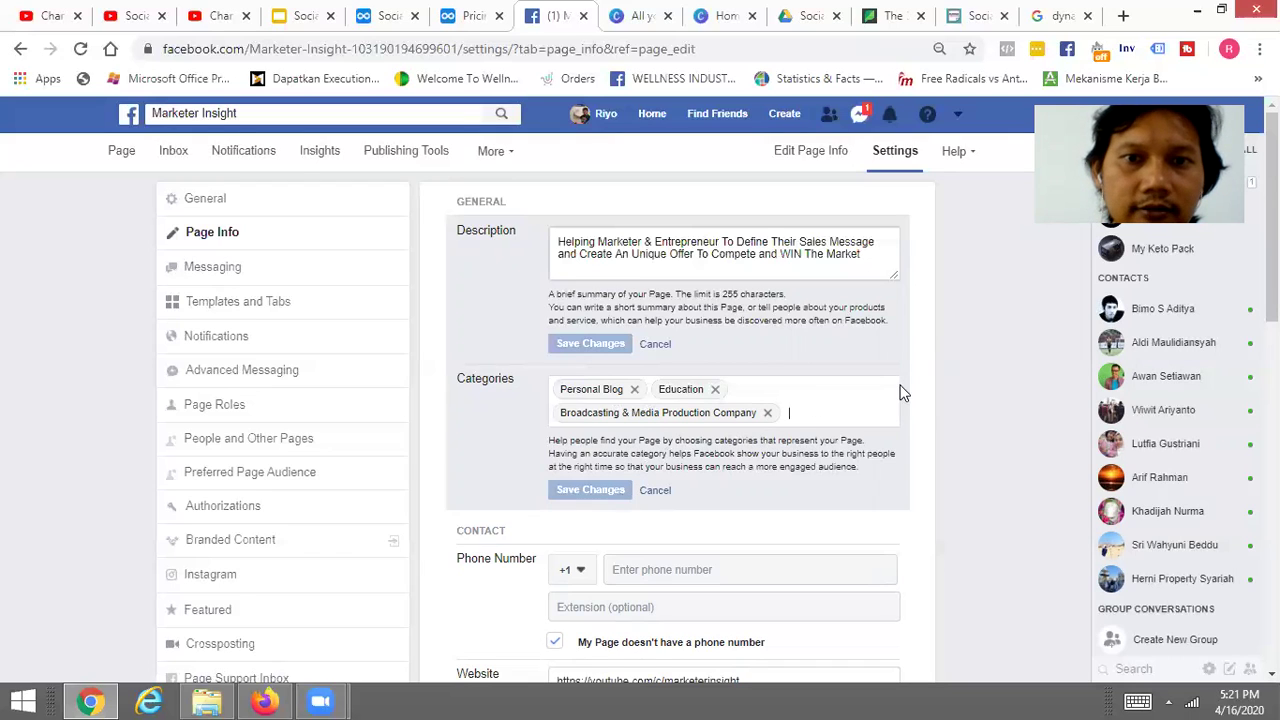
click(767, 412)
text(Pr)
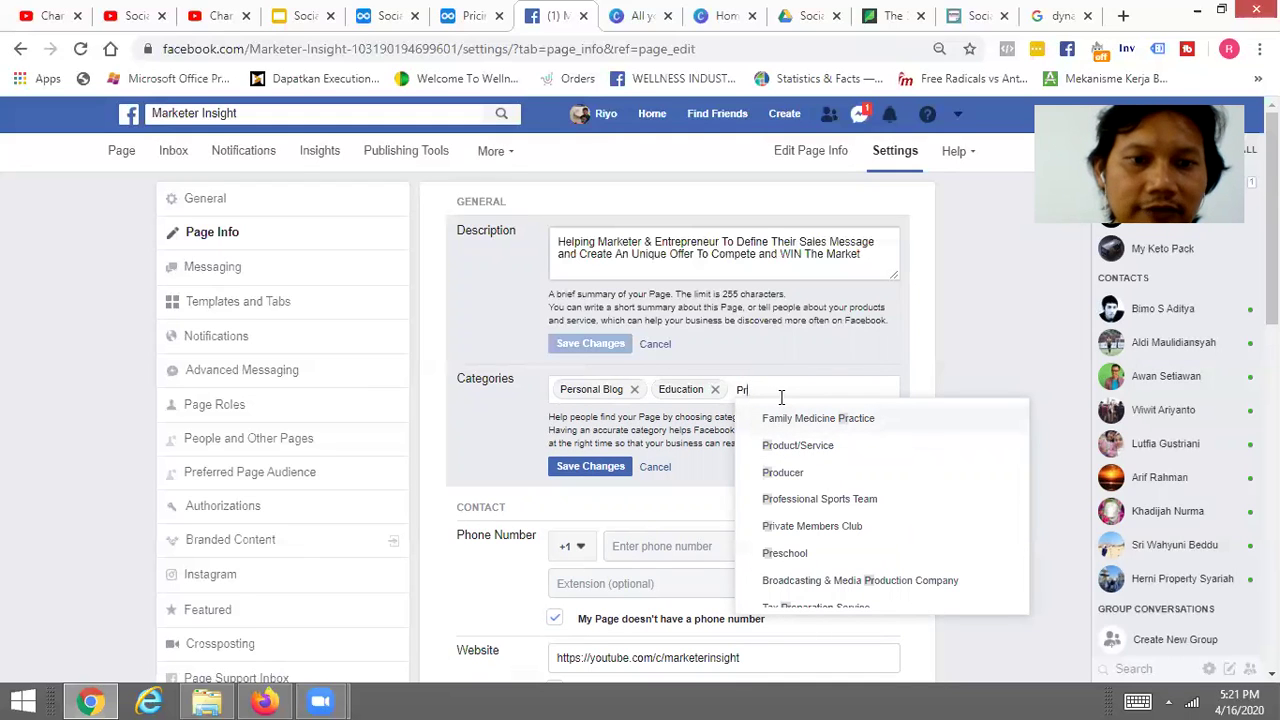
text(oper)
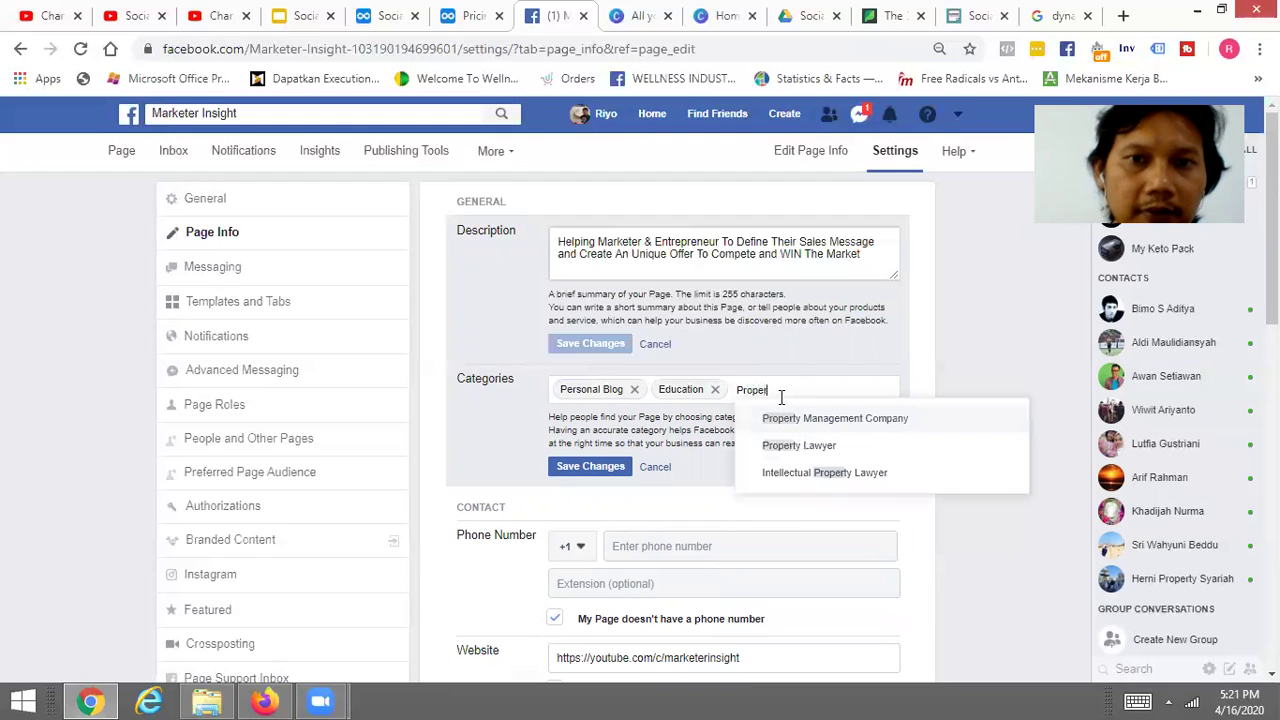
text(ty)
key(BackSpace)
key(BackSpace)
key(BackSpace)
key(BackSpace)
key(BackSpace)
key(BackSpace)
key(BackSpace)
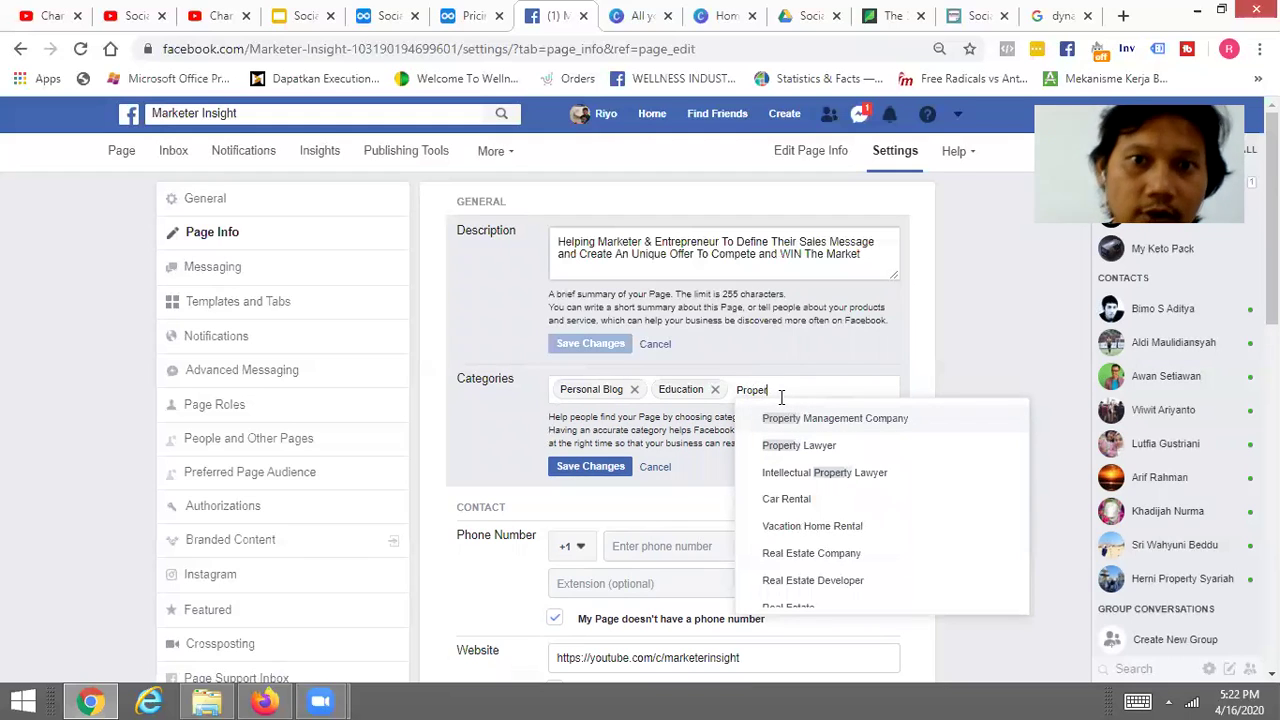
key(BackSpace)
Search the available page categories for "Funereal"
text(Funereal)
key(BackSpace)
key(BackSpace)
key(BackSpace)
key(BackSpace)
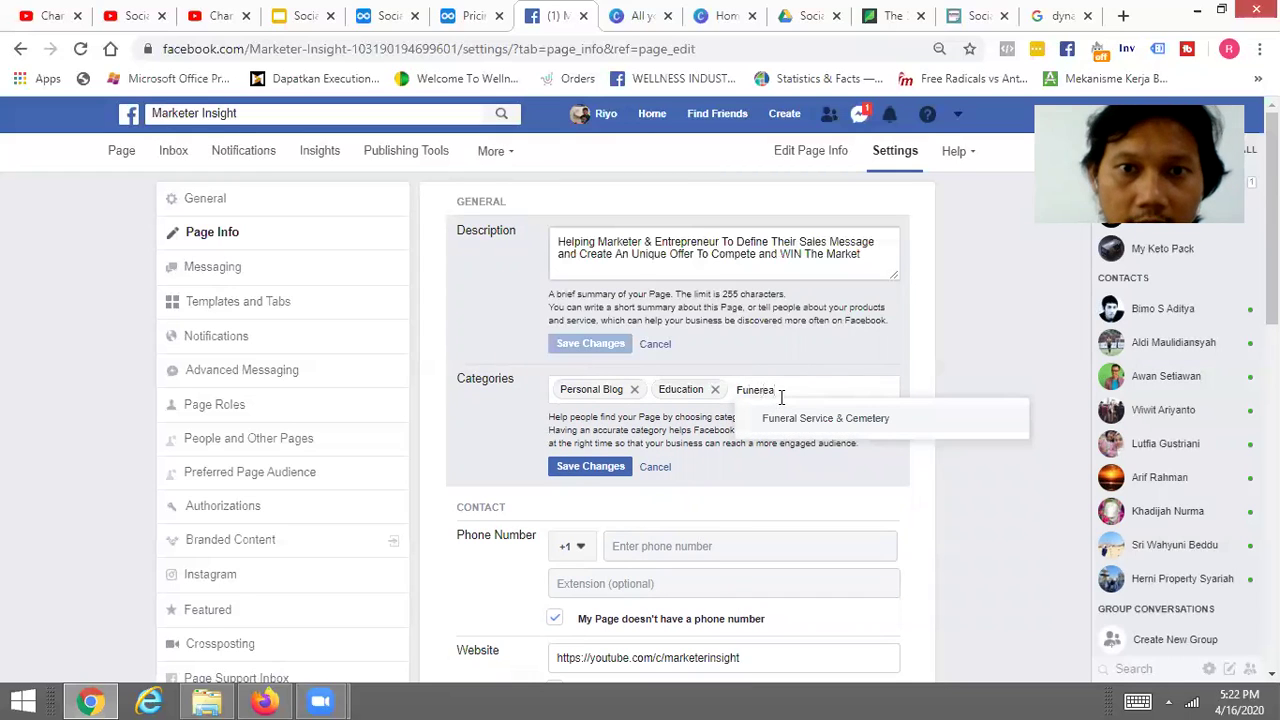
key(BackSpace)
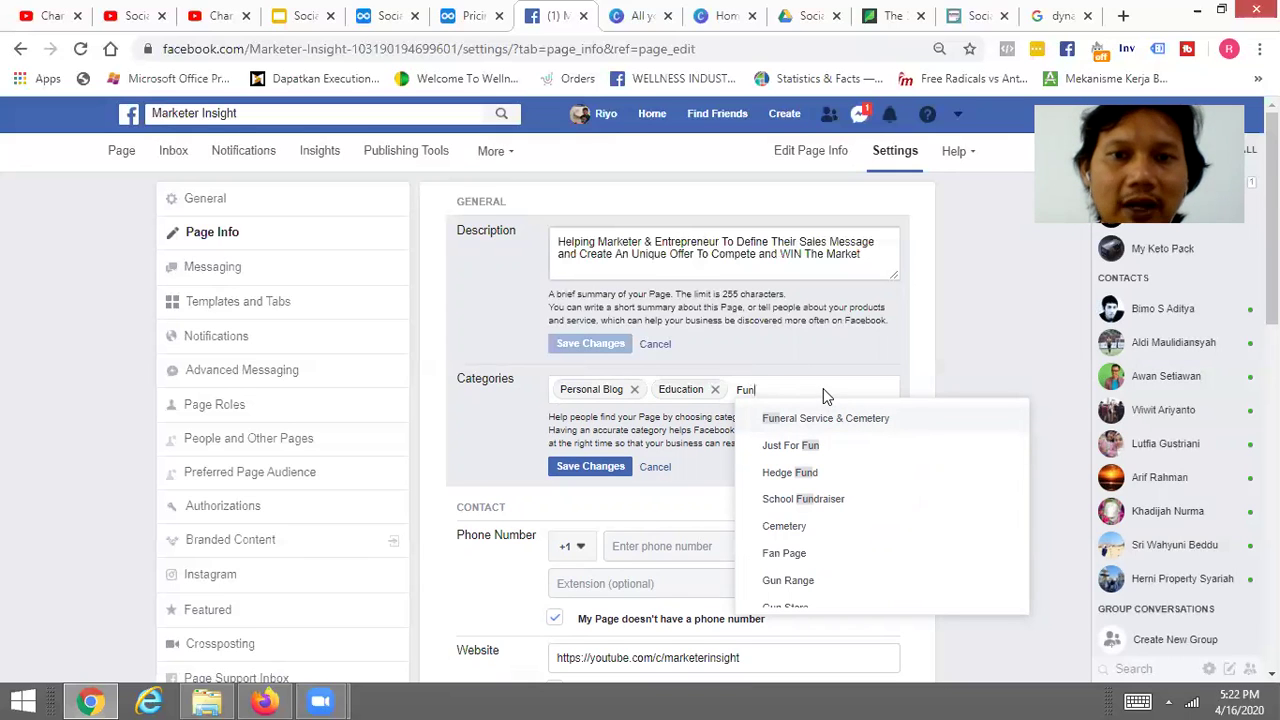
Search the available page categories for "Fashion" and clear the search text
key(BackSpace)
key(BackSpace)
text(a)
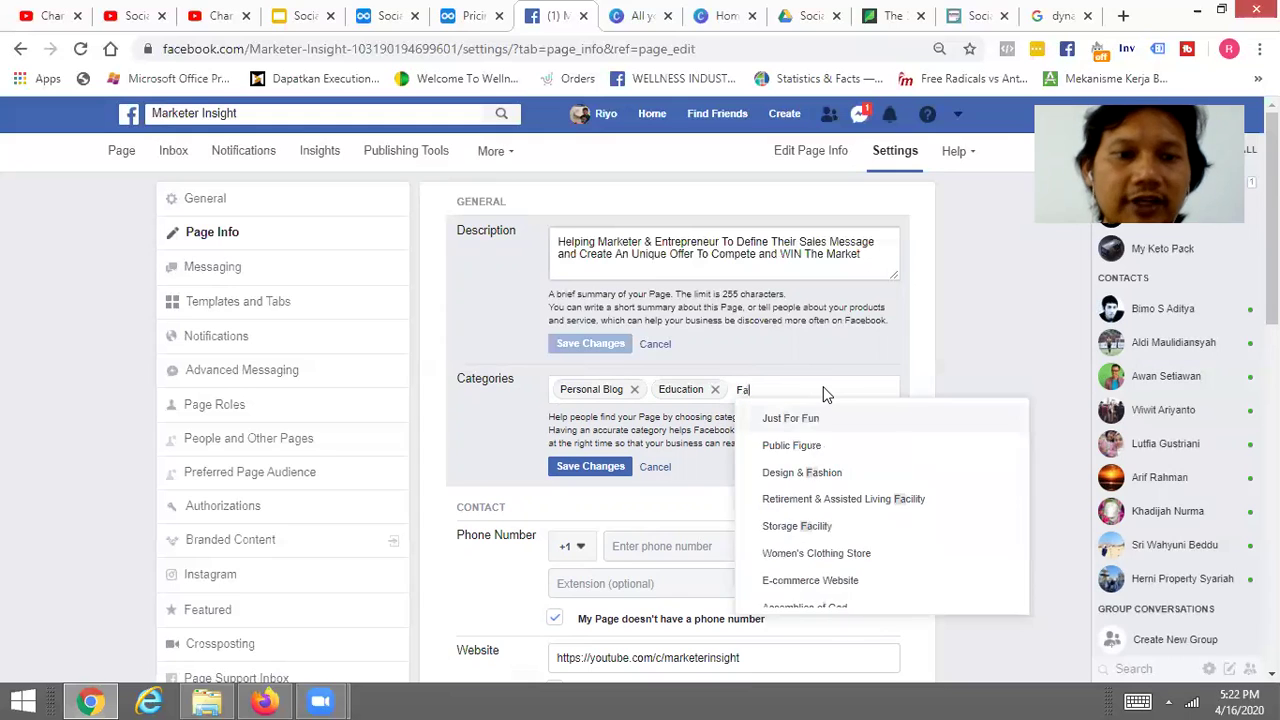
text(shion)
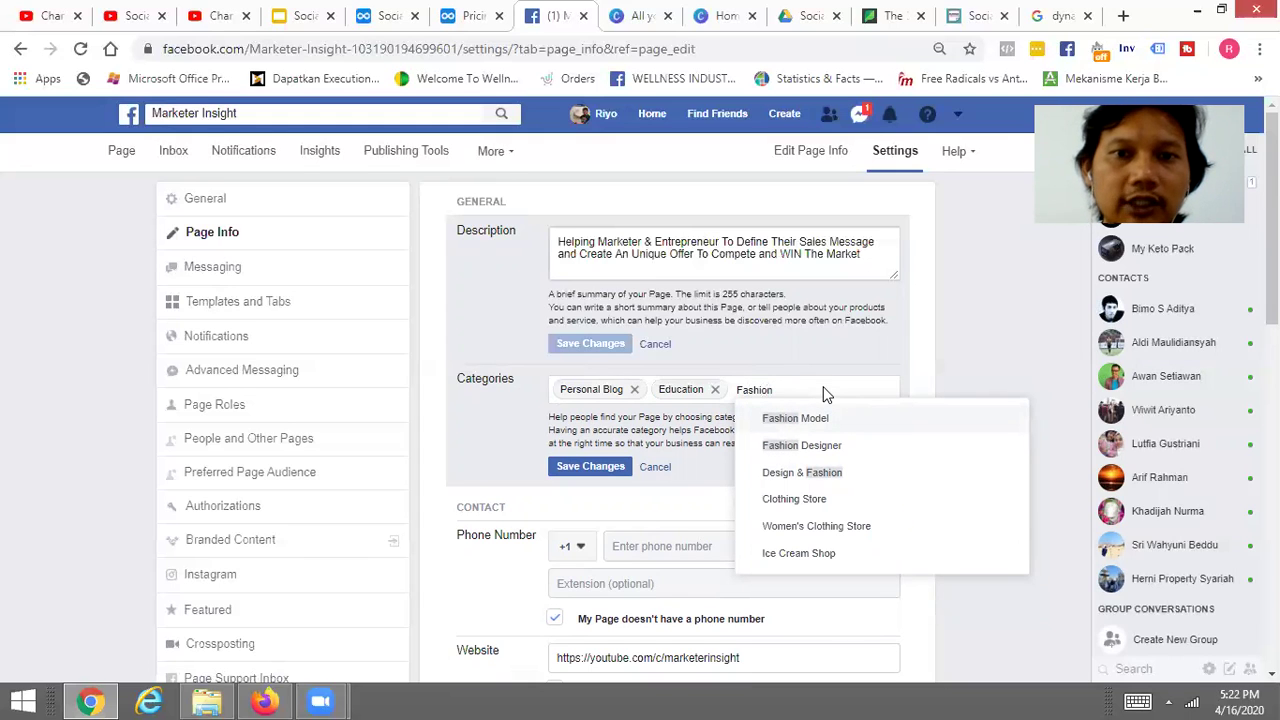
key(BackSpace)
key(BackSpace)
key(BackSpace)
key(BackSpace)
key(BackSpace)
key(BackSpace)
key(BackSpace)
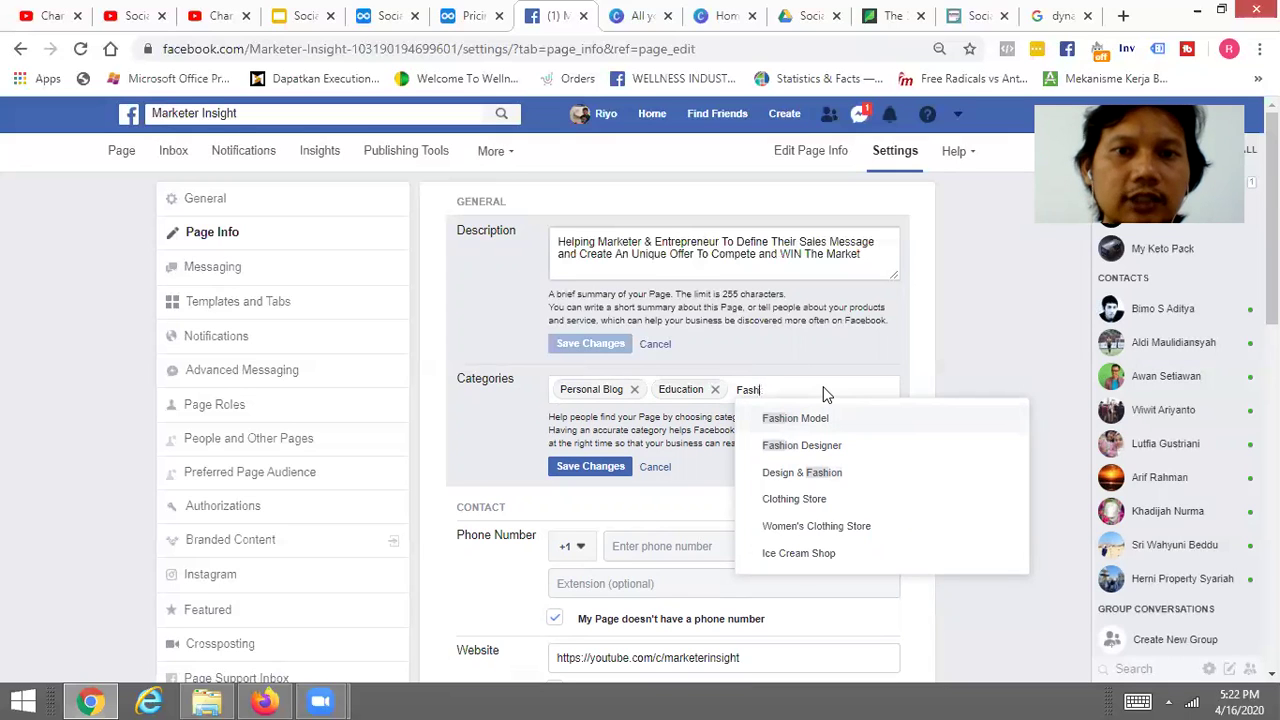
Search the available page categories for "Kids" and clear the search text
text(Kids)
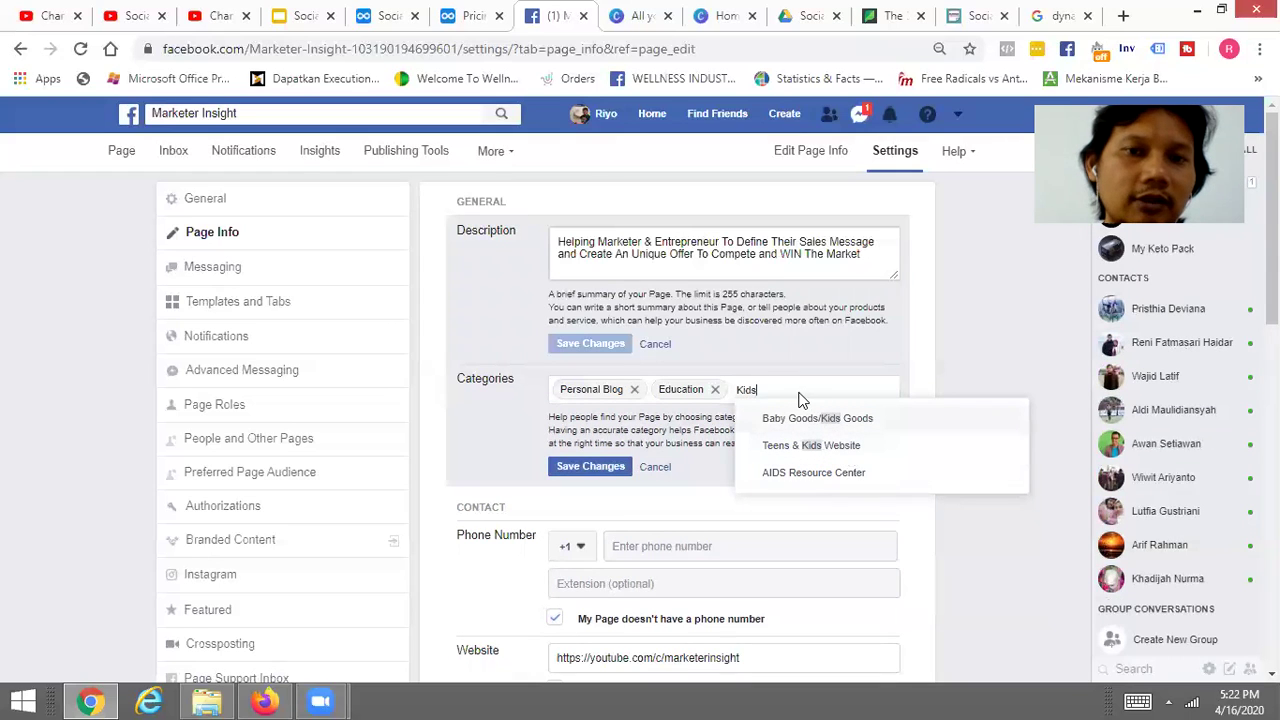
key(BackSpace)
key(BackSpace)
key(BackSpace)
key(BackSpace)
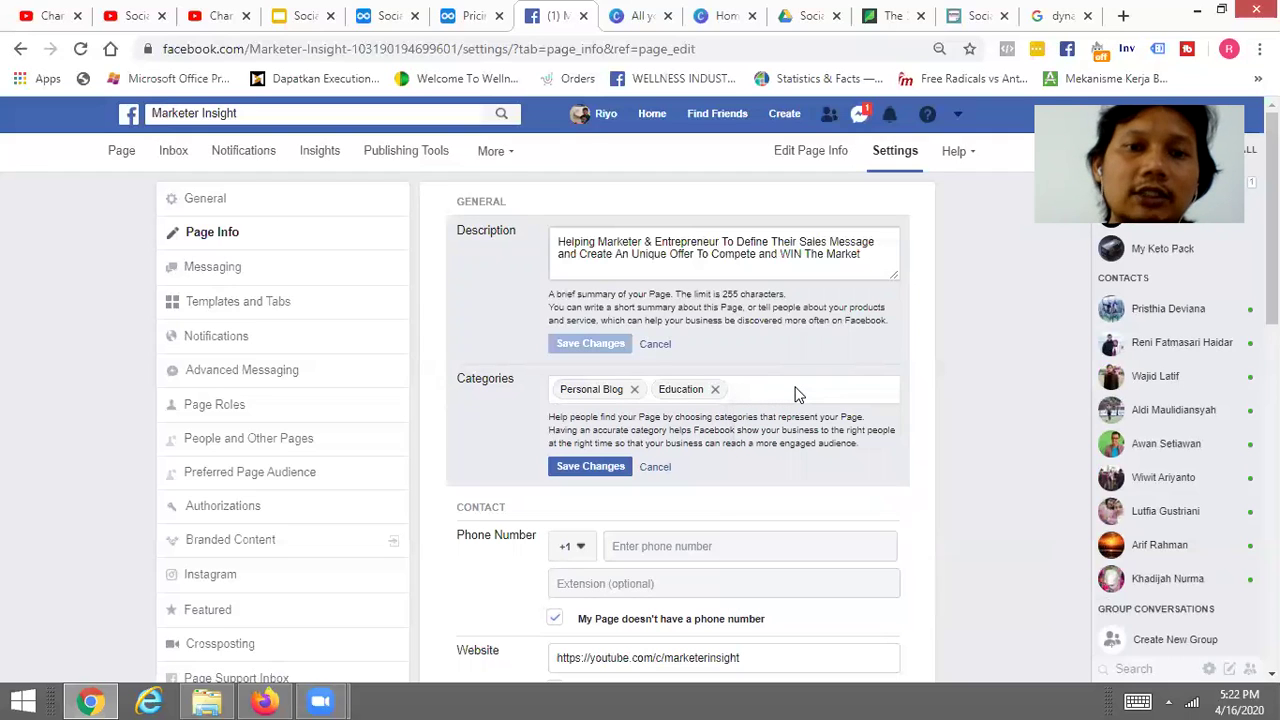
Search the available page categories for "Digital" and "Digital mar", and clear the search text
text(Dig)
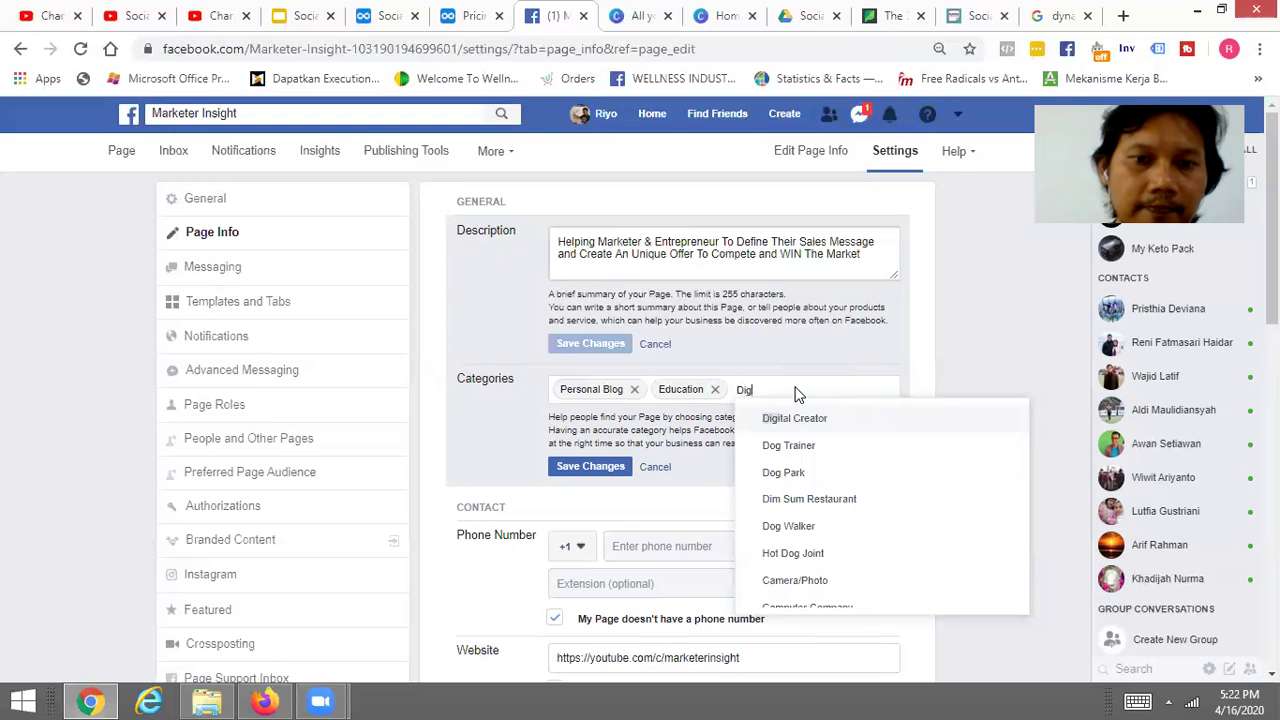
text(i)
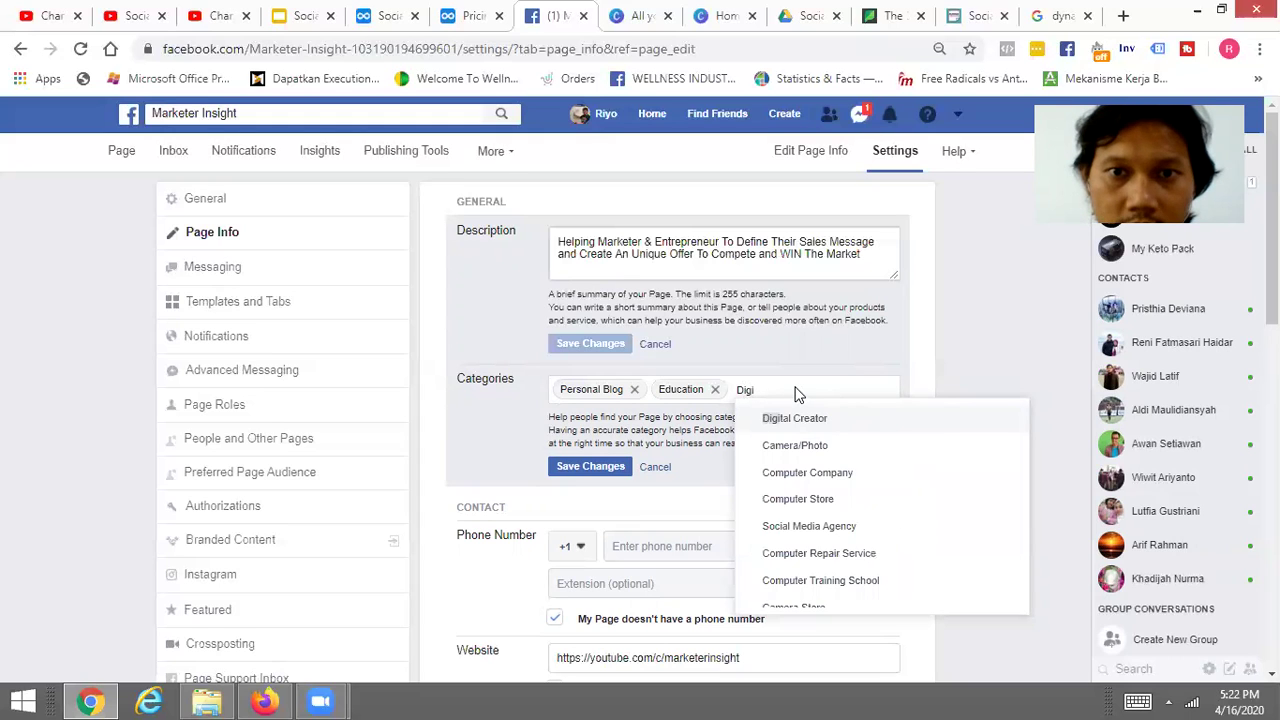
text(tal)
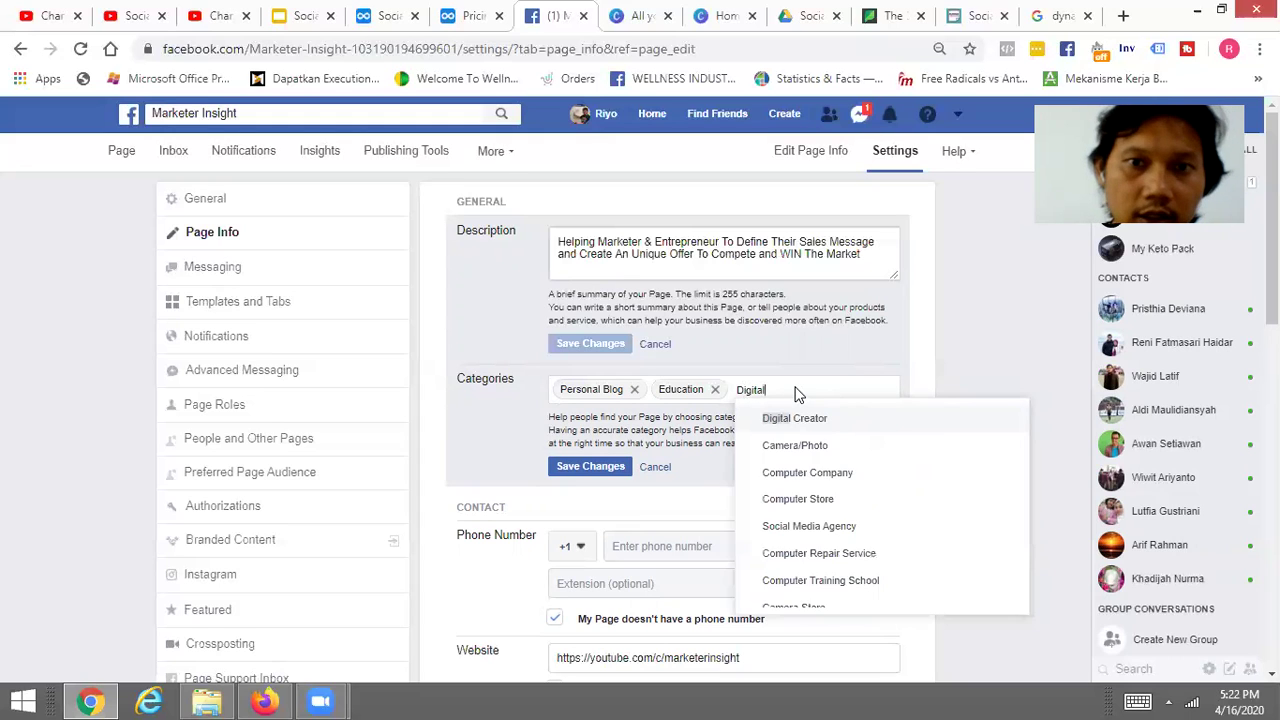
text( mar)
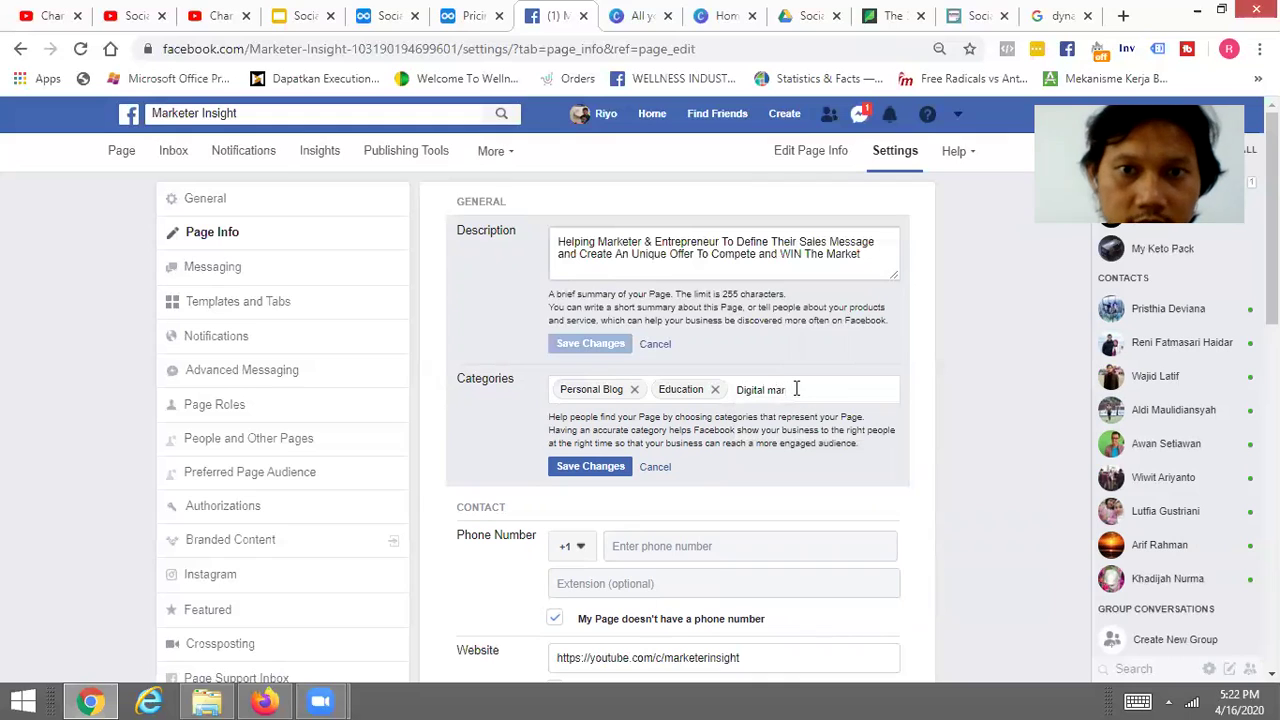
key(BackSpace)
key(BackSpace)
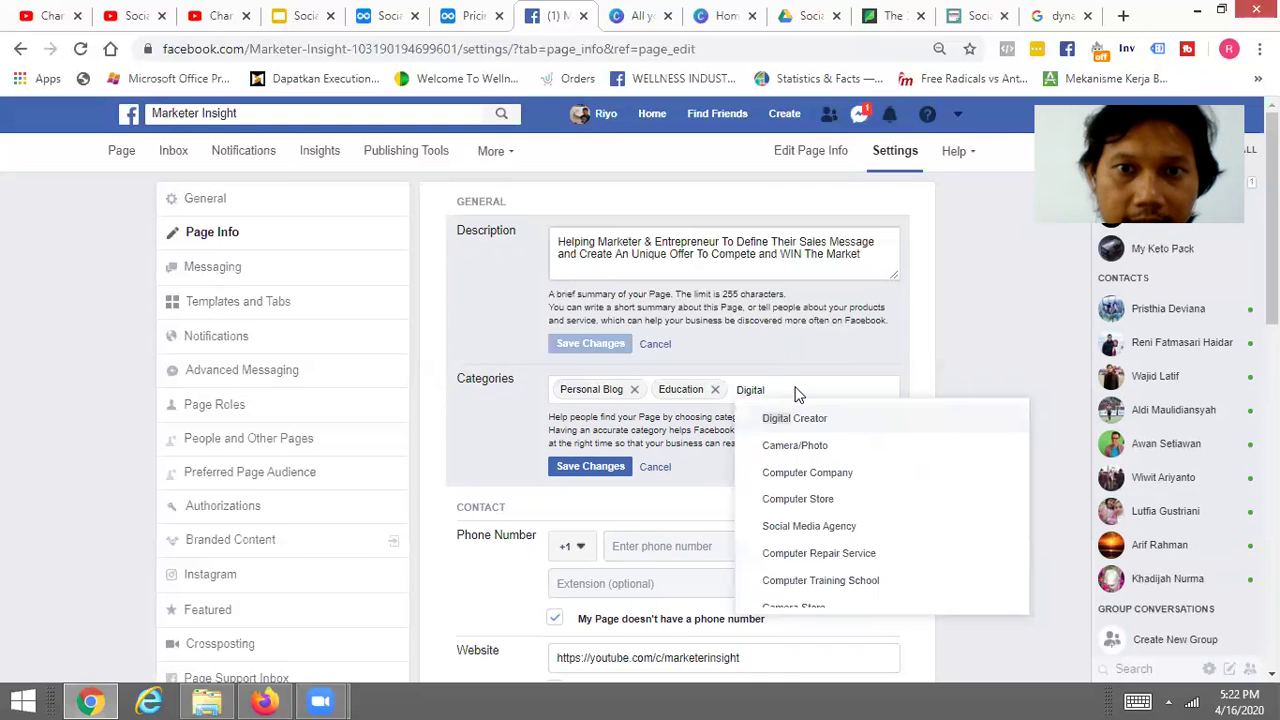
key(BackSpace)
key(BackSpace)
key(BackSpace)
key(BackSpace)
key(BackSpace)
key(BackSpace)
key(BackSpace)
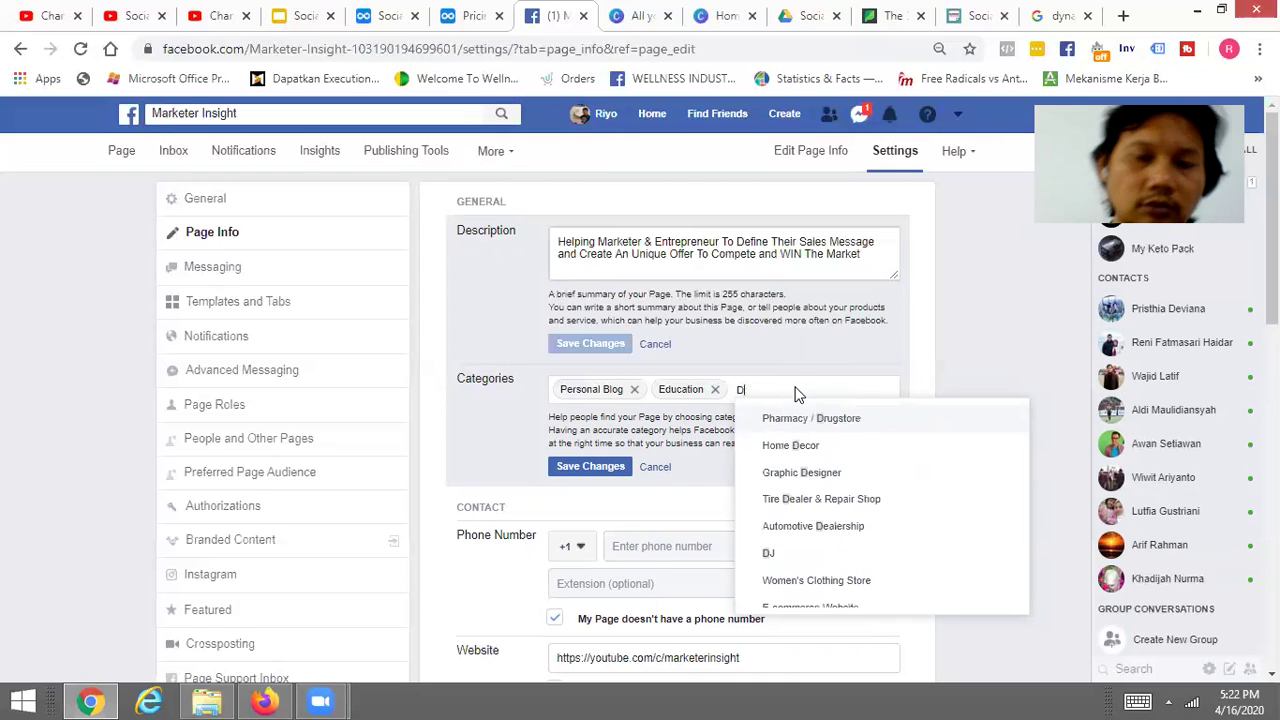
key(BackSpace)
Find categories matching "Cons", add Business Consultant to the page's categories, and remove Education
text(Cons)
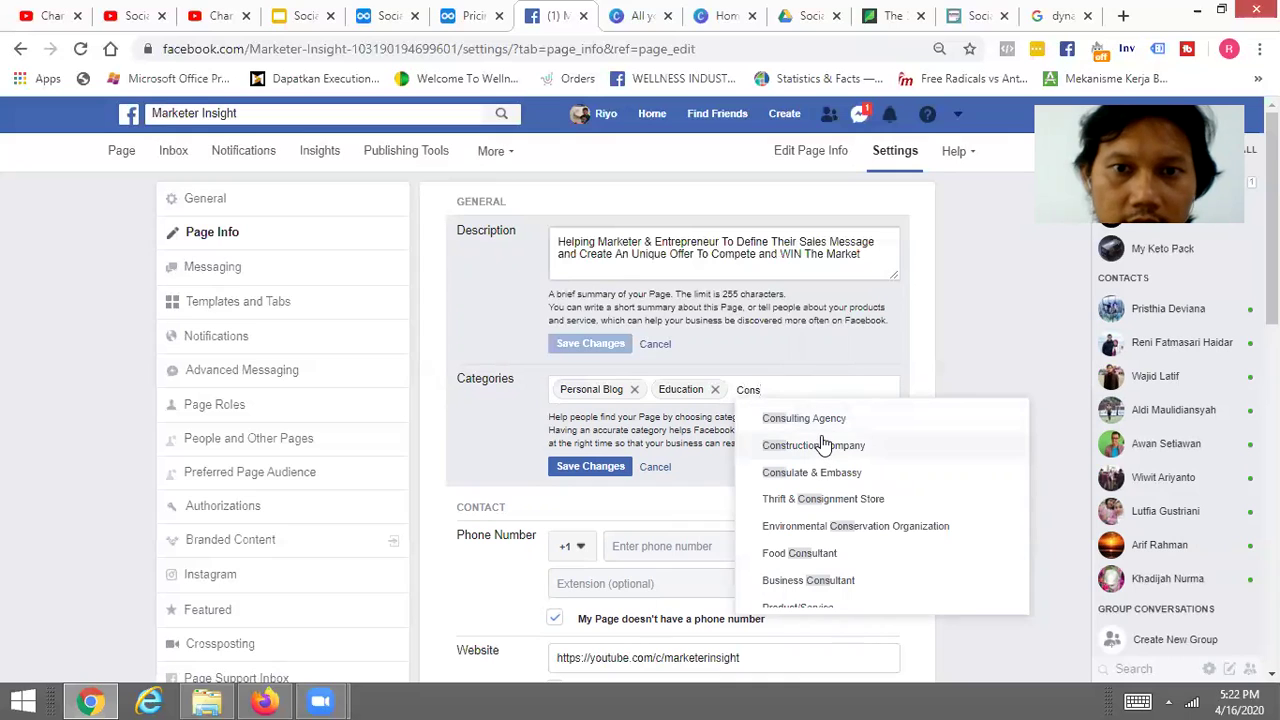
click(812, 578)
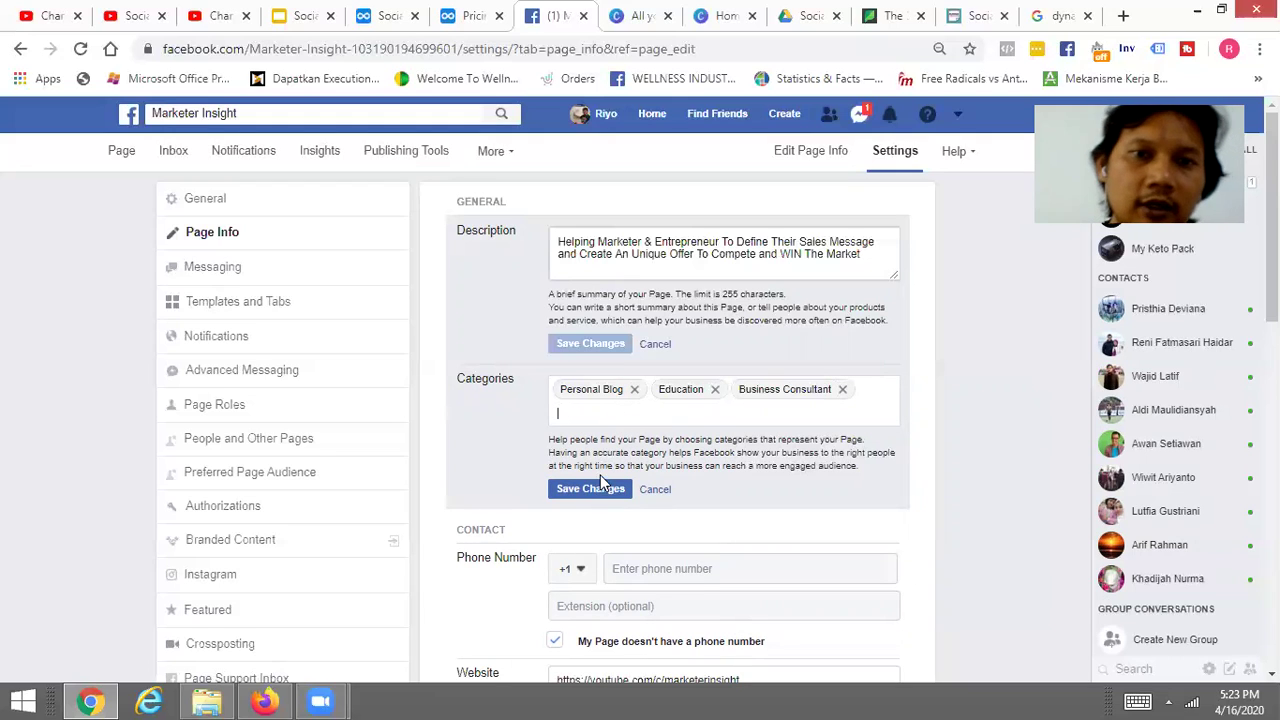
click(715, 390)
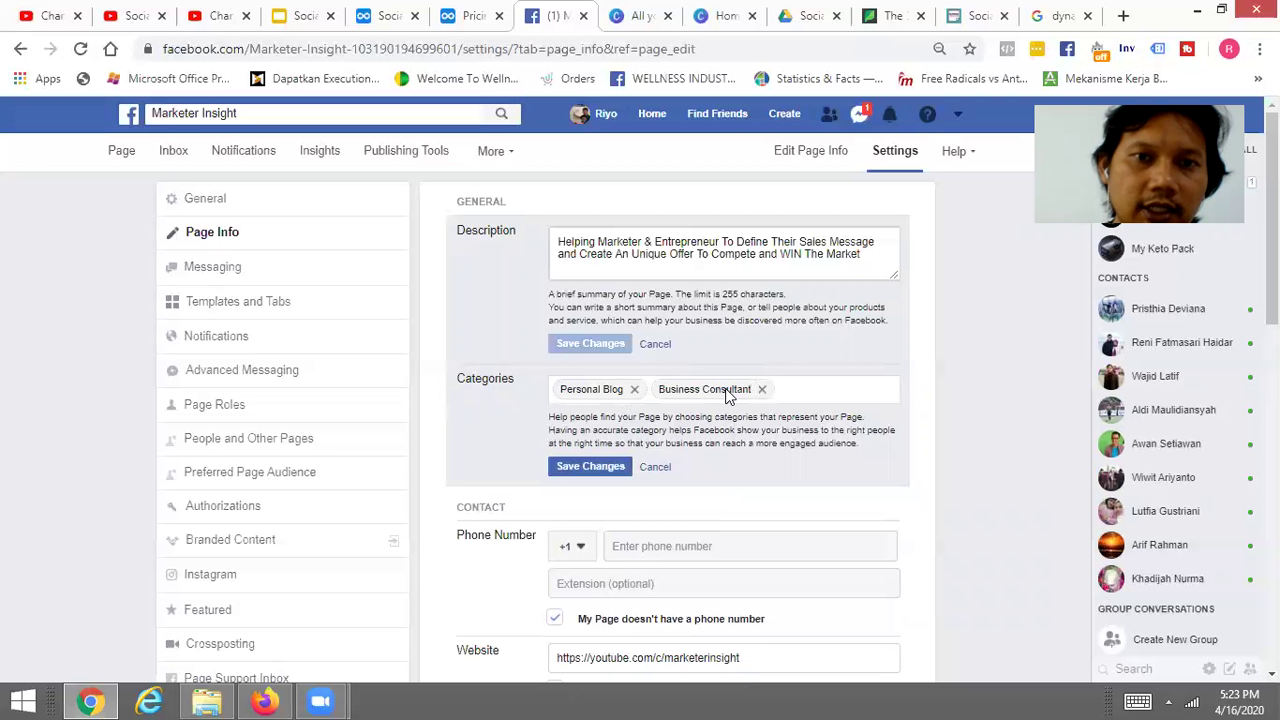
Add Broadcasting & Media Production Company to the page's categories and save the category changes
text(media)
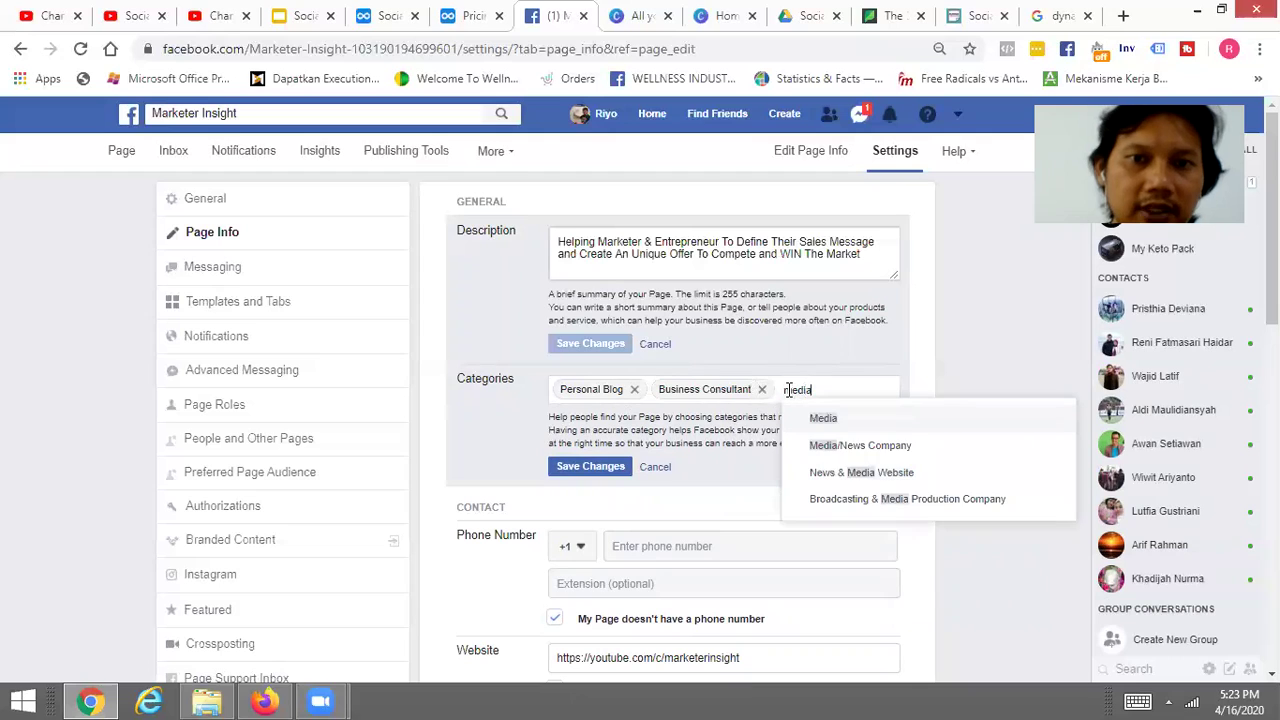
click(872, 503)
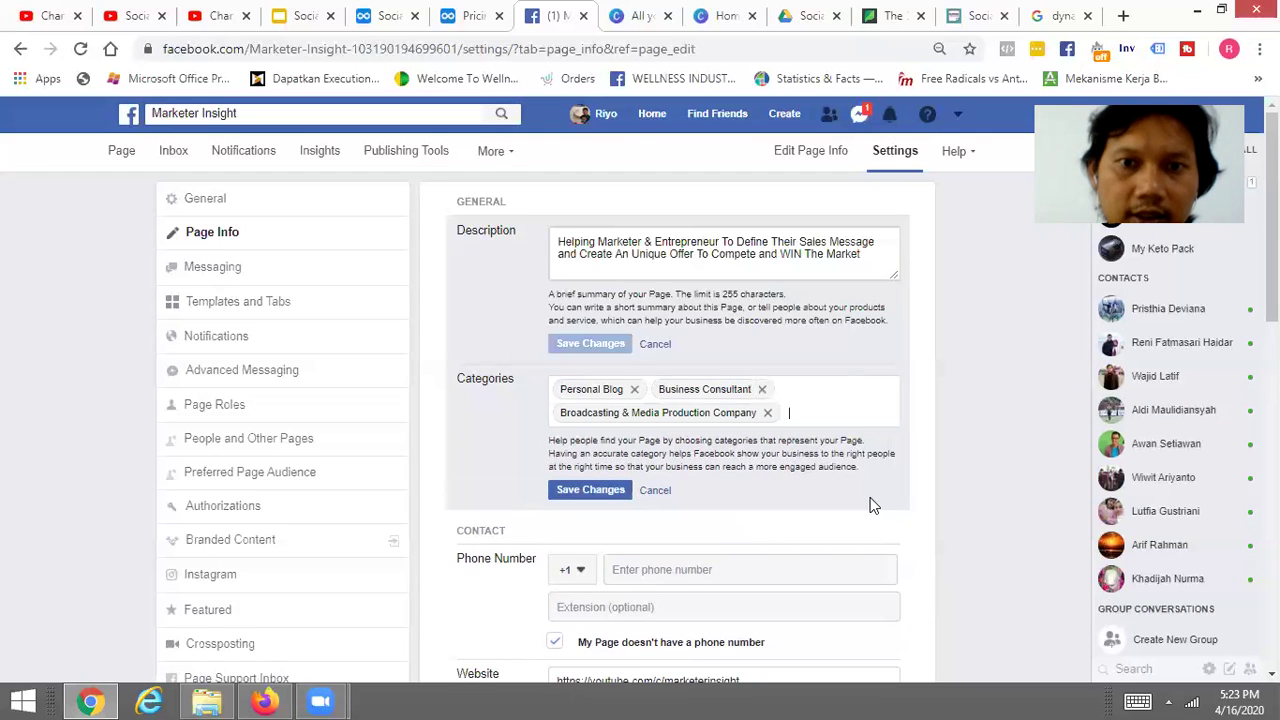
click(591, 491)
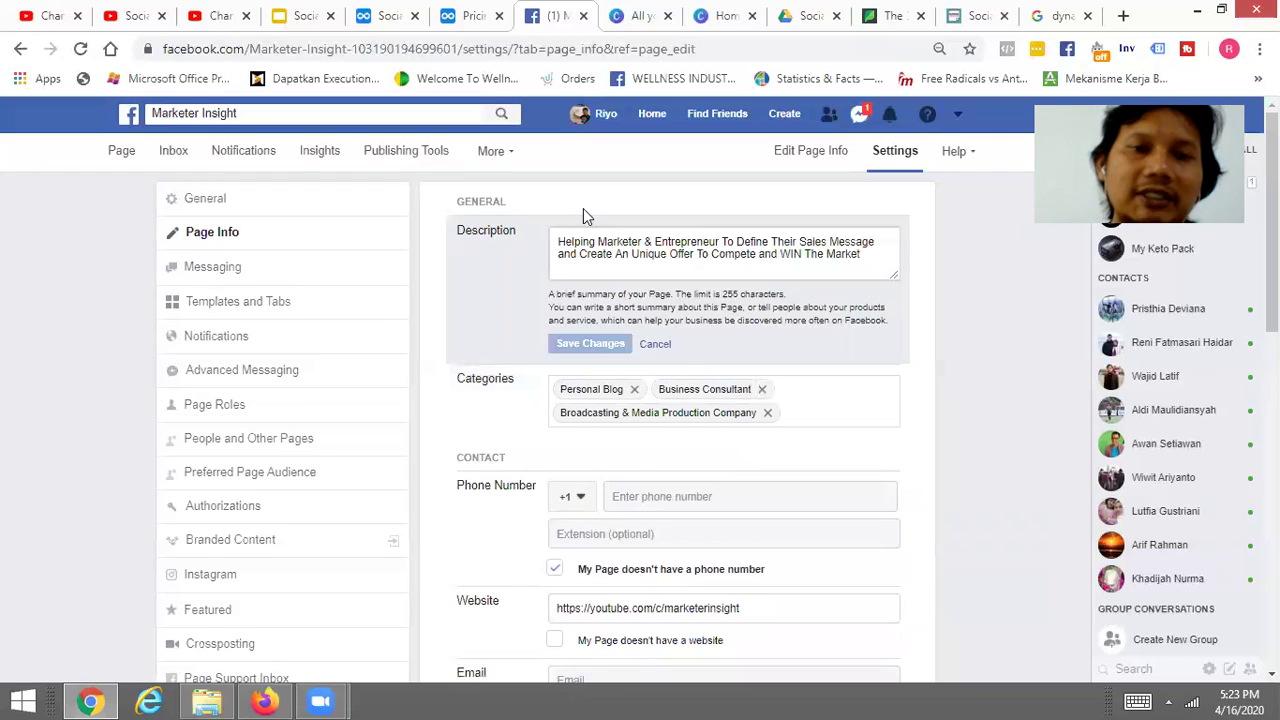
click(869, 264)
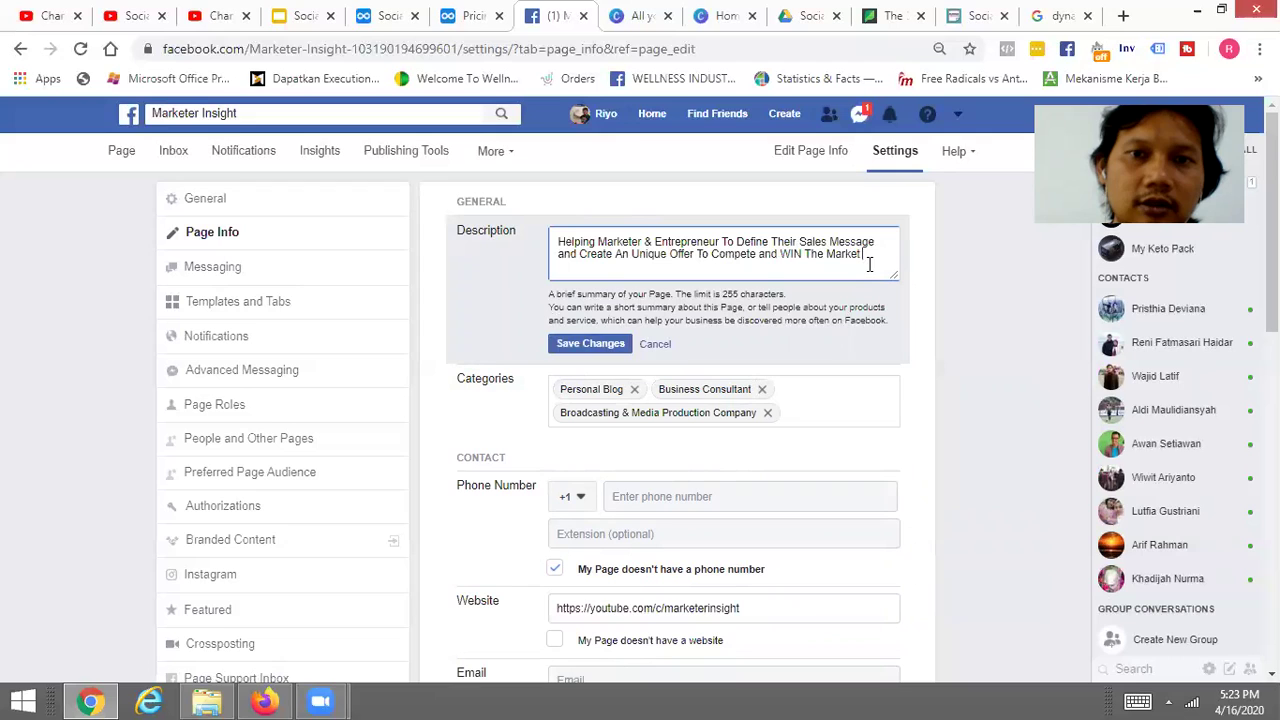
click(476, 431)
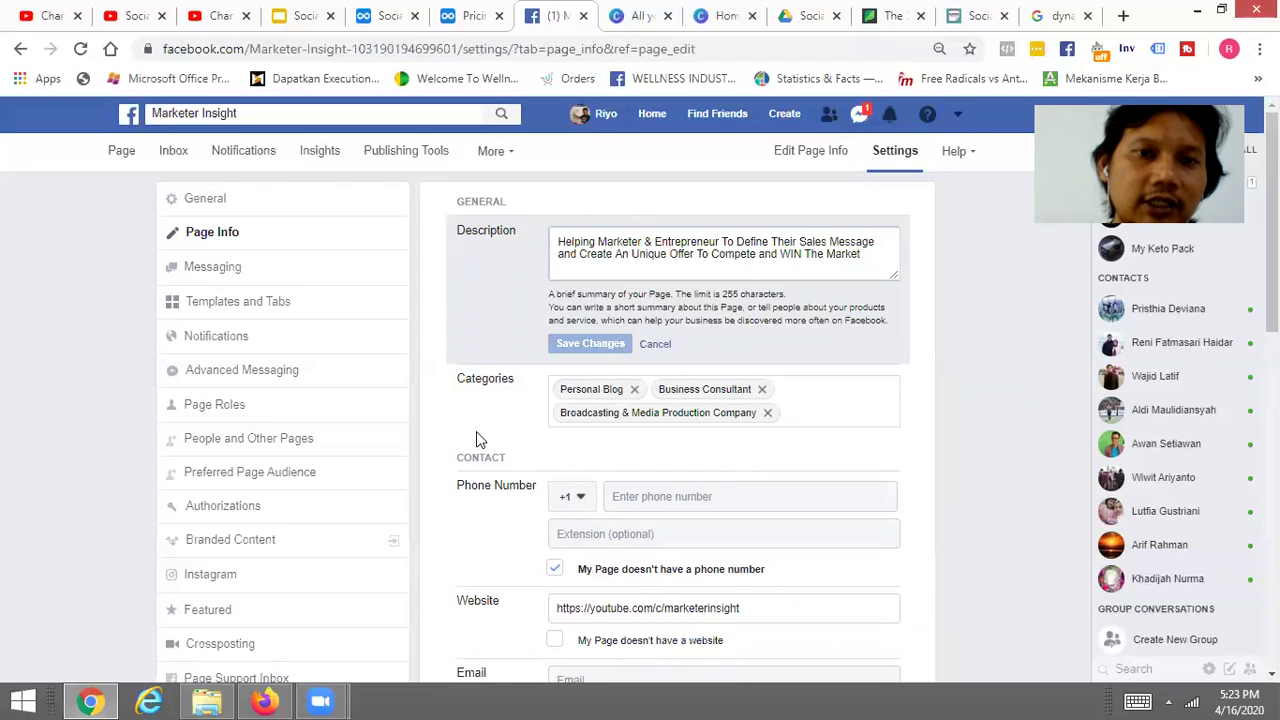
Clear the "My Page doesn't have a phone number" option, select it again, and save the Phone Number section
click(481, 591)
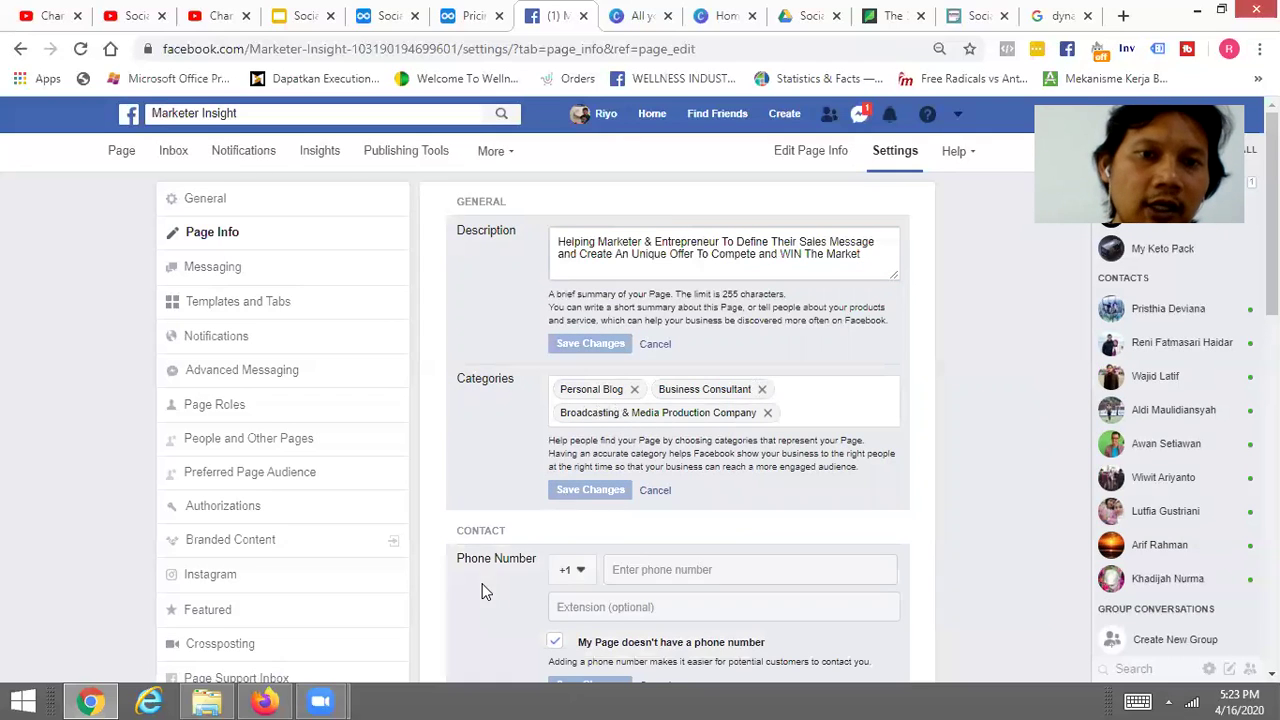
scroll(481, 591, down, 3)
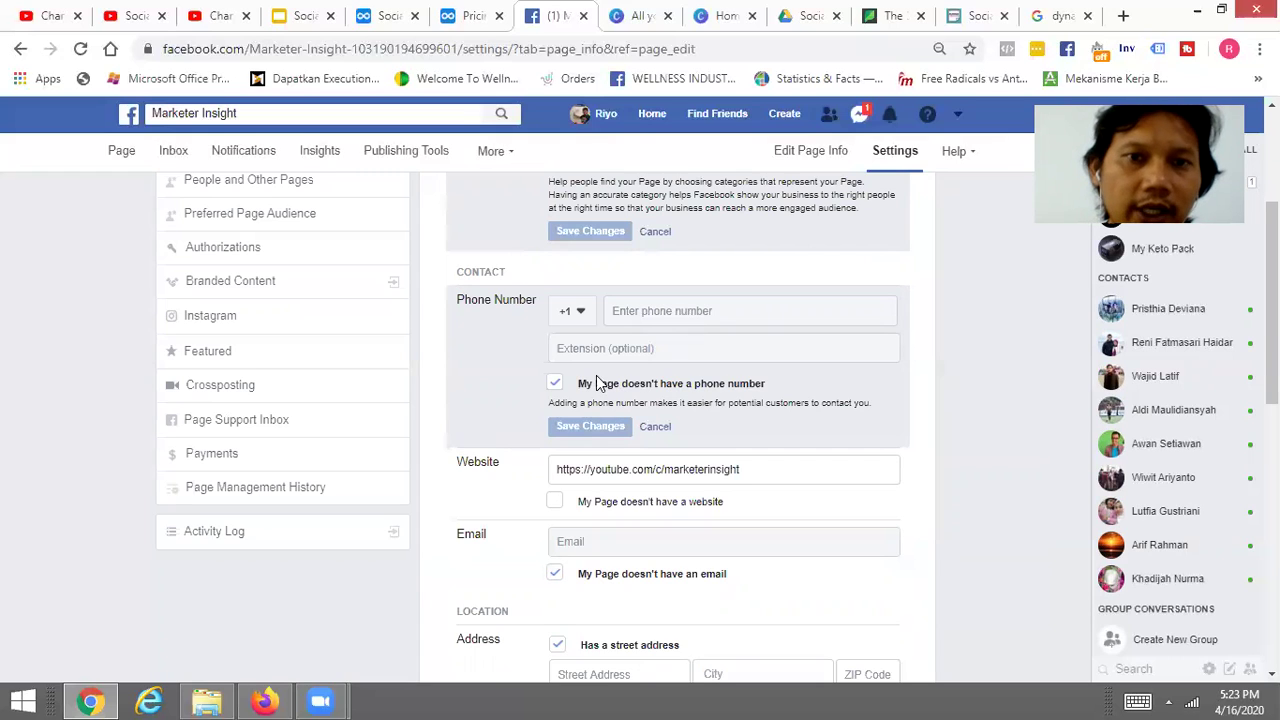
click(555, 386)
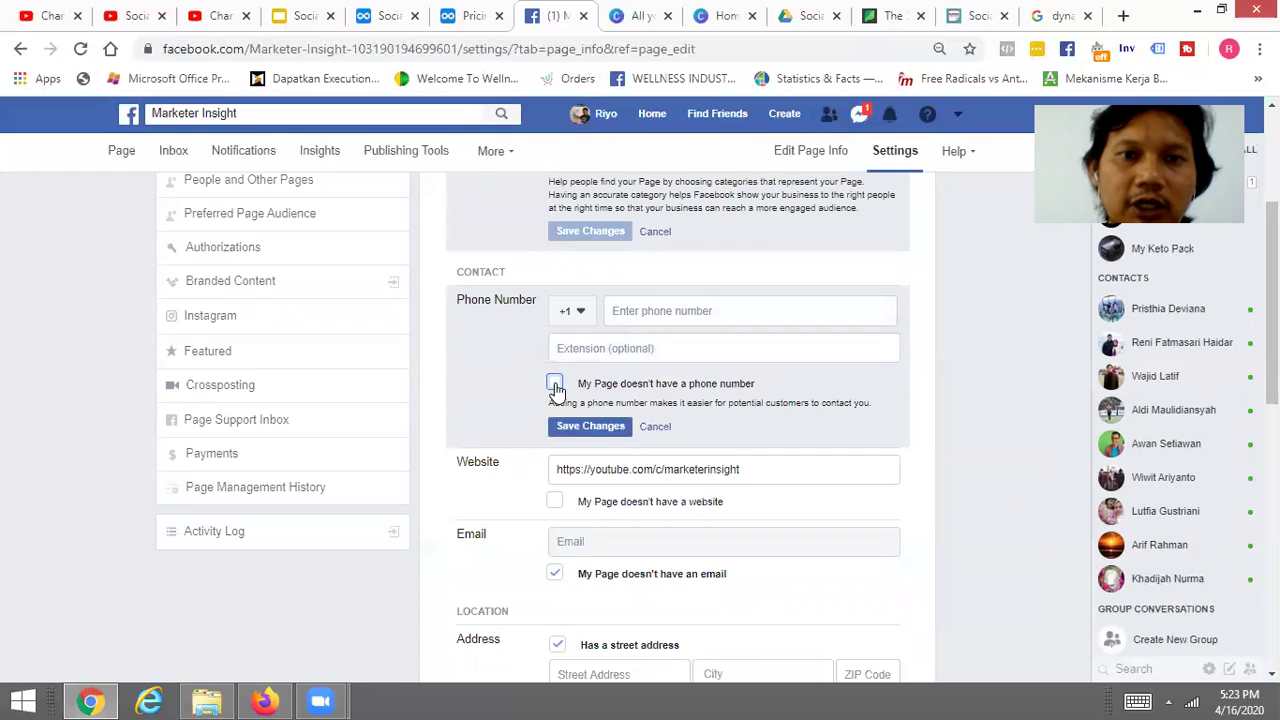
click(555, 385)
click(585, 425)
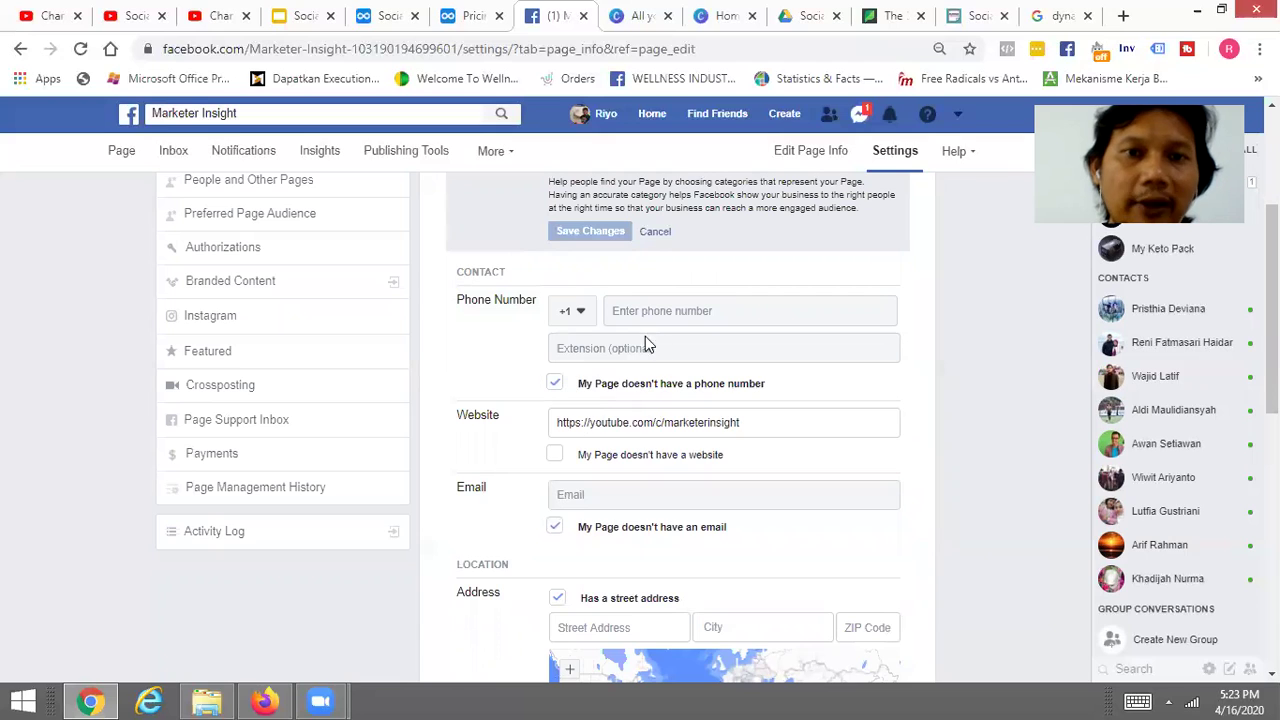
triple_click(618, 427)
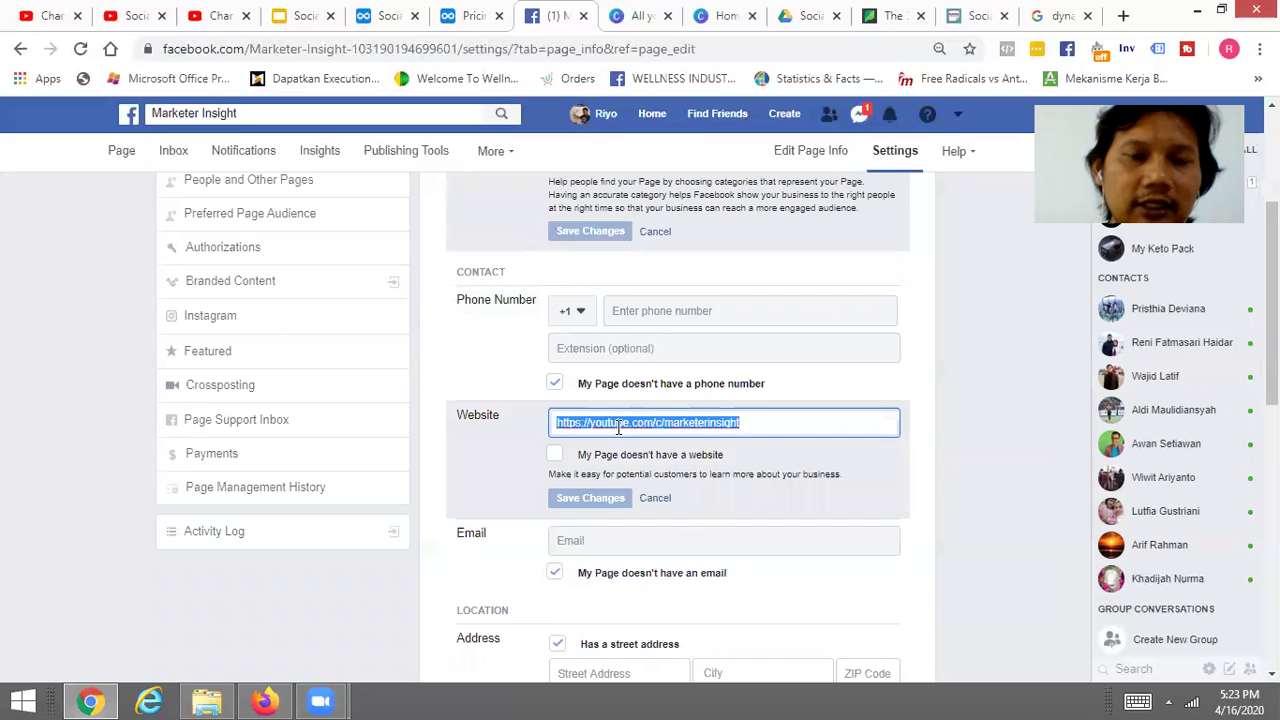
click(774, 425)
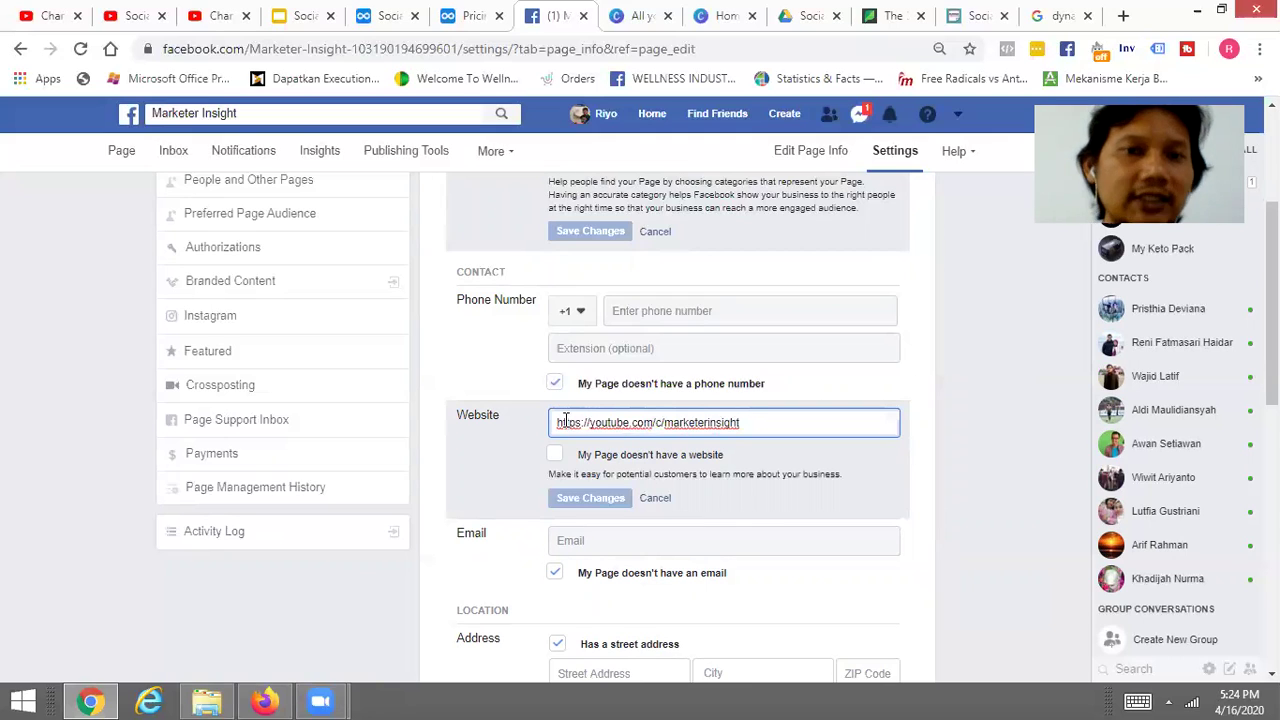
double_click(686, 422)
click(686, 422)
double_click(686, 422)
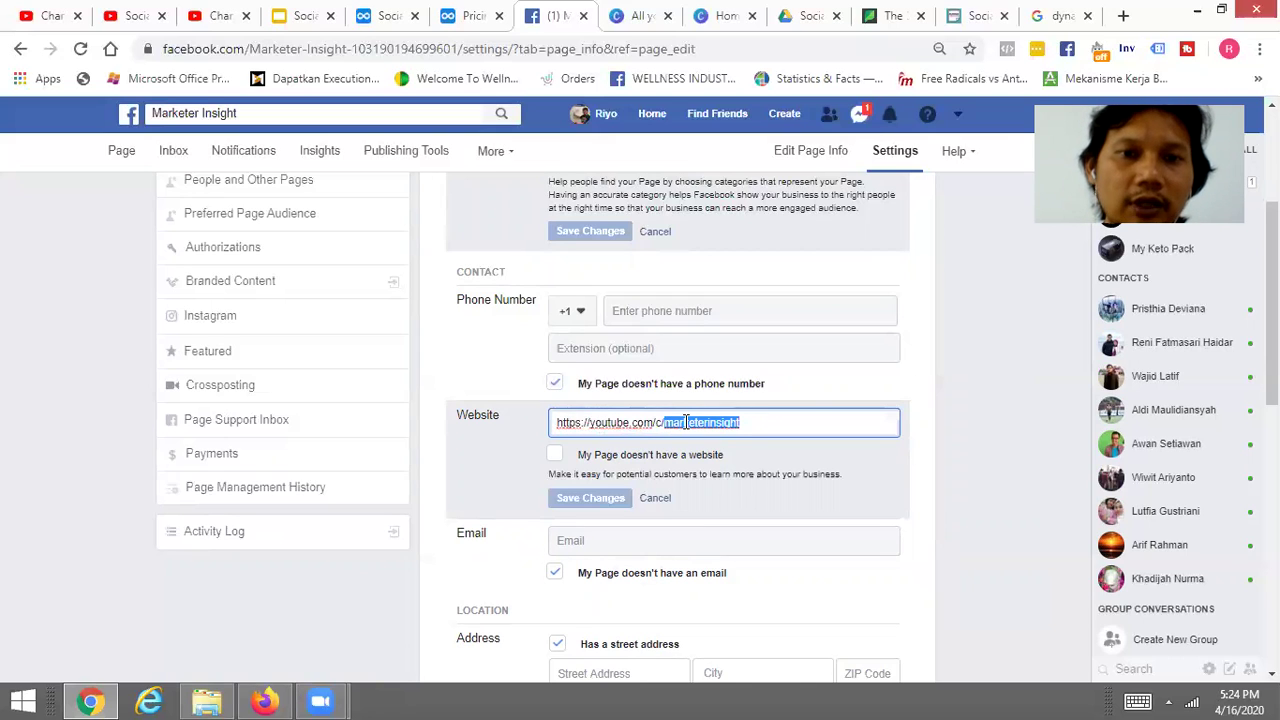
click(811, 421)
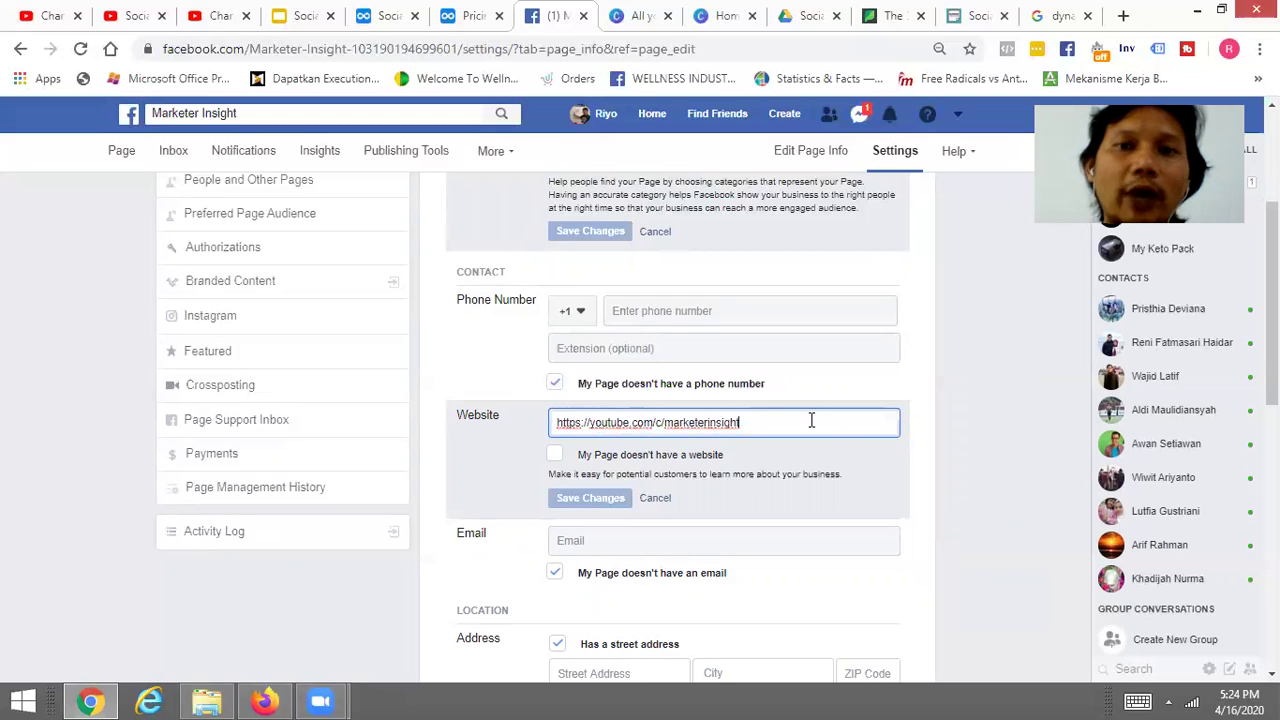
text(W)
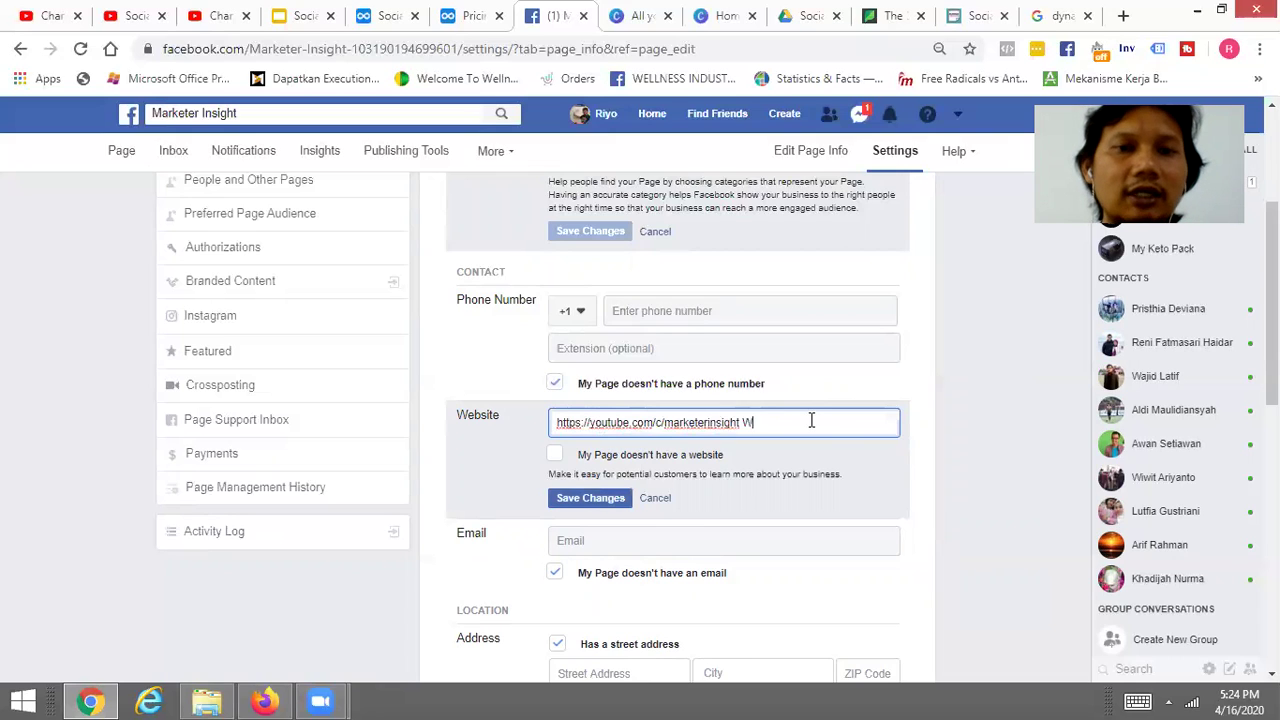
key(BackSpace)
key(BackSpace)
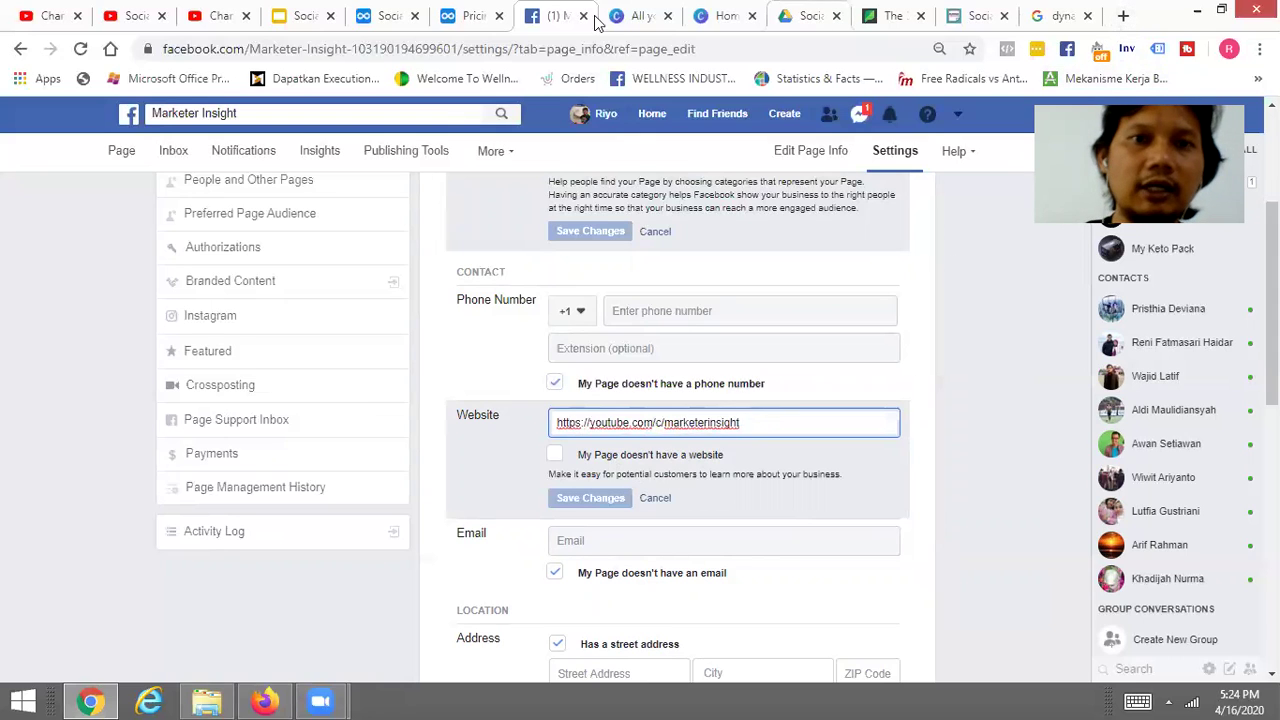
Copy the personal Facebook profile's address from a new browser tab, close that tab, and append the address to the page's Website field
click(1122, 15)
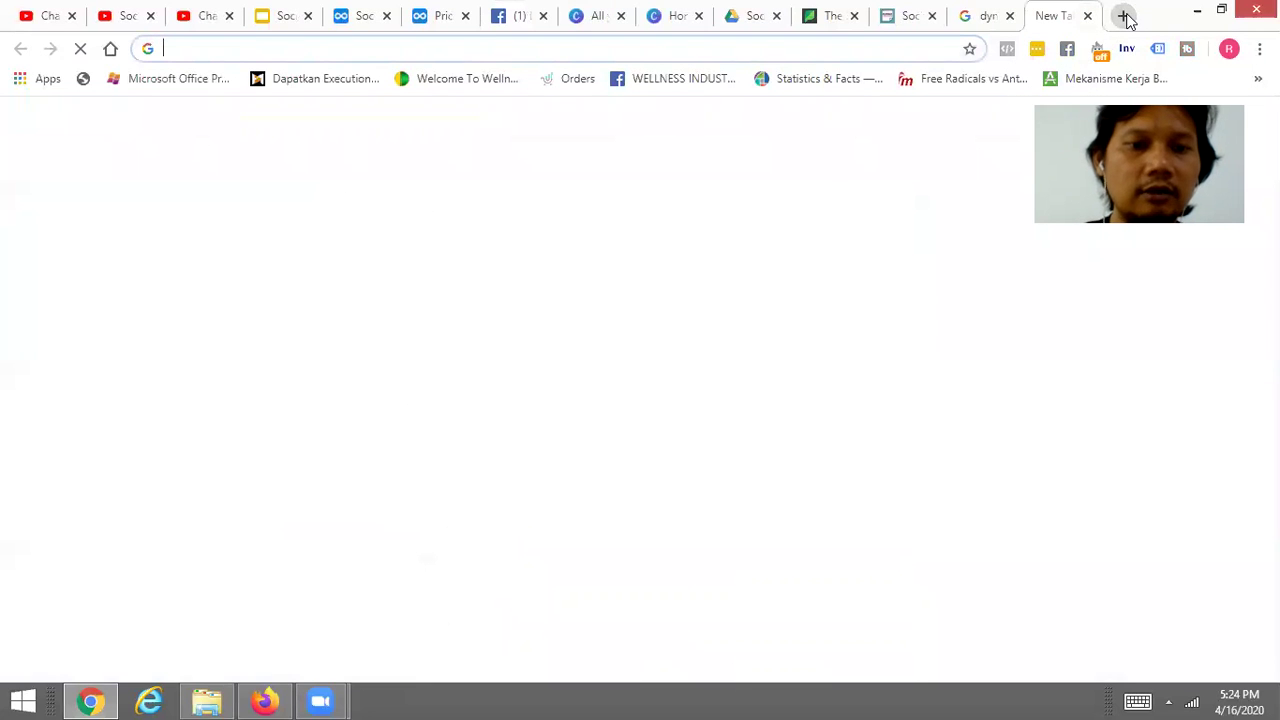
text(fac)
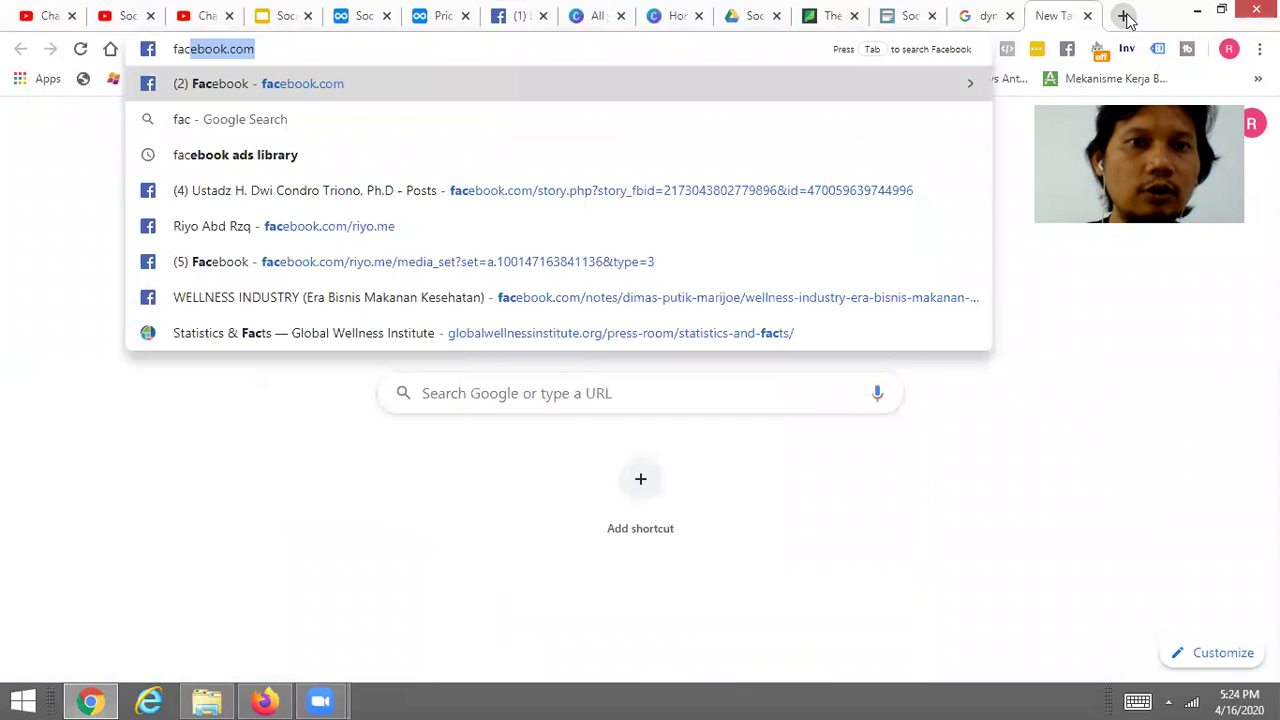
key(Return)
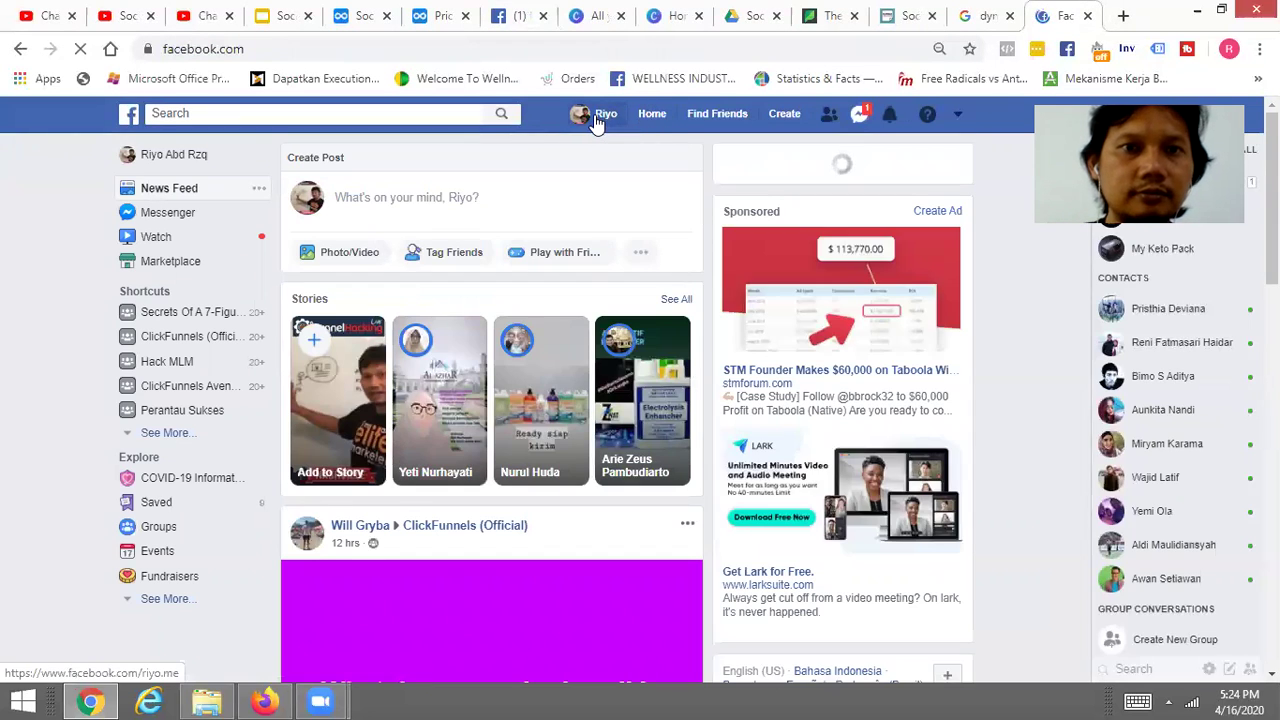
click(597, 120)
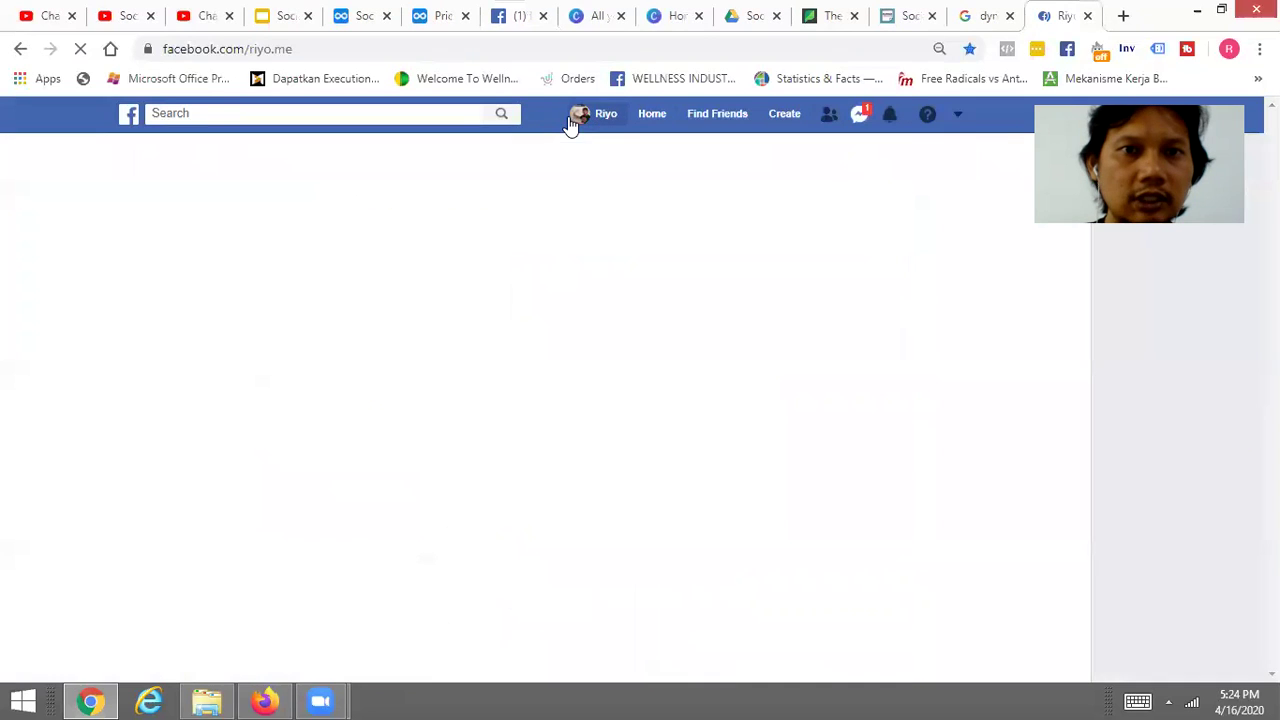
click(265, 50)
key(ctrl+c)
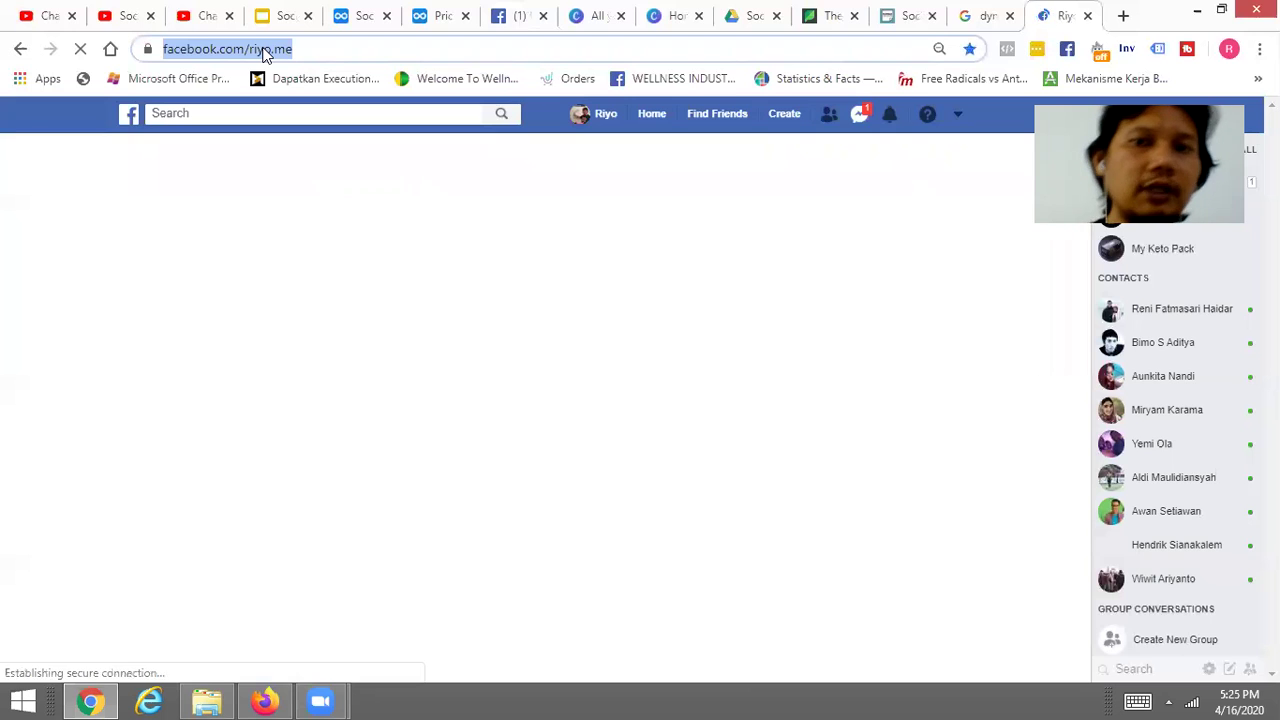
click(1088, 16)
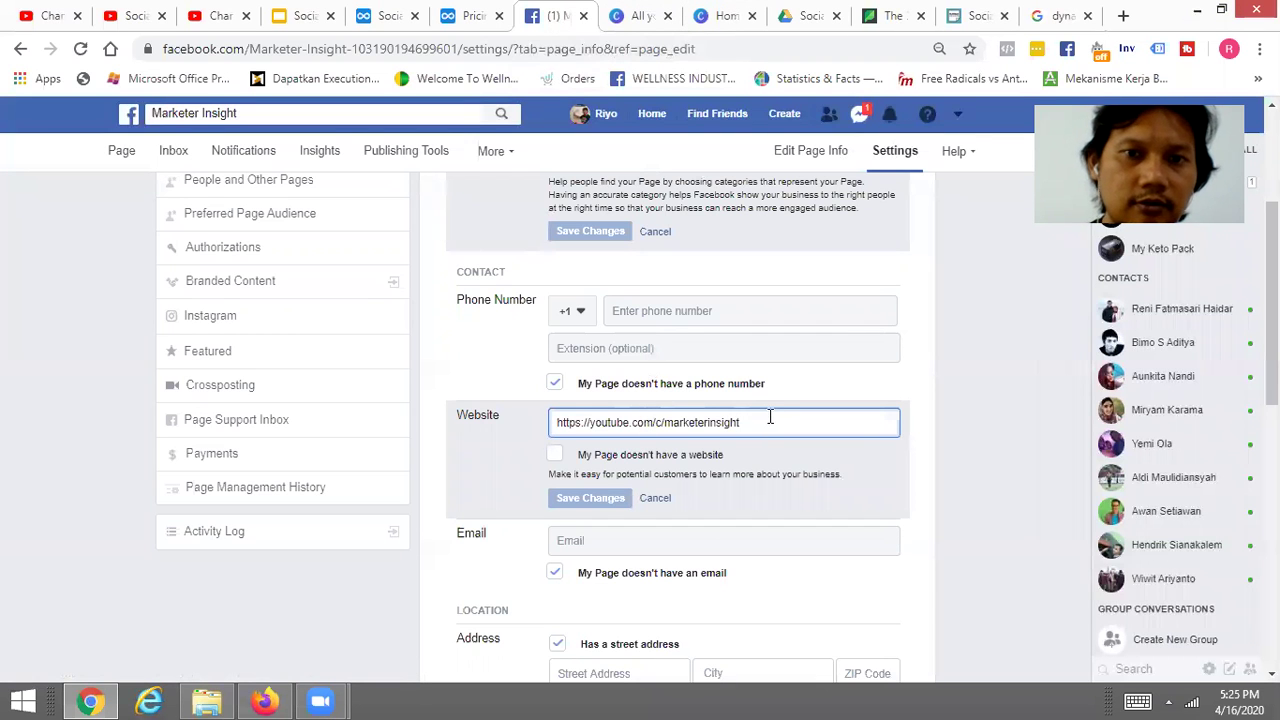
key(ctrl+v)
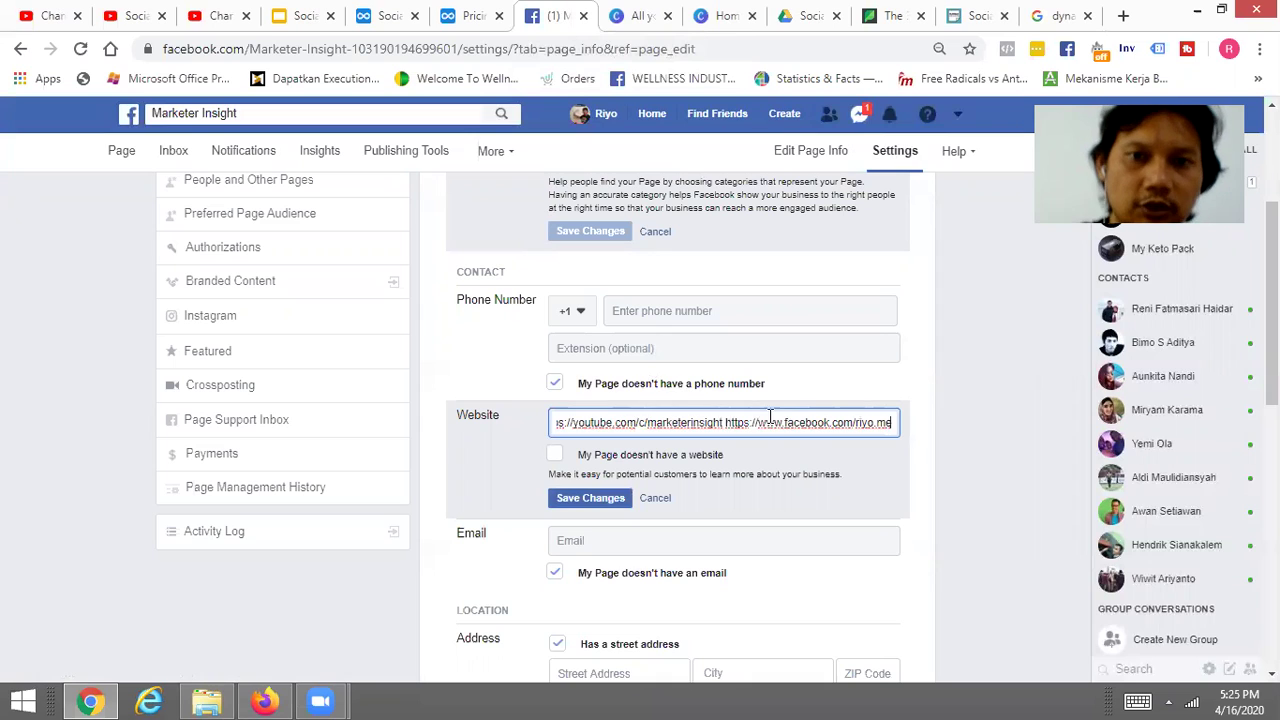
key(BackSpace)
key(BackSpace)
key(BackSpace)
key(BackSpace)
key(BackSpace)
key(BackSpace)
key(BackSpace)
key(BackSpace)
key(BackSpace)
key(BackSpace)
key(BackSpace)
key(BackSpace)
key(BackSpace)
key(BackSpace)
key(BackSpace)
key(BackSpace)
key(BackSpace)
key(BackSpace)
key(BackSpace)
key(BackSpace)
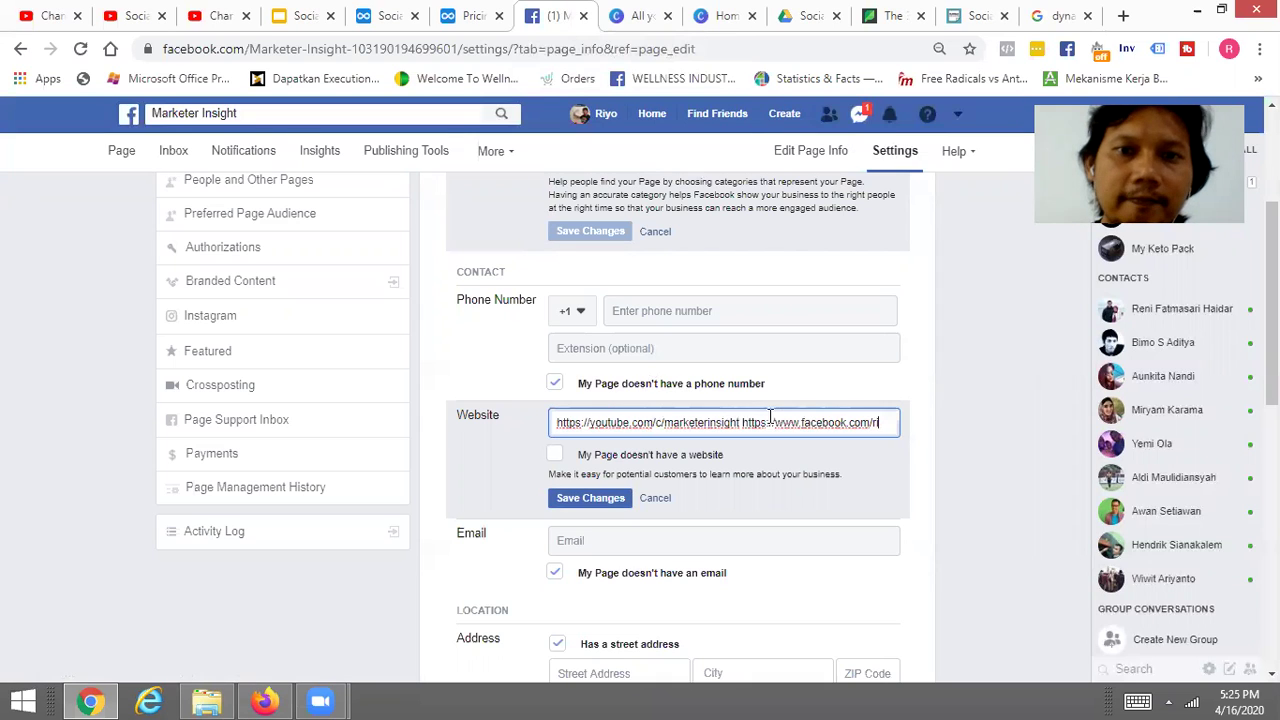
key(BackSpace)
key(BackSpace)
key(BackSpace)
key(BackSpace)
key(BackSpace)
key(BackSpace)
key(BackSpace)
key(BackSpace)
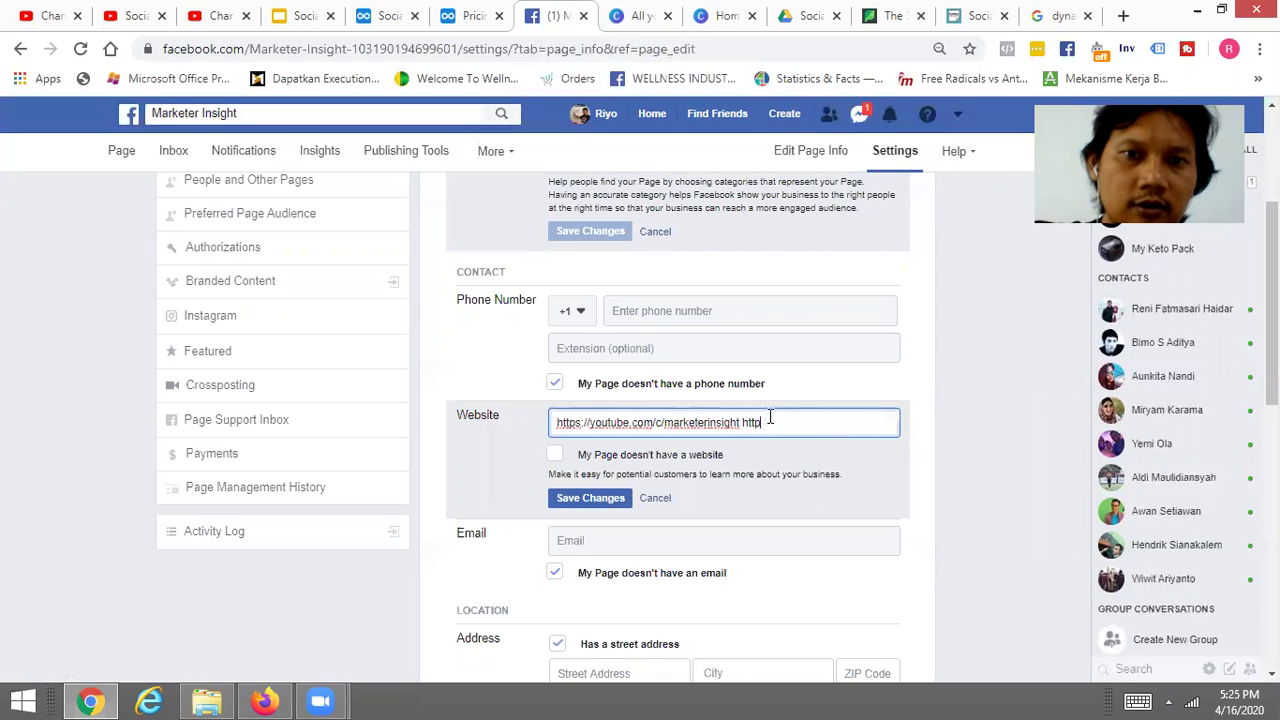
key(BackSpace)
key(BackSpace)
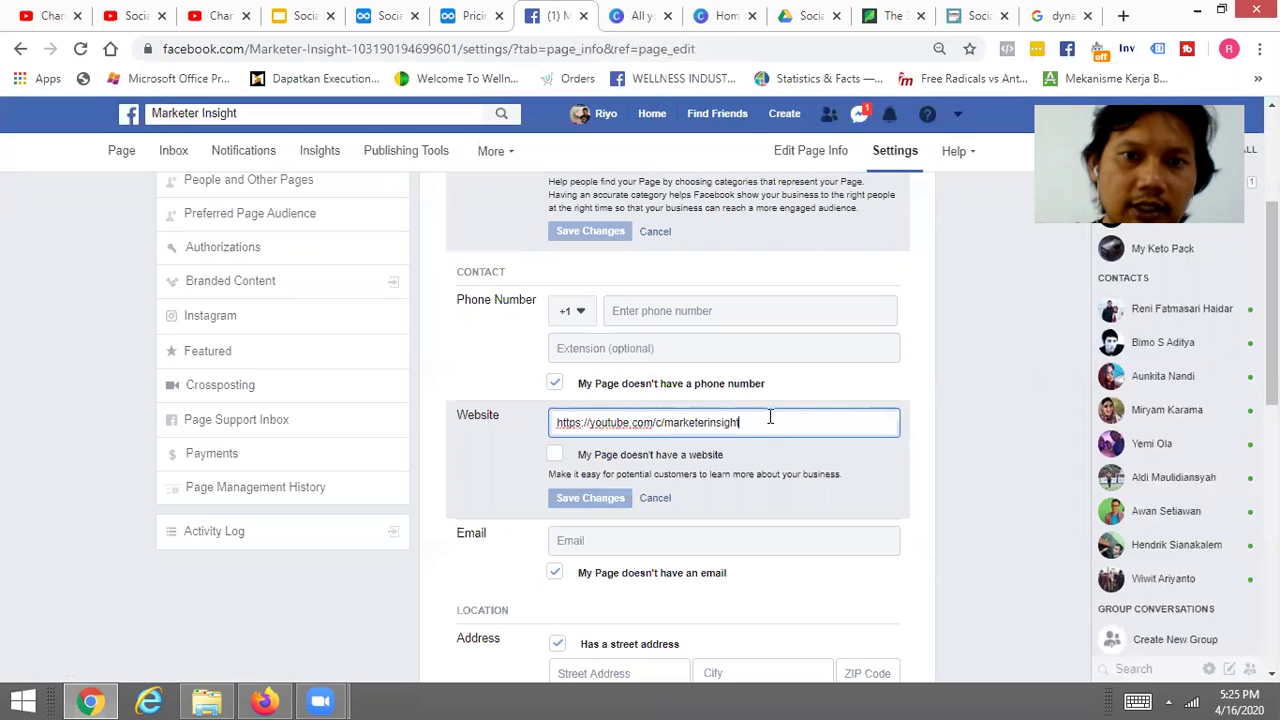
click(971, 418)
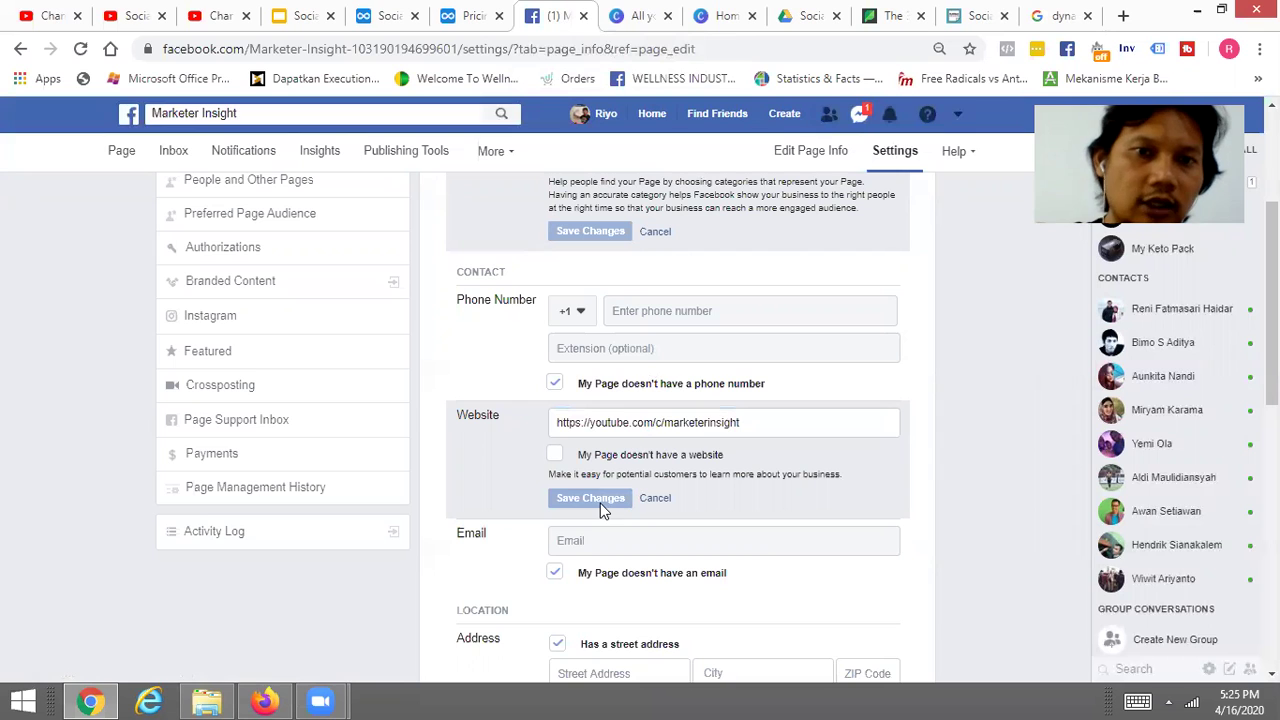
Search the Service Area places for "Indonesia" and add Jakarta, Indonesia
scroll(1200, 371, down, 1)
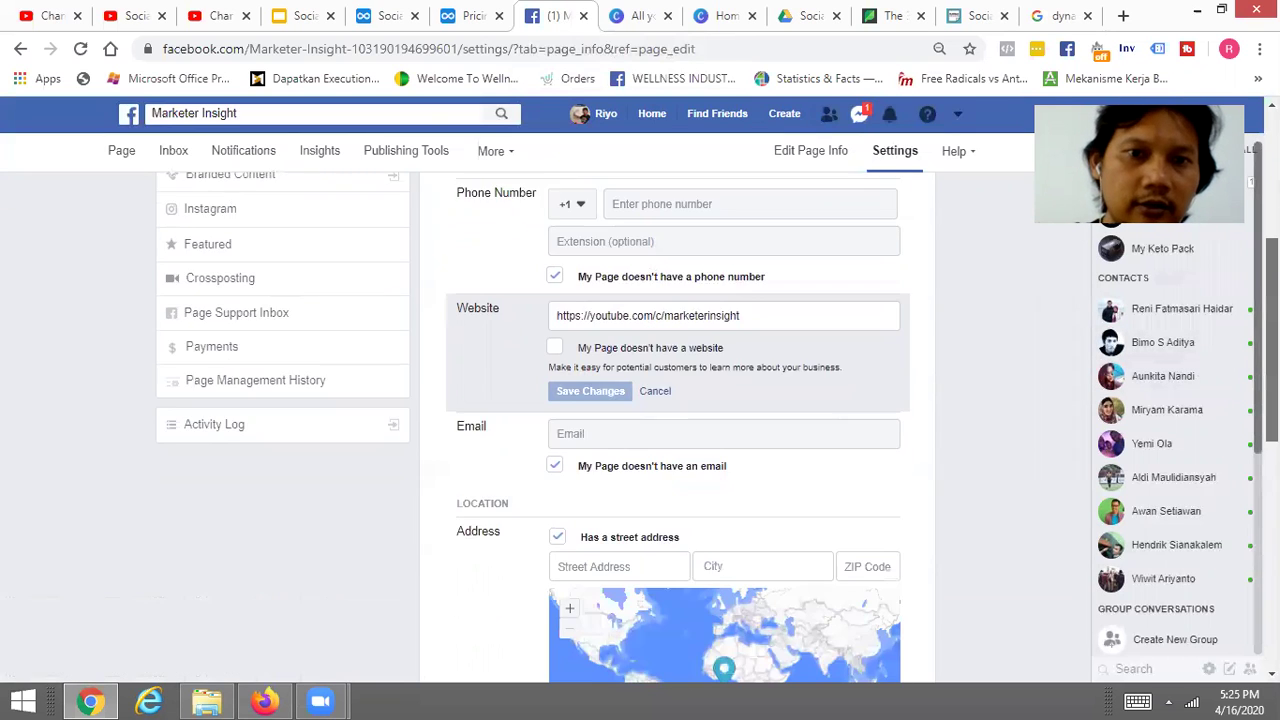
scroll(724, 300, down, 2)
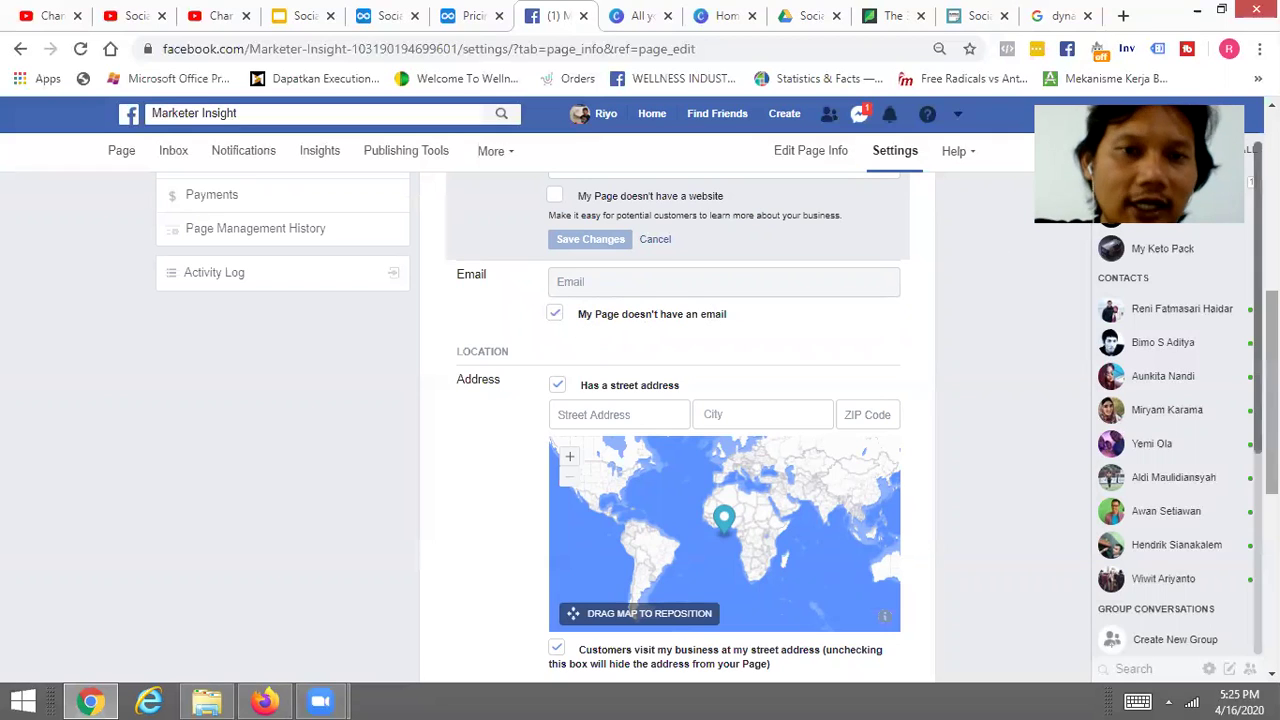
scroll(678, 400, down, 2)
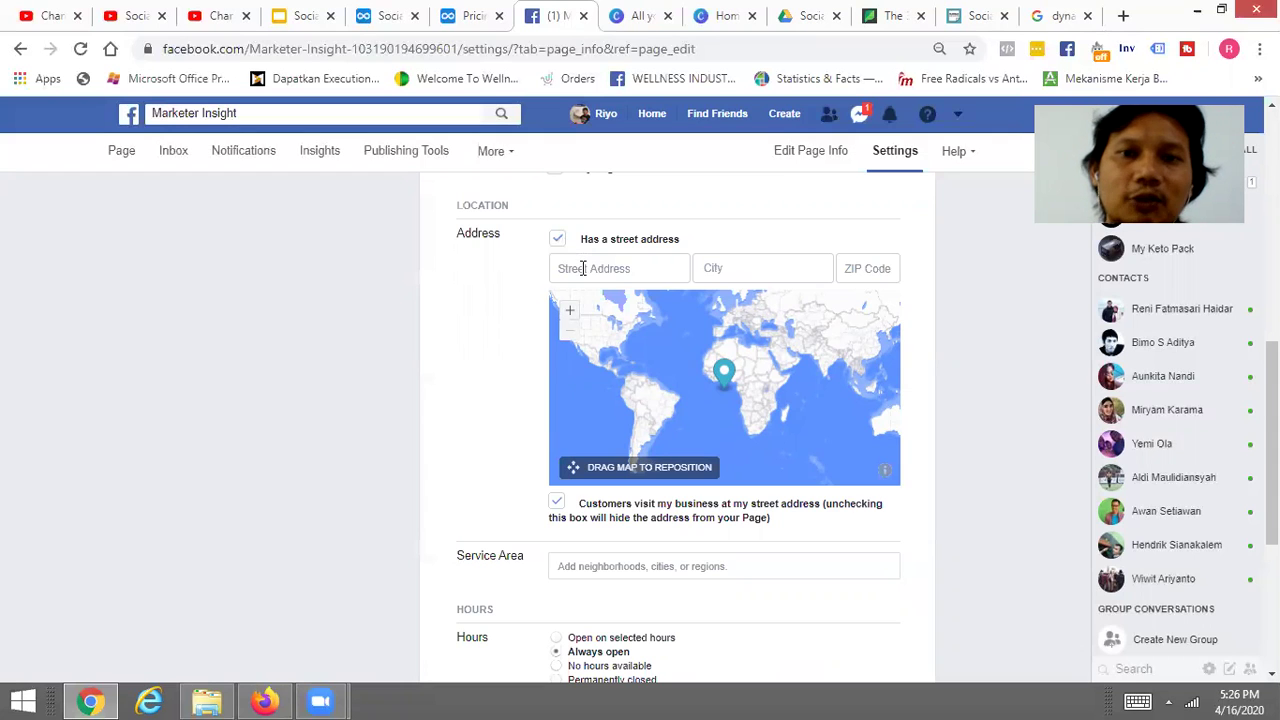
scroll(510, 290, down, 3)
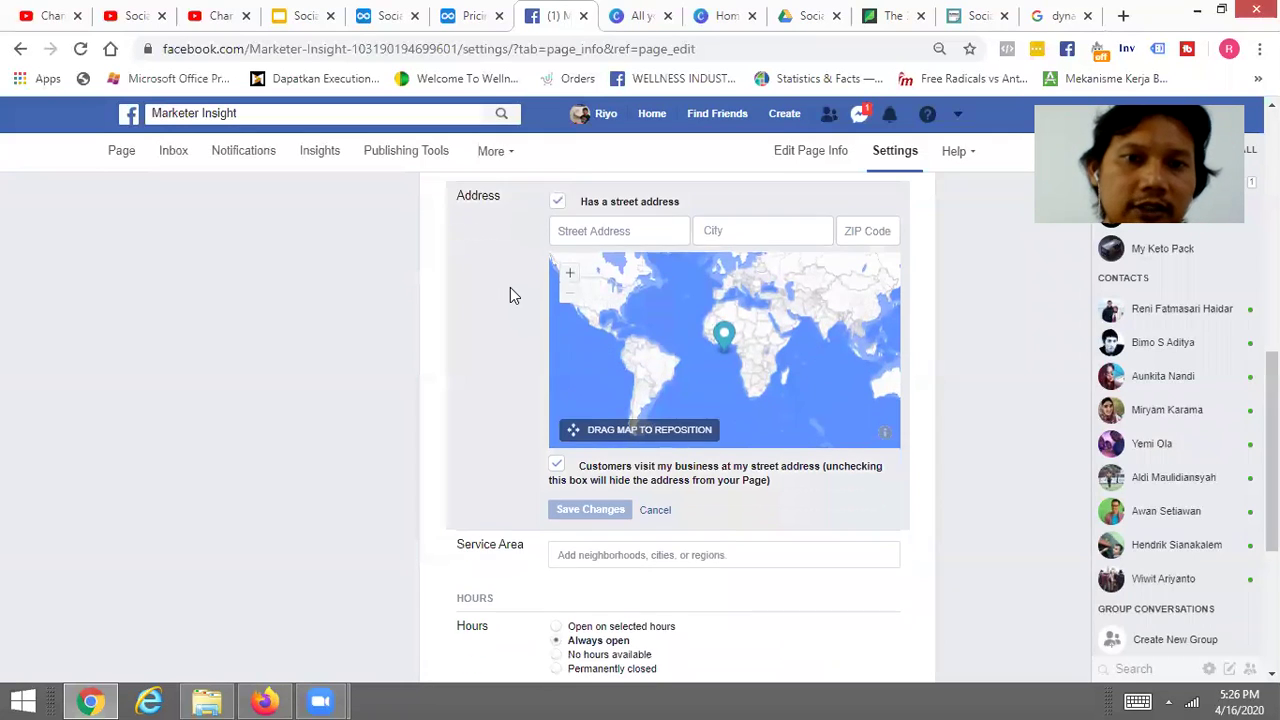
scroll(510, 294, down, 2)
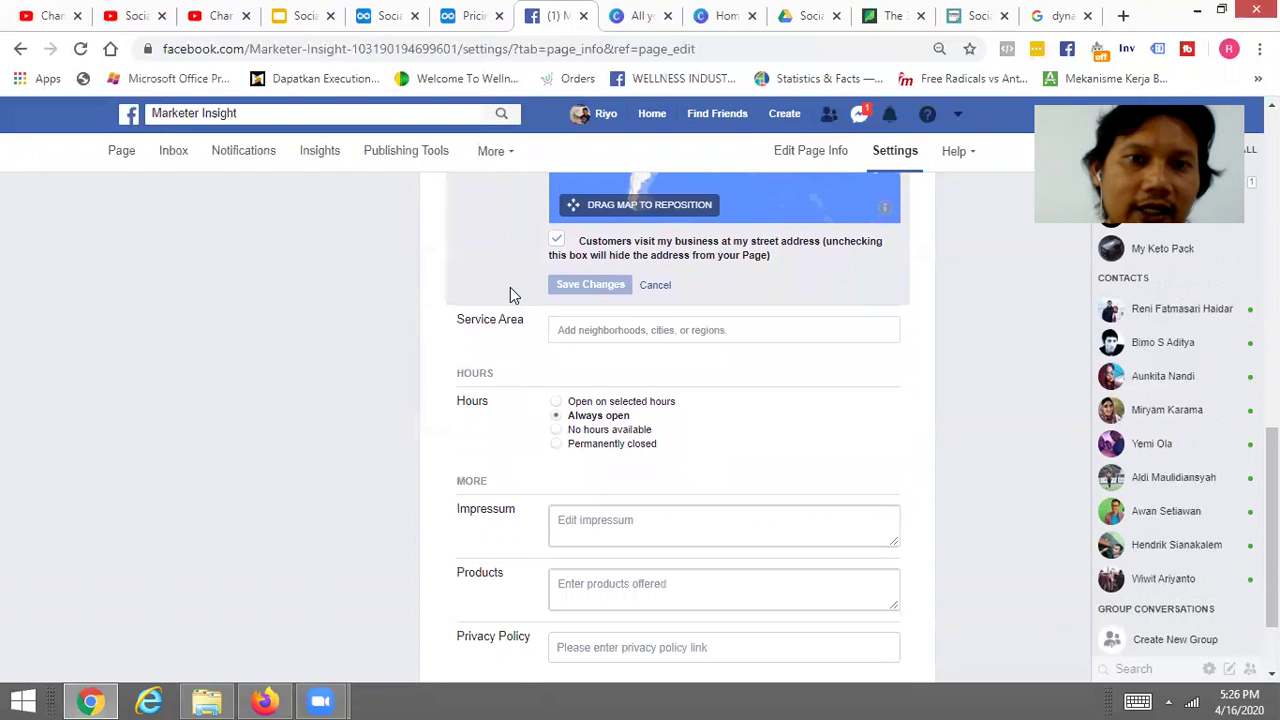
click(642, 331)
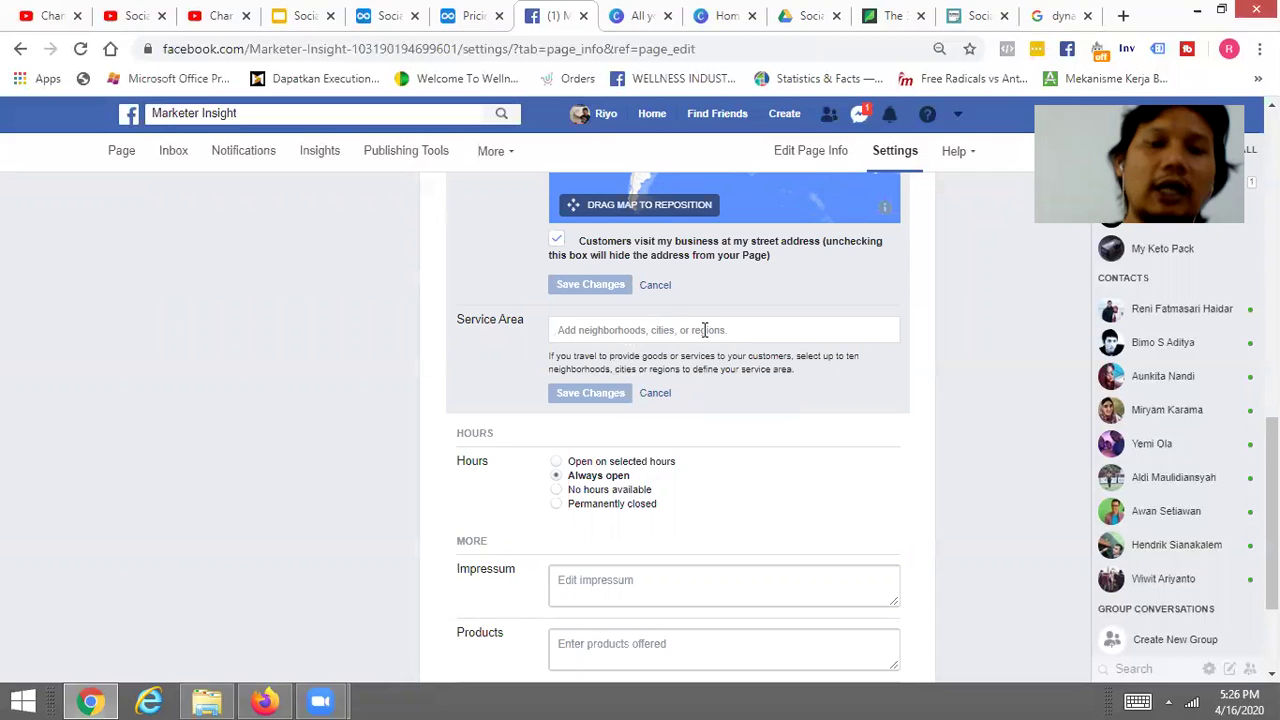
text(Indo)
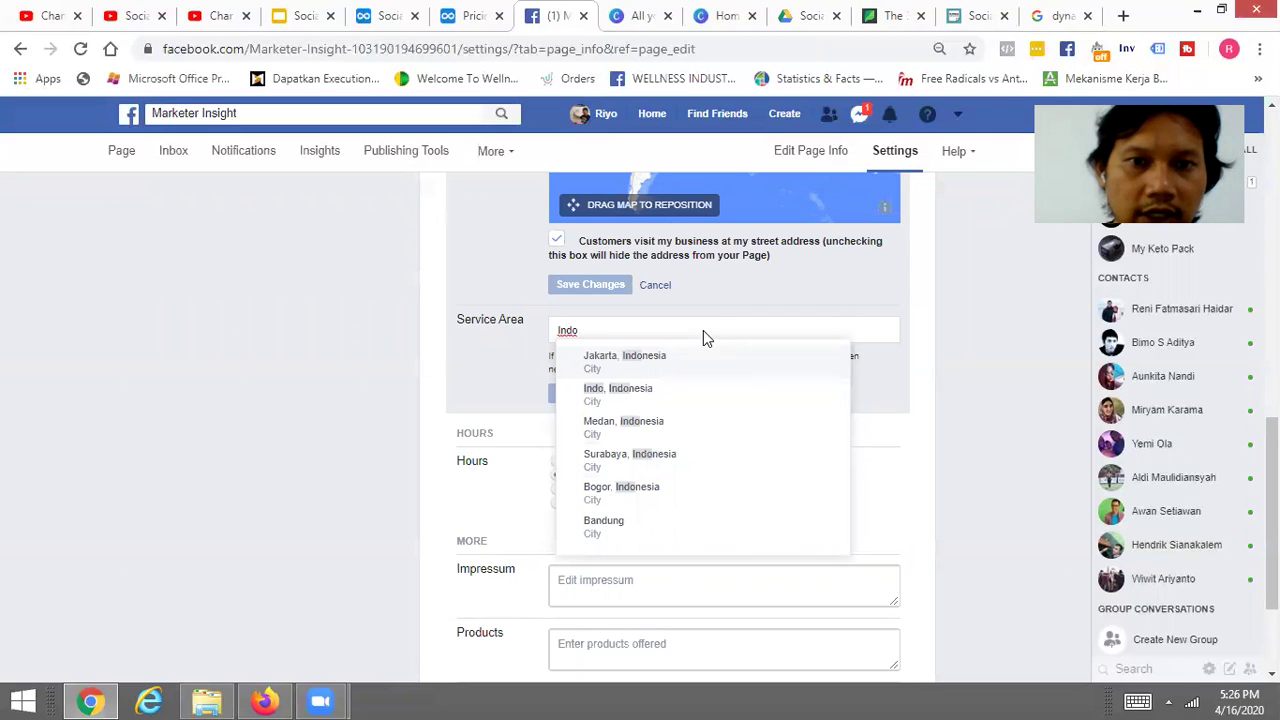
text(n)
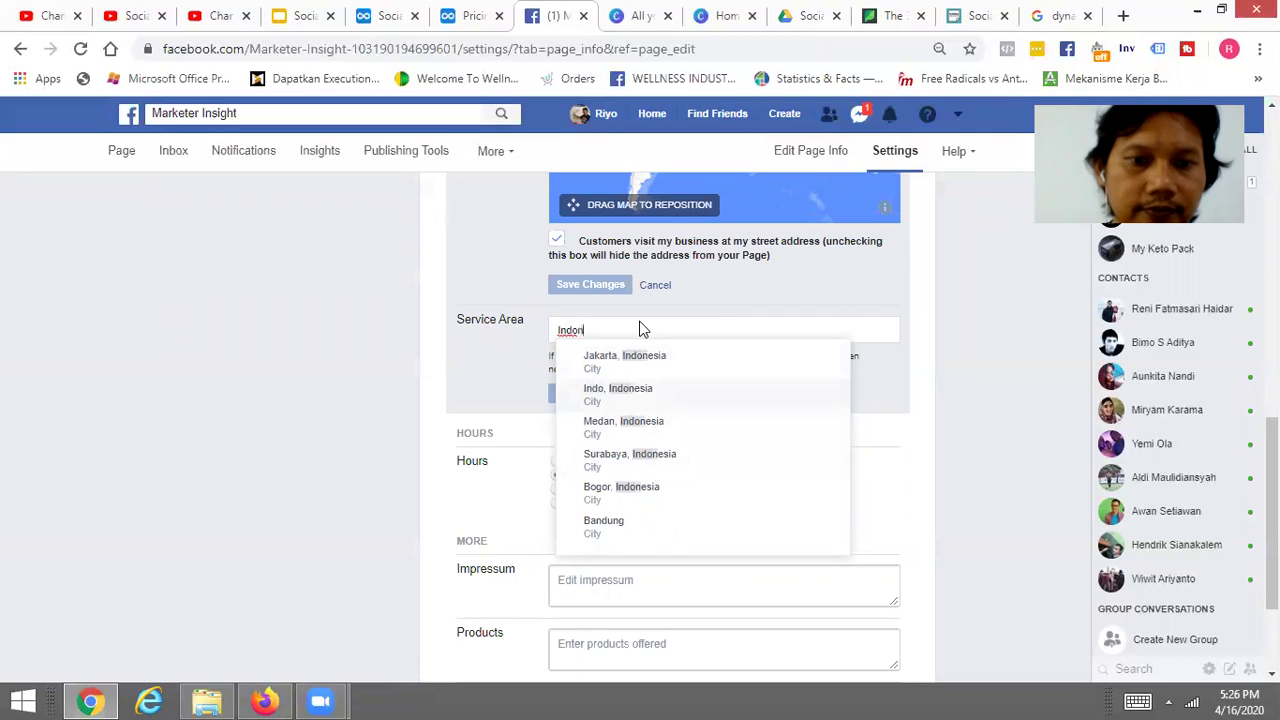
text(esia)
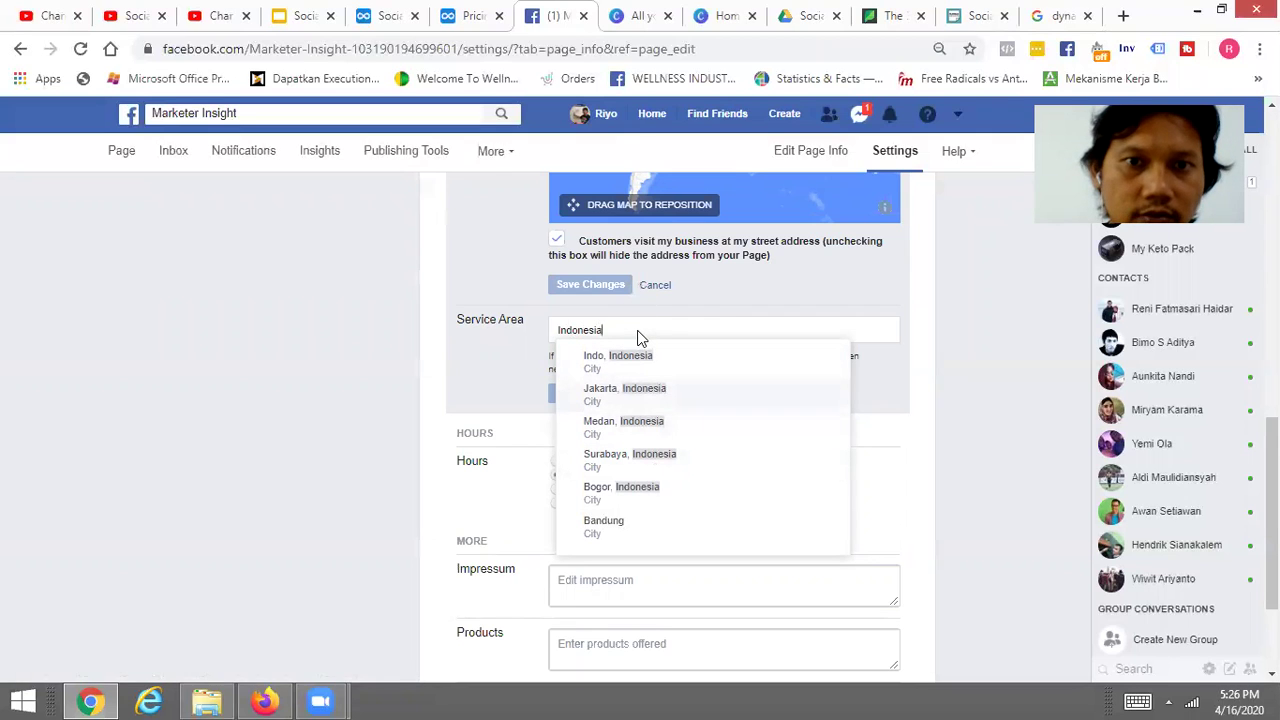
click(675, 397)
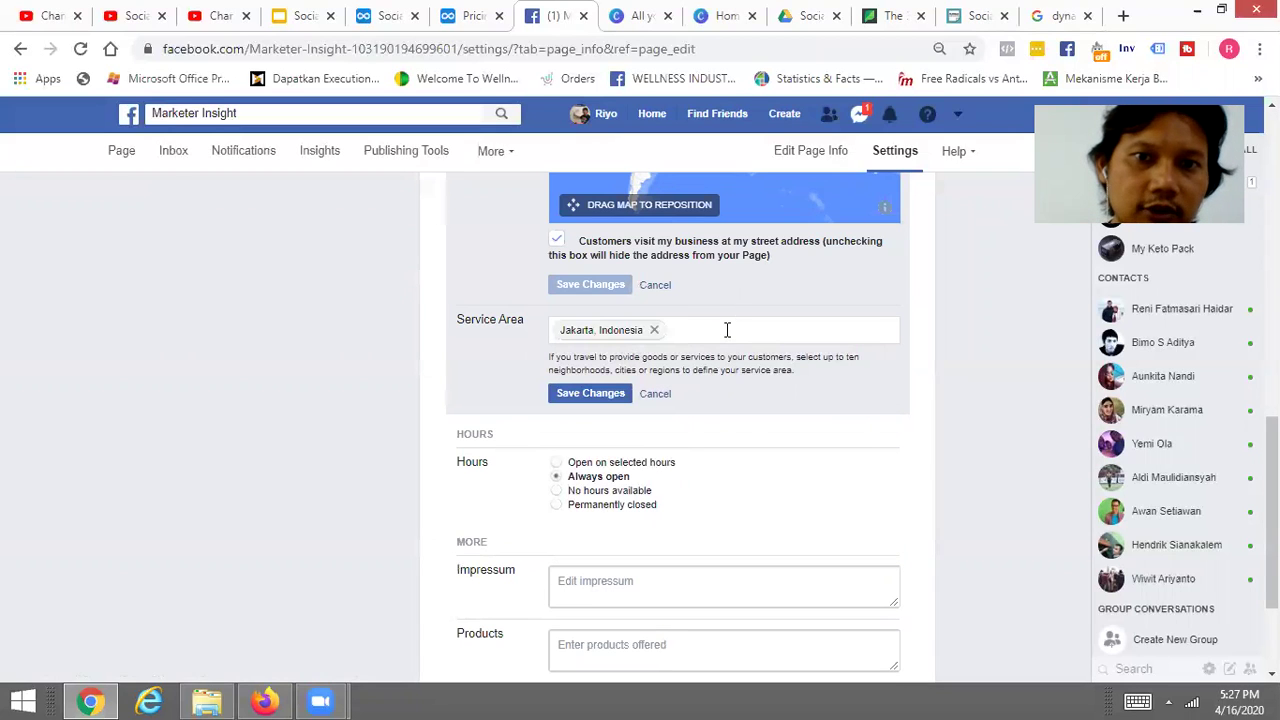
Search for "Bali" and add Denpasar, Bali, Indonesia and Sanur, Bali to the page's service area
text(Bali)
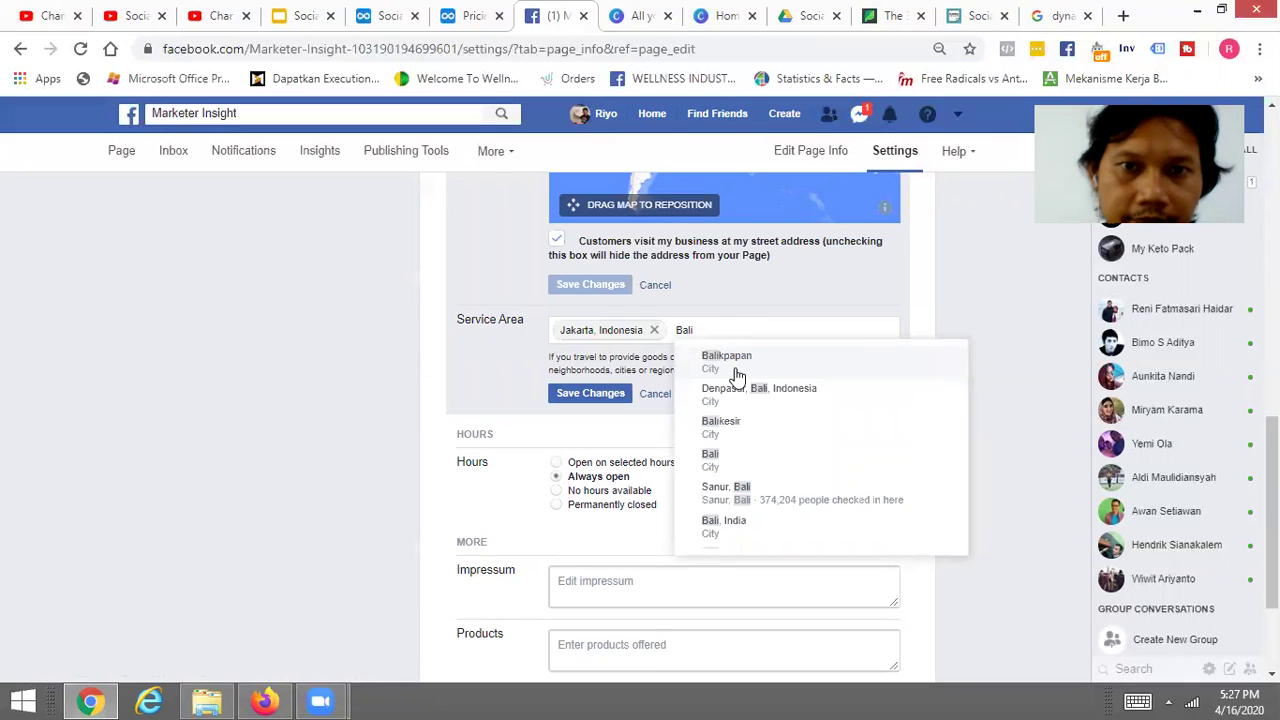
click(742, 404)
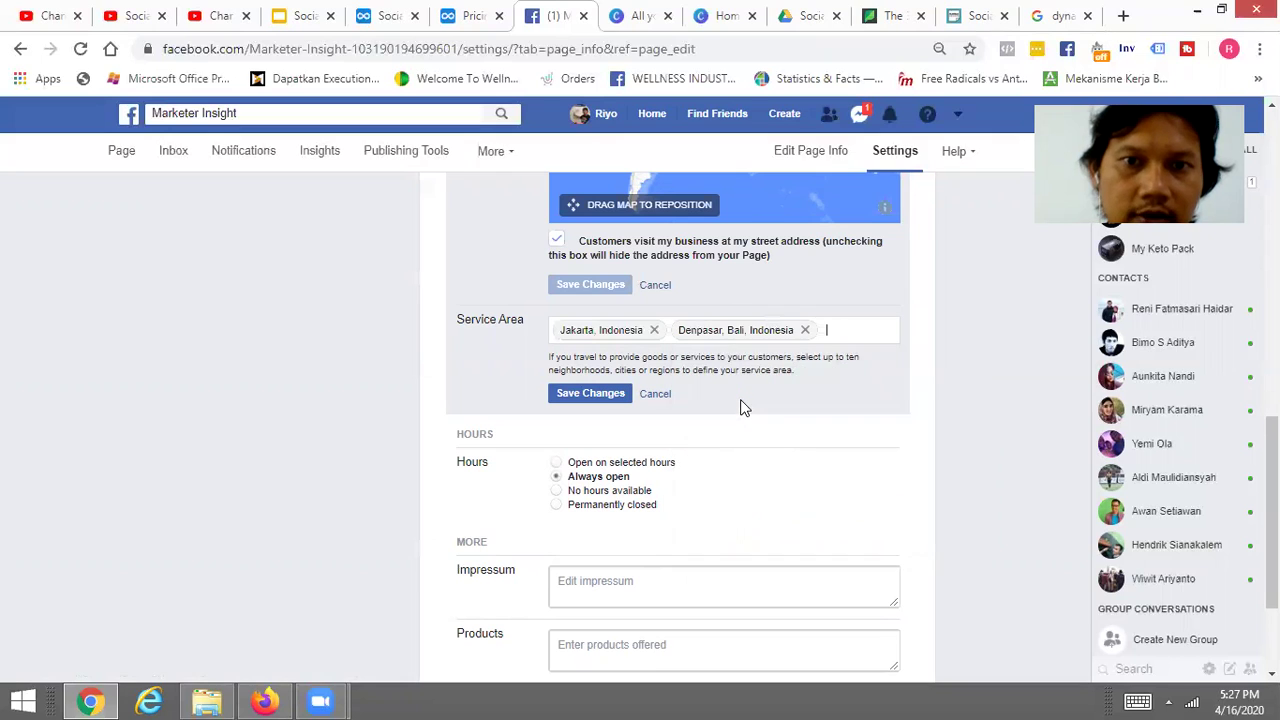
text(Bali)
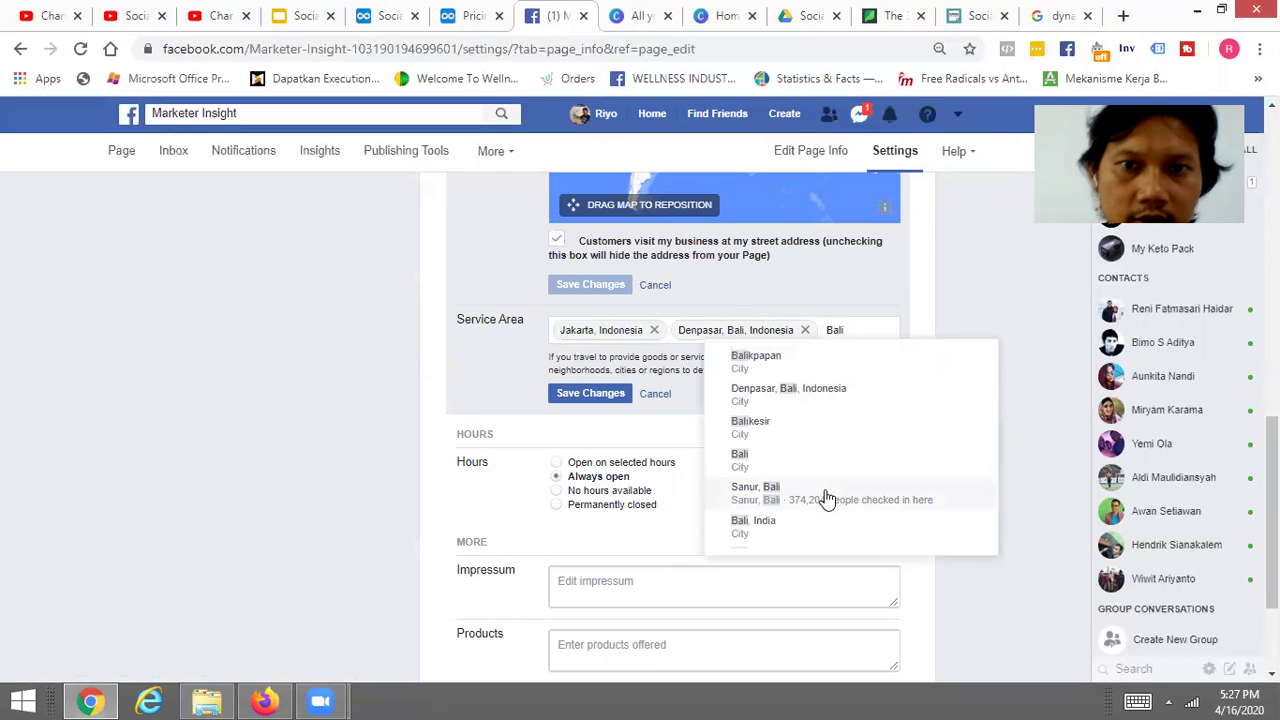
click(826, 497)
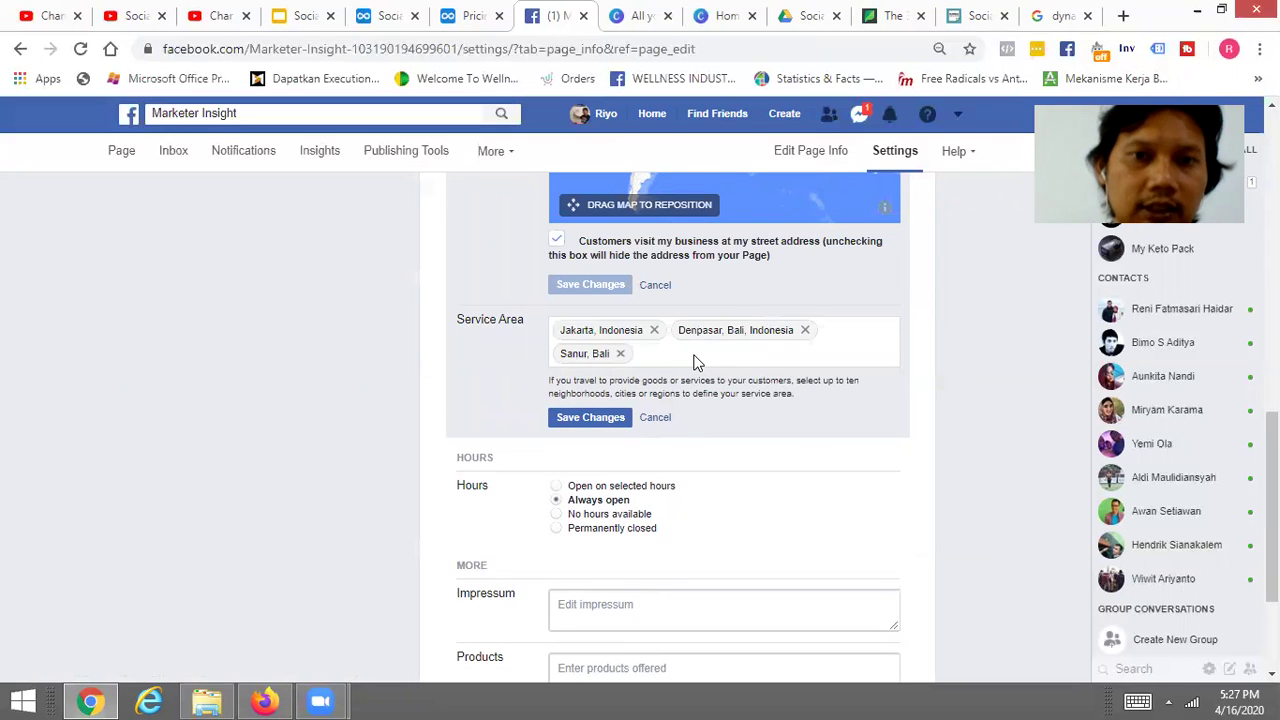
Search the Service Area places for "Kuala" and add Kuala Lumpur, Malaysia
text(K)
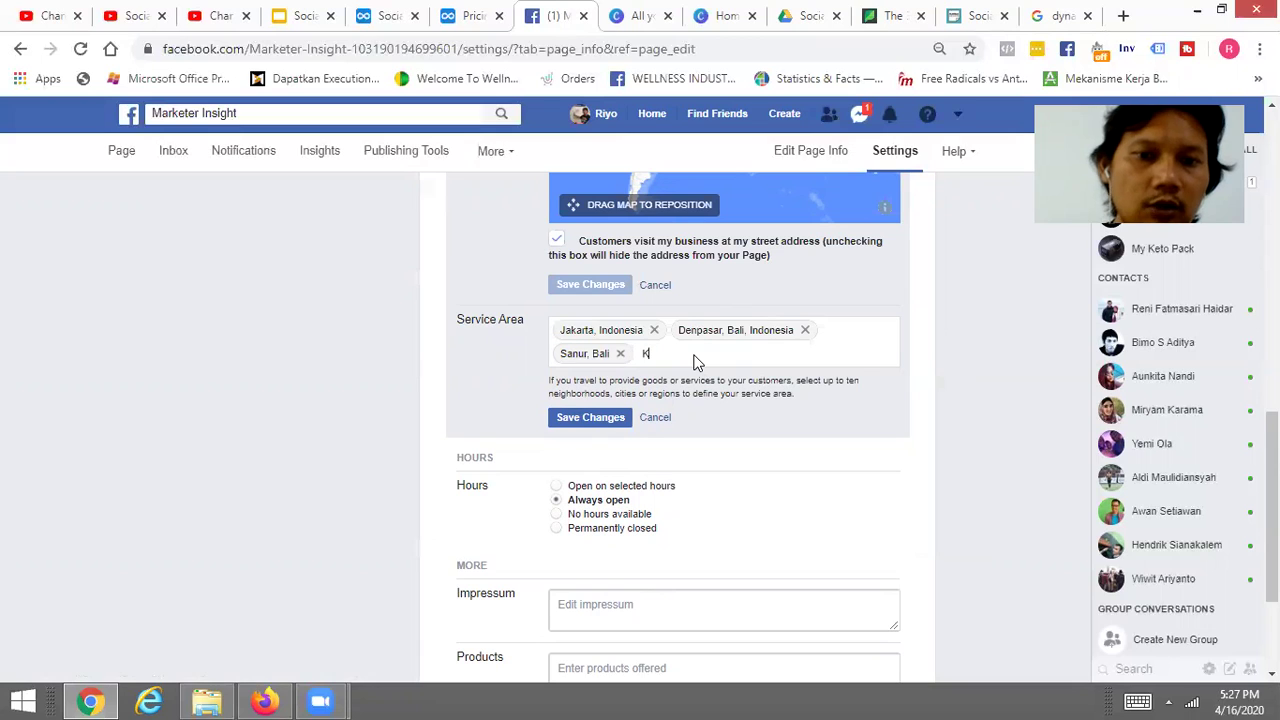
text(uala)
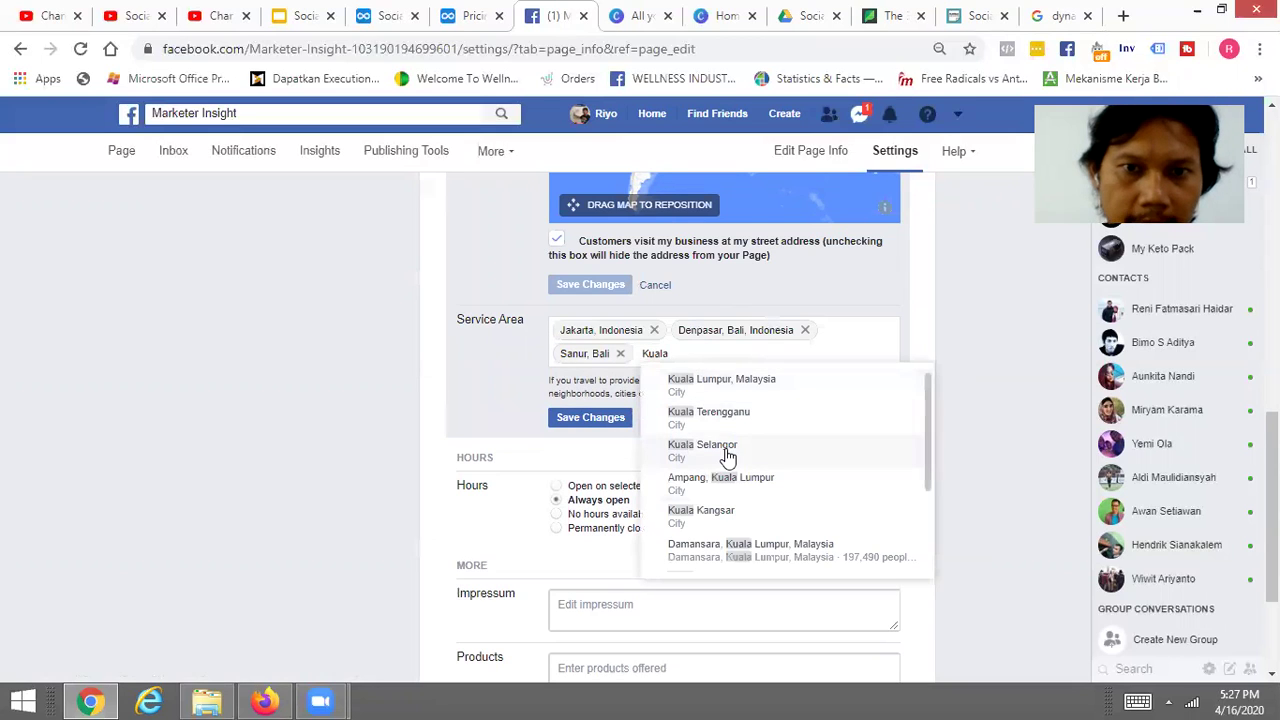
click(738, 385)
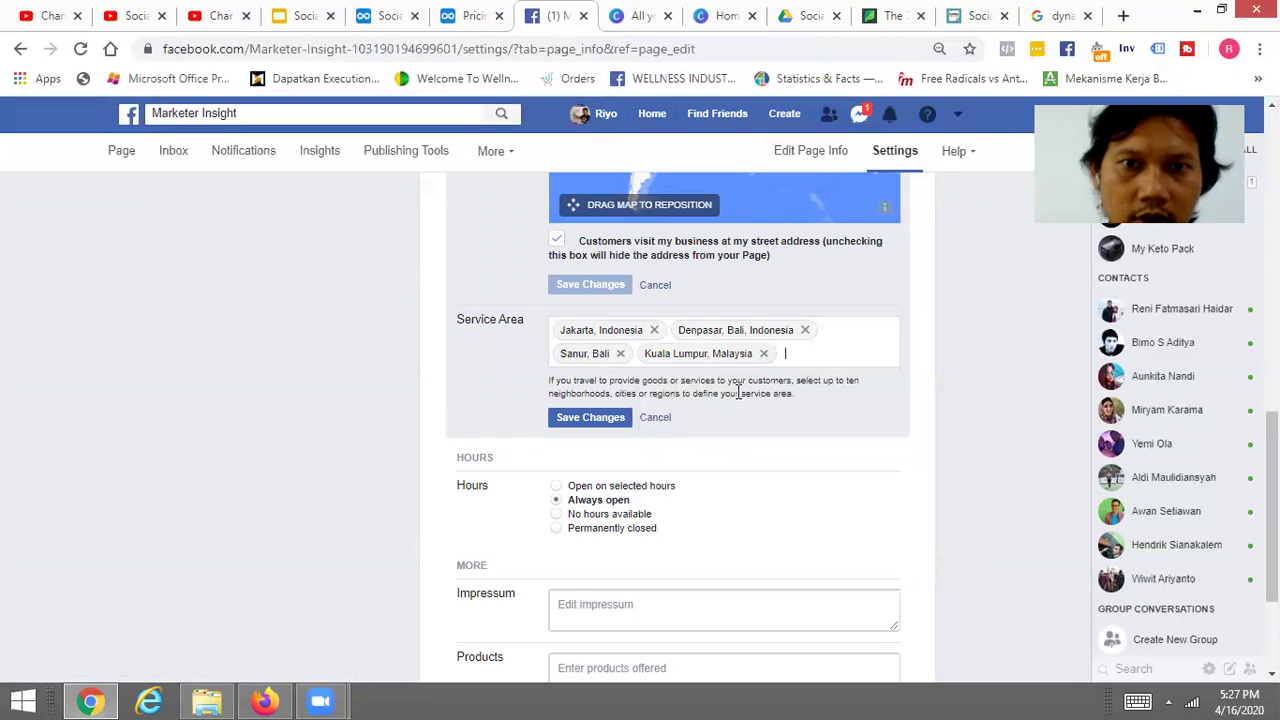
text(Singpo)
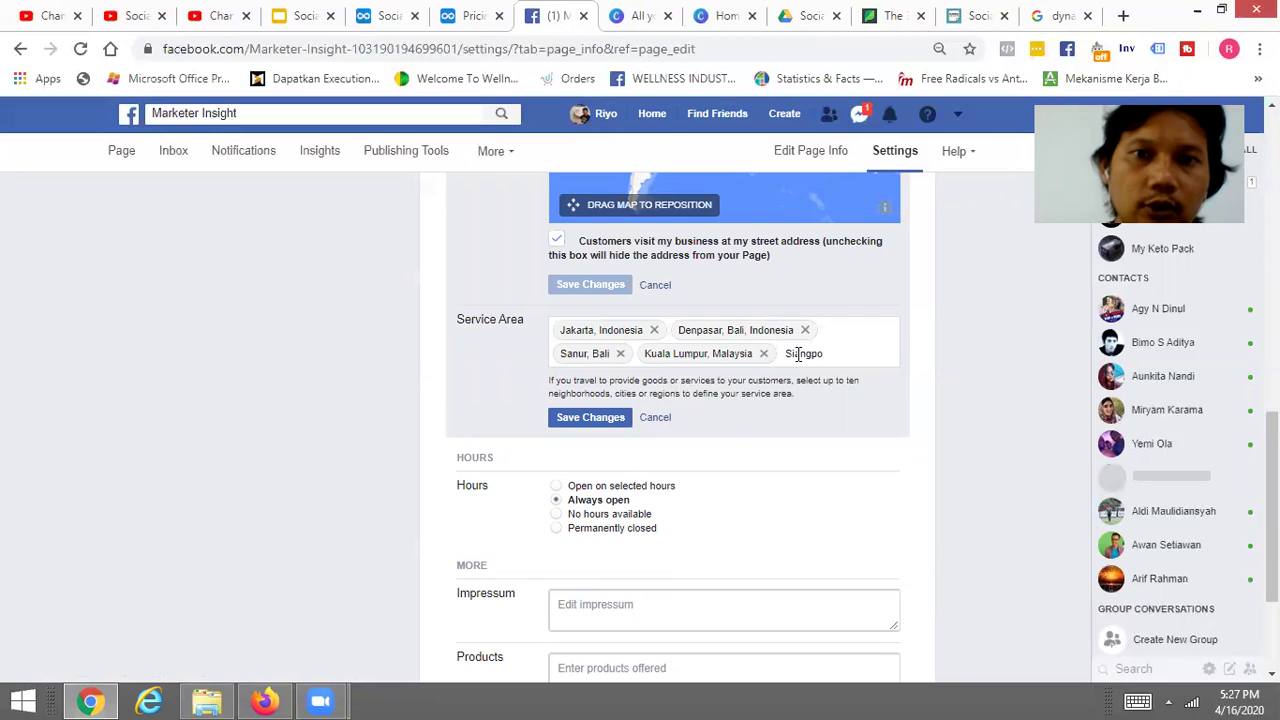
click(800, 353)
text(ang)
click(833, 354)
key(BackSpace)
key(BackSpace)
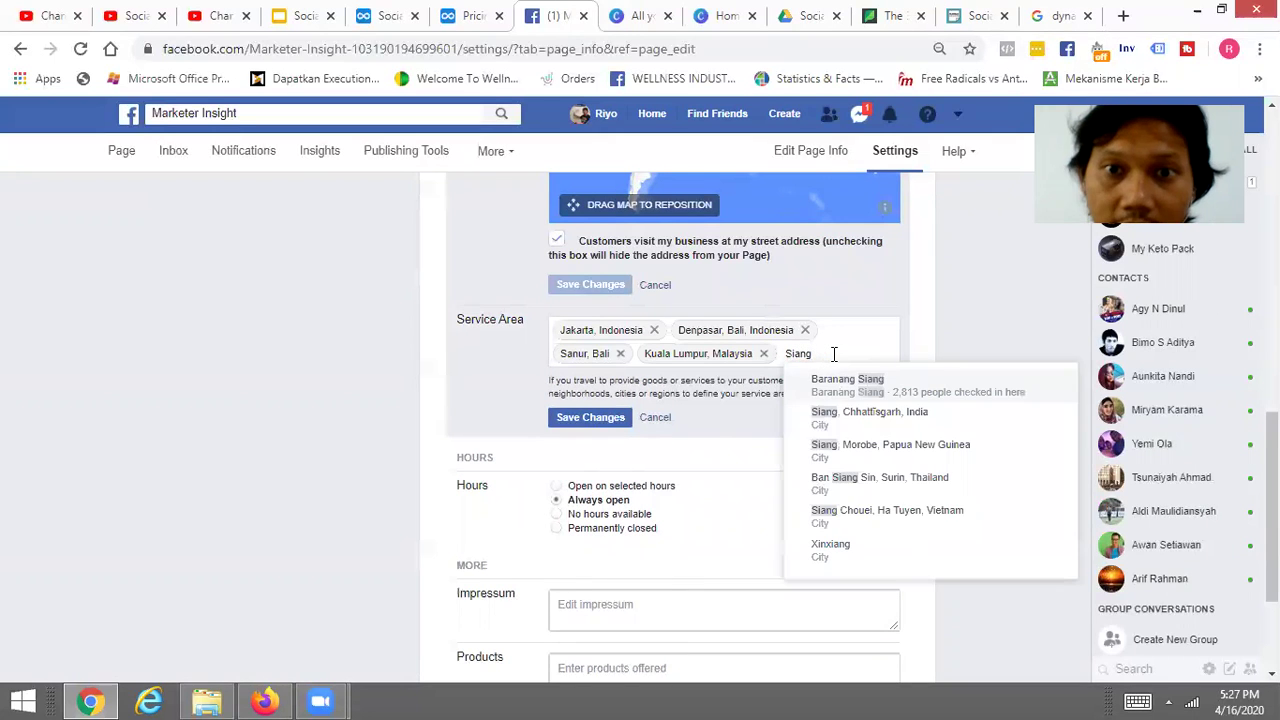
text(pore)
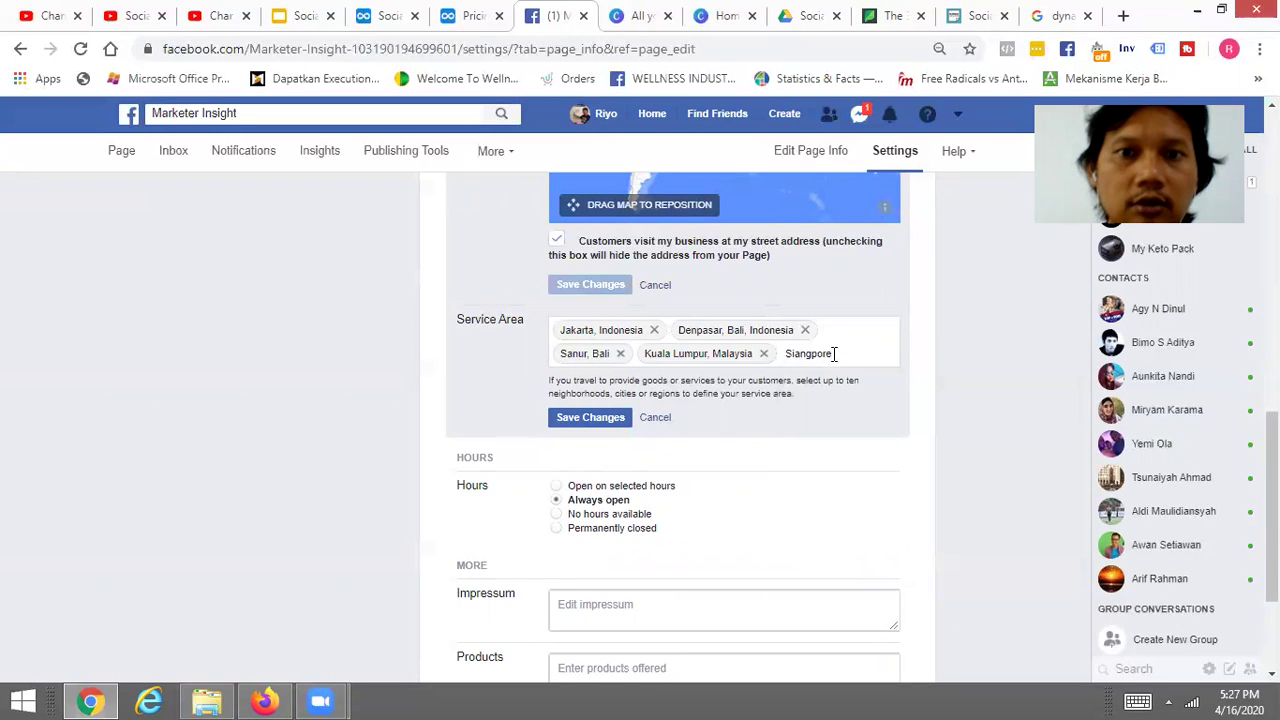
key(BackSpace)
key(BackSpace)
key(BackSpace)
key(BackSpace)
key(BackSpace)
key(BackSpace)
key(BackSpace)
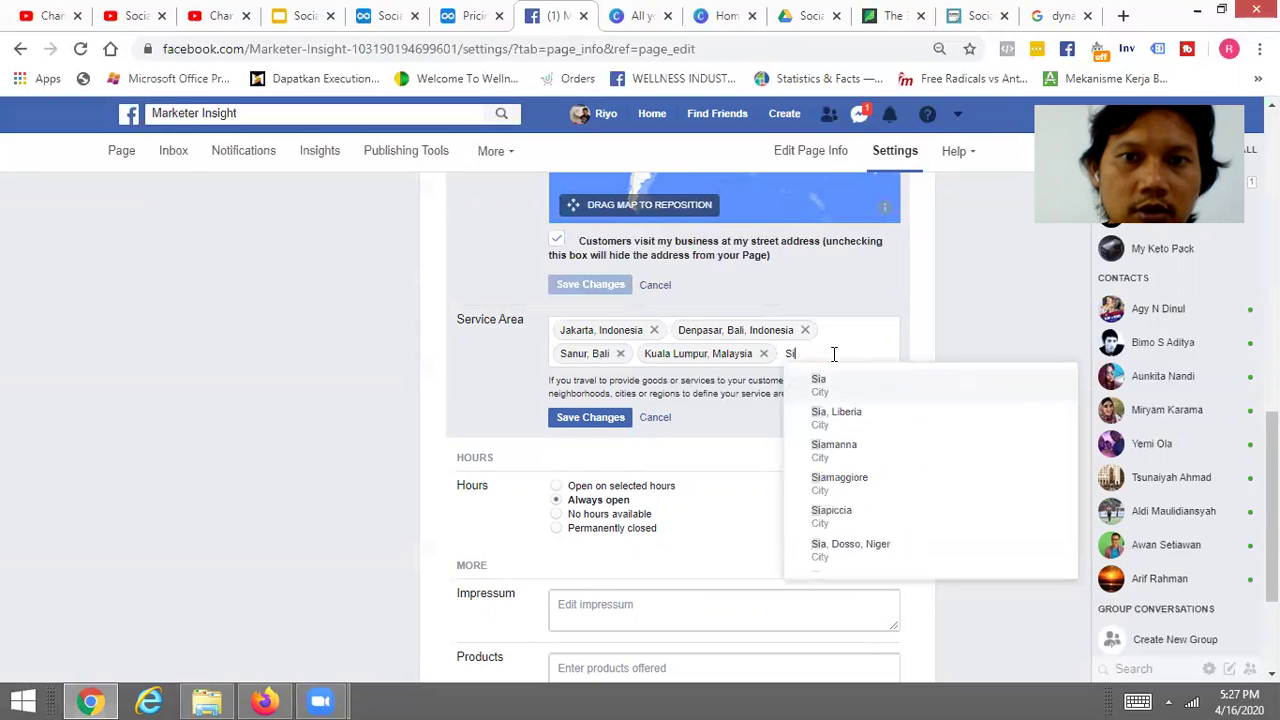
Search for "Singapore", add Jurong, Singapore to the service area, and save the service area changes
text(nga)
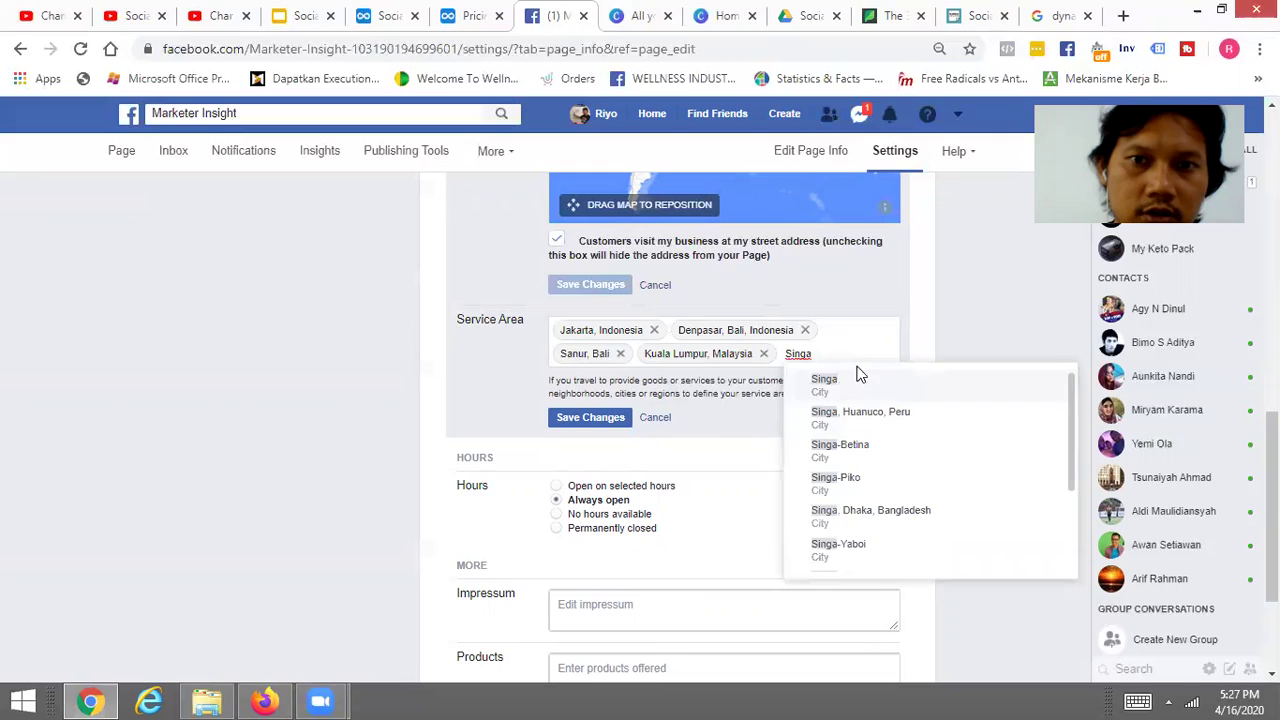
click(851, 360)
text(pore)
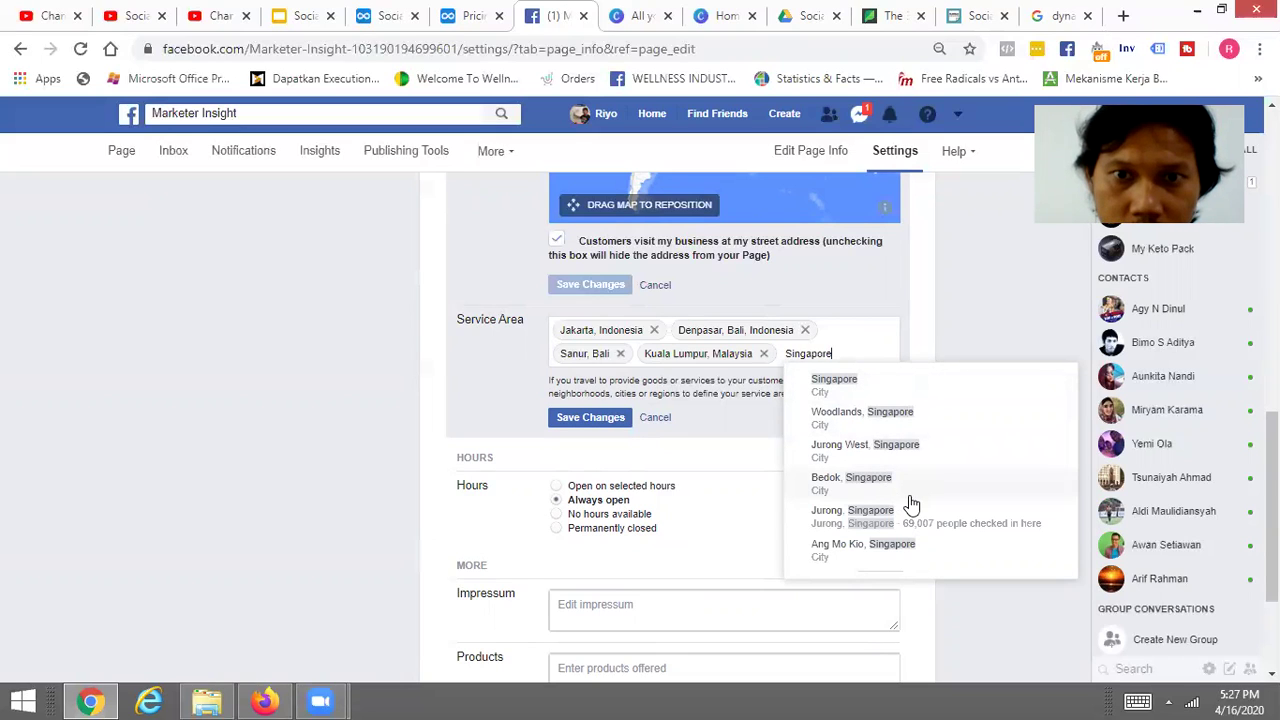
click(948, 527)
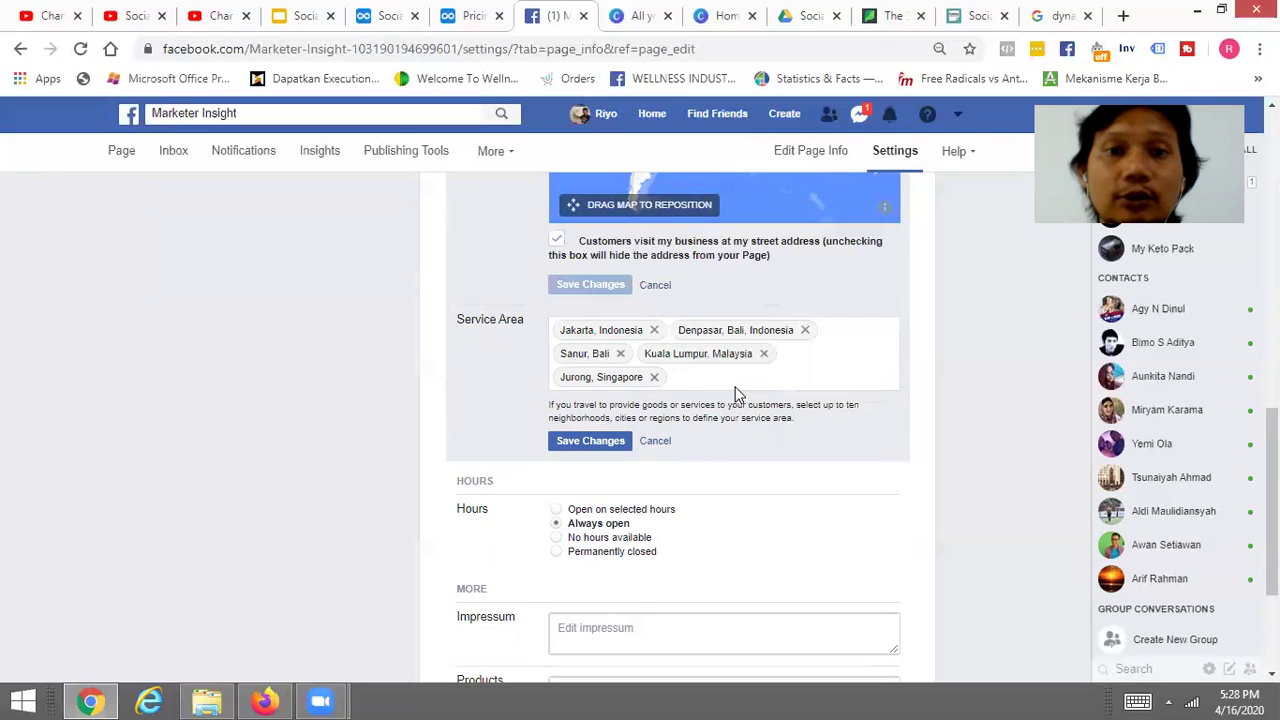
click(575, 447)
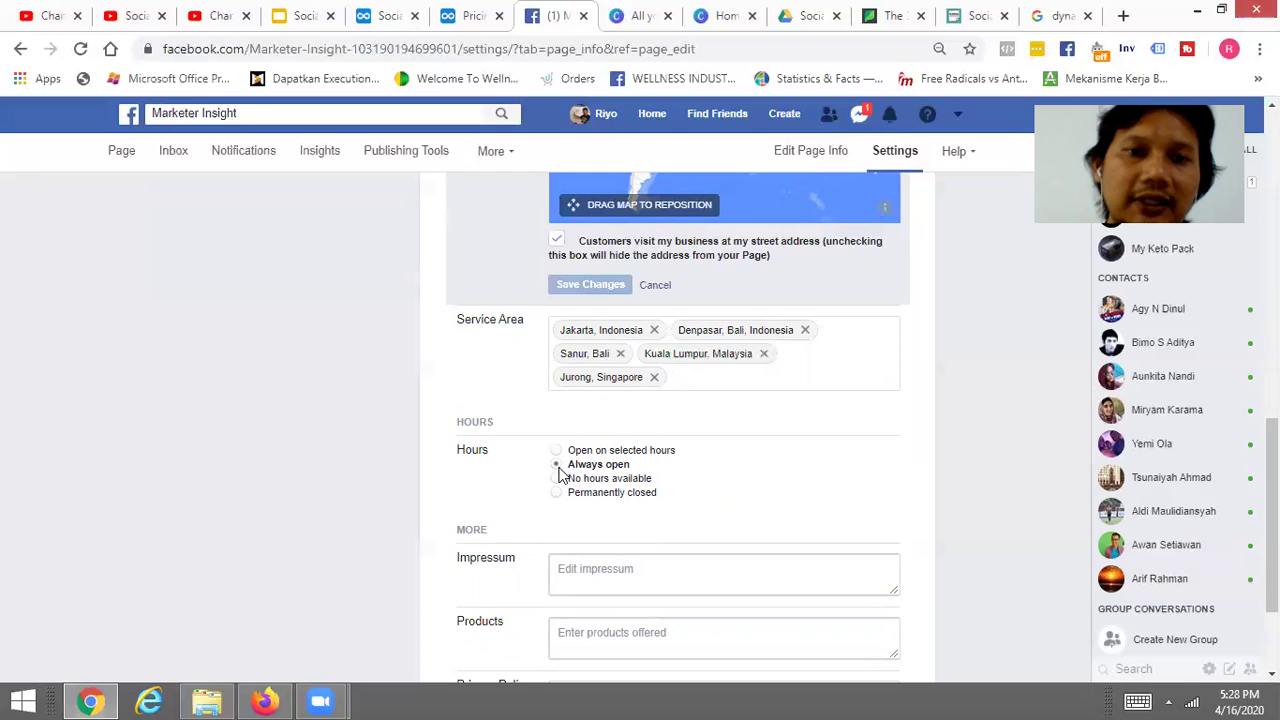
Keep the page's Hours set to Always open and read the explanation of the Impressum field
click(558, 465)
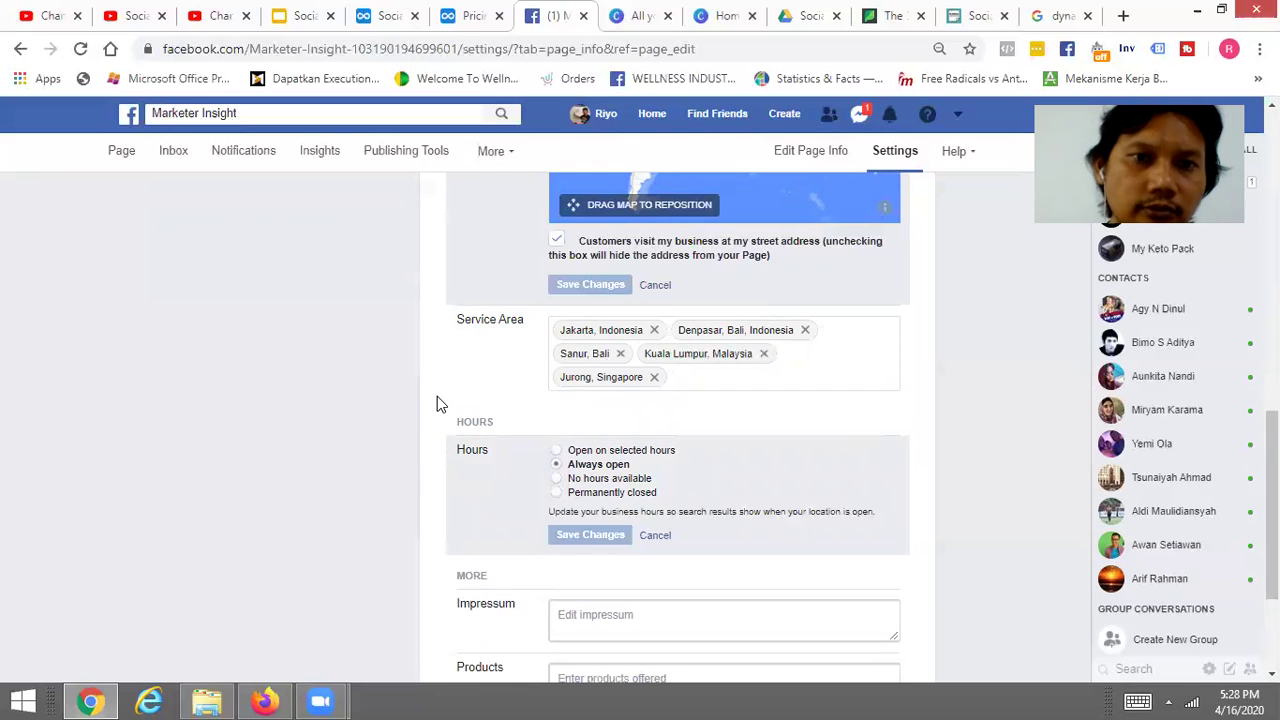
scroll(1270, 500, down, 2)
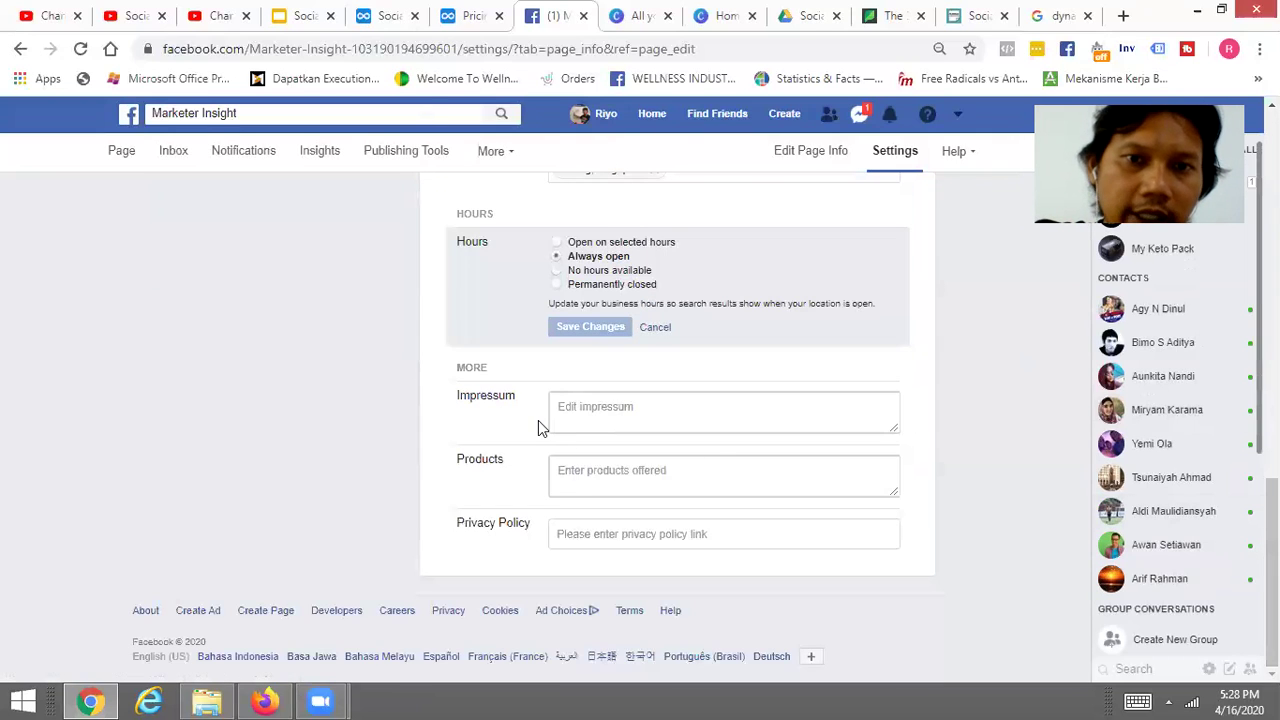
click(603, 403)
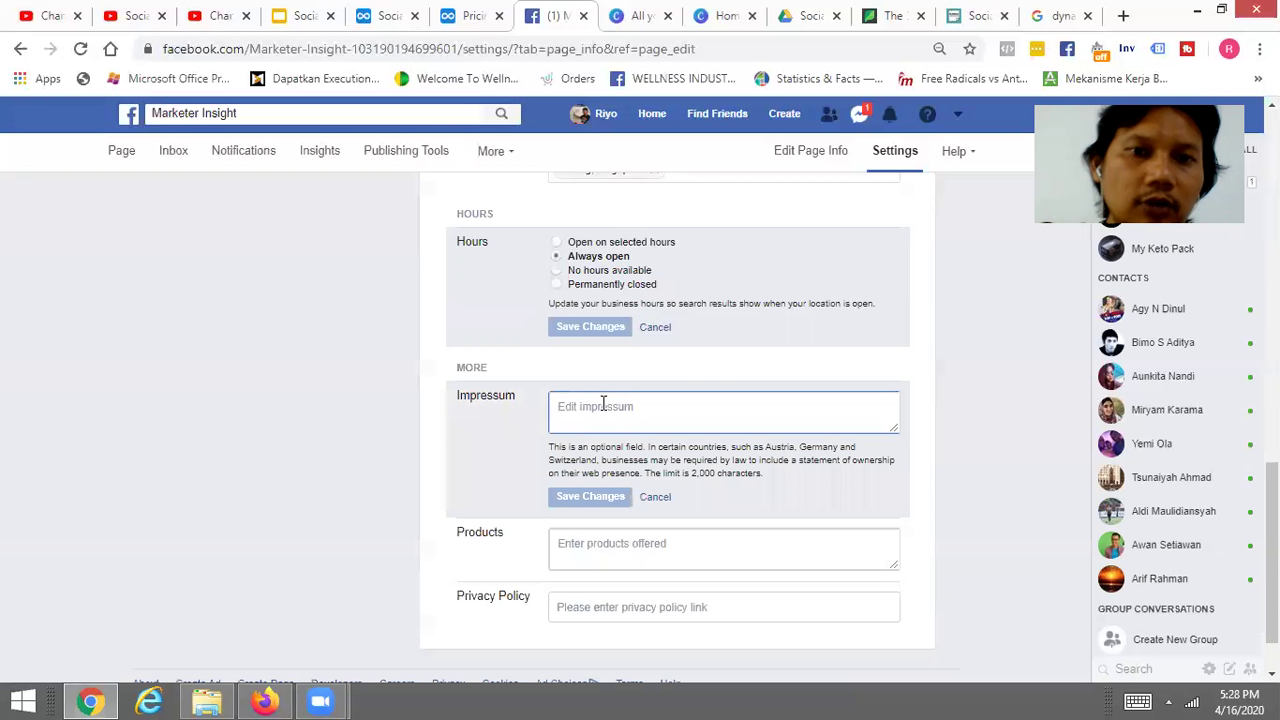
drag(551, 447, 655, 452)
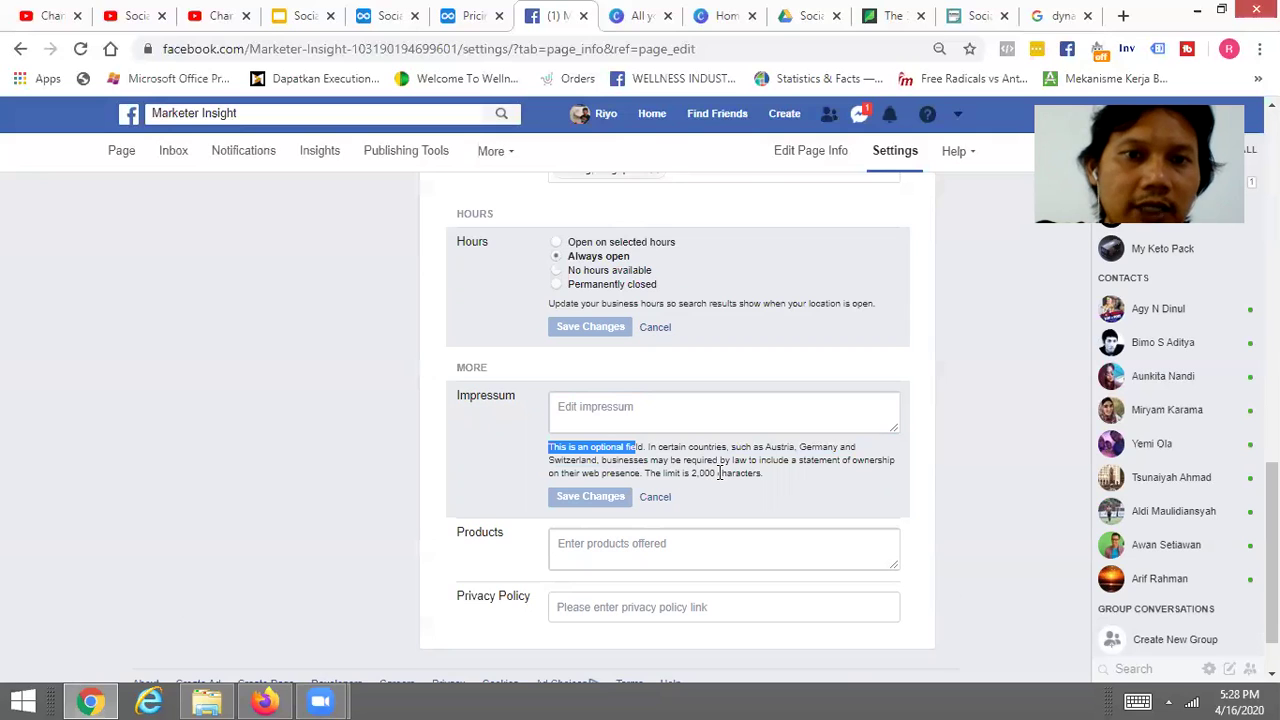
click(633, 406)
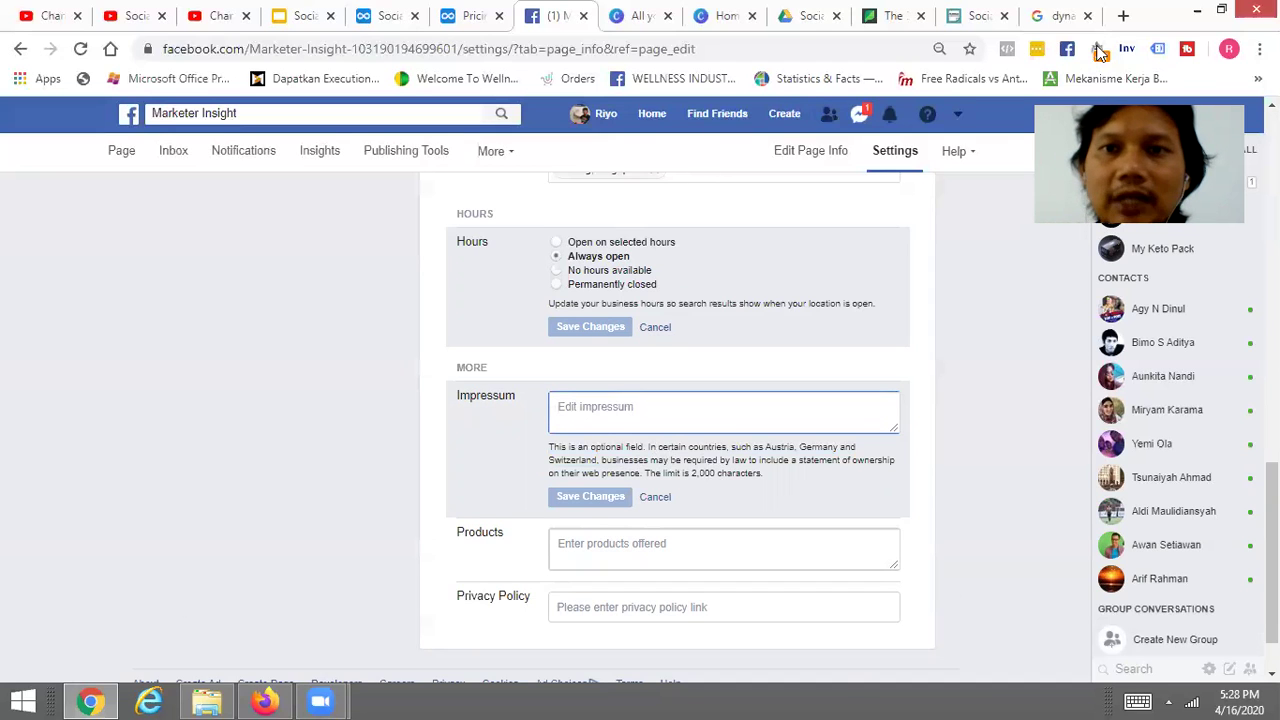
Open translate.google.com in a new browser tab and translate the word "impressum" into Indonesian
click(1123, 15)
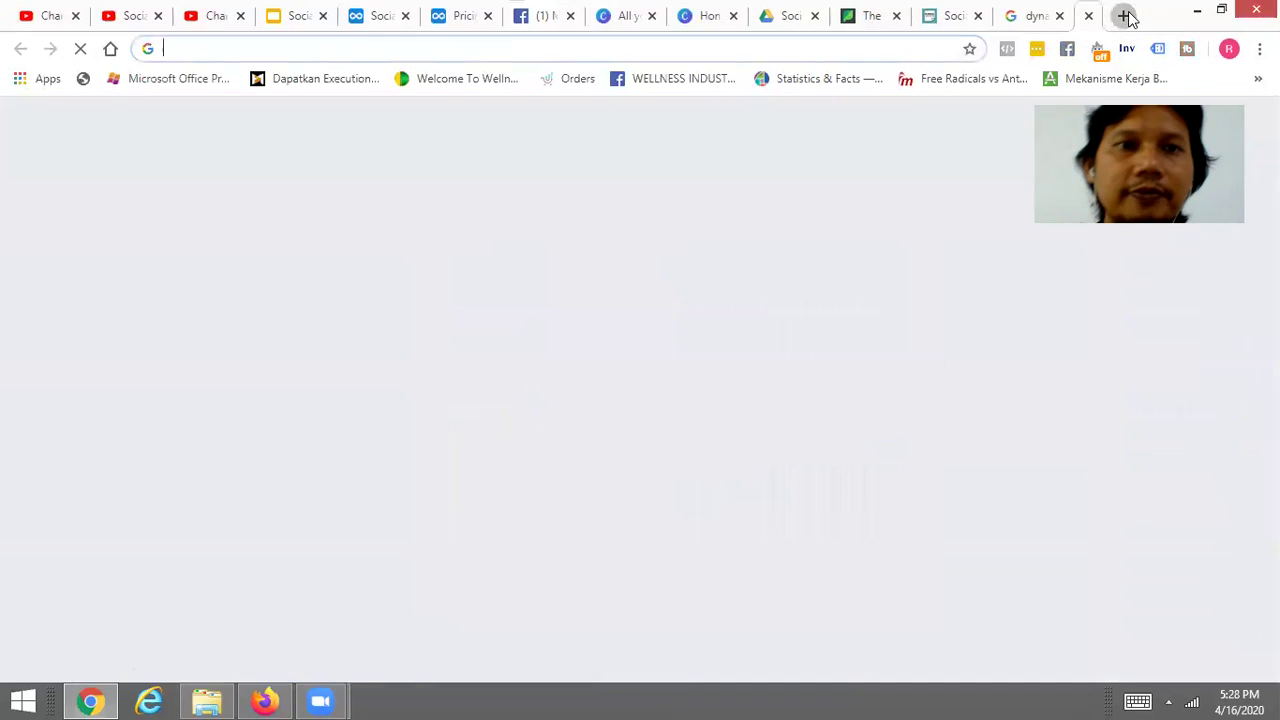
text(translate.google.com)
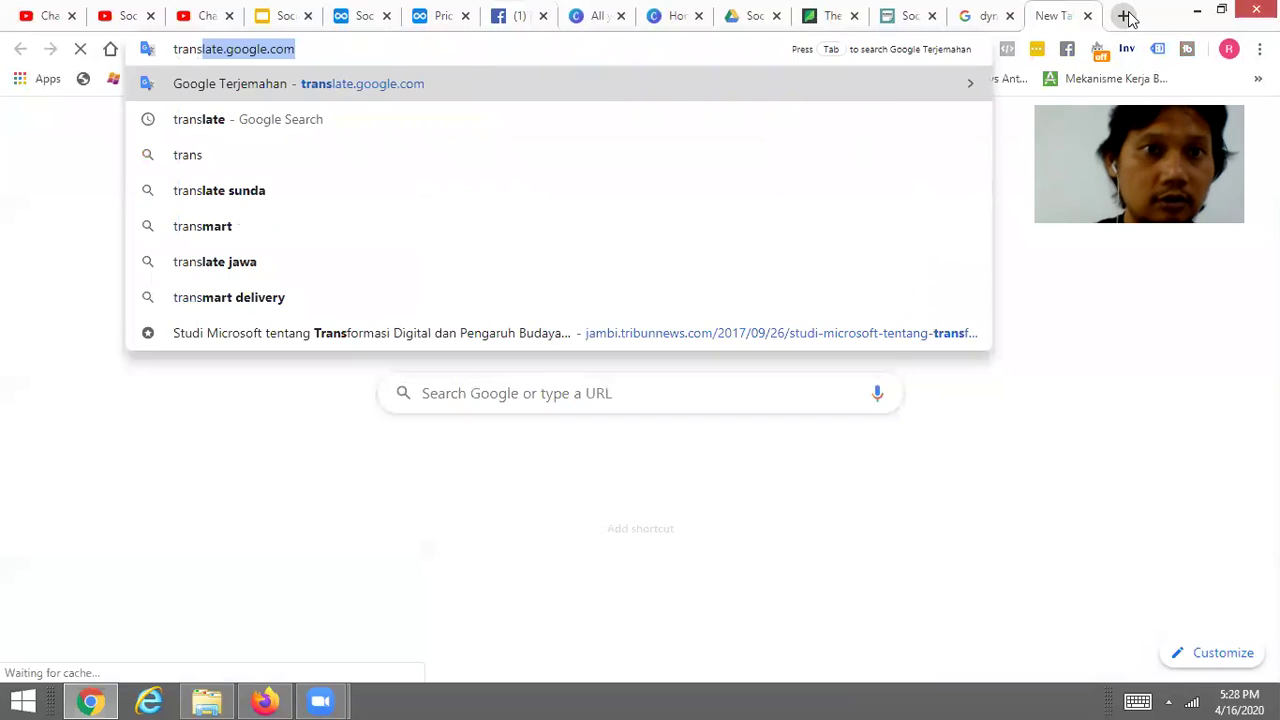
key(Return)
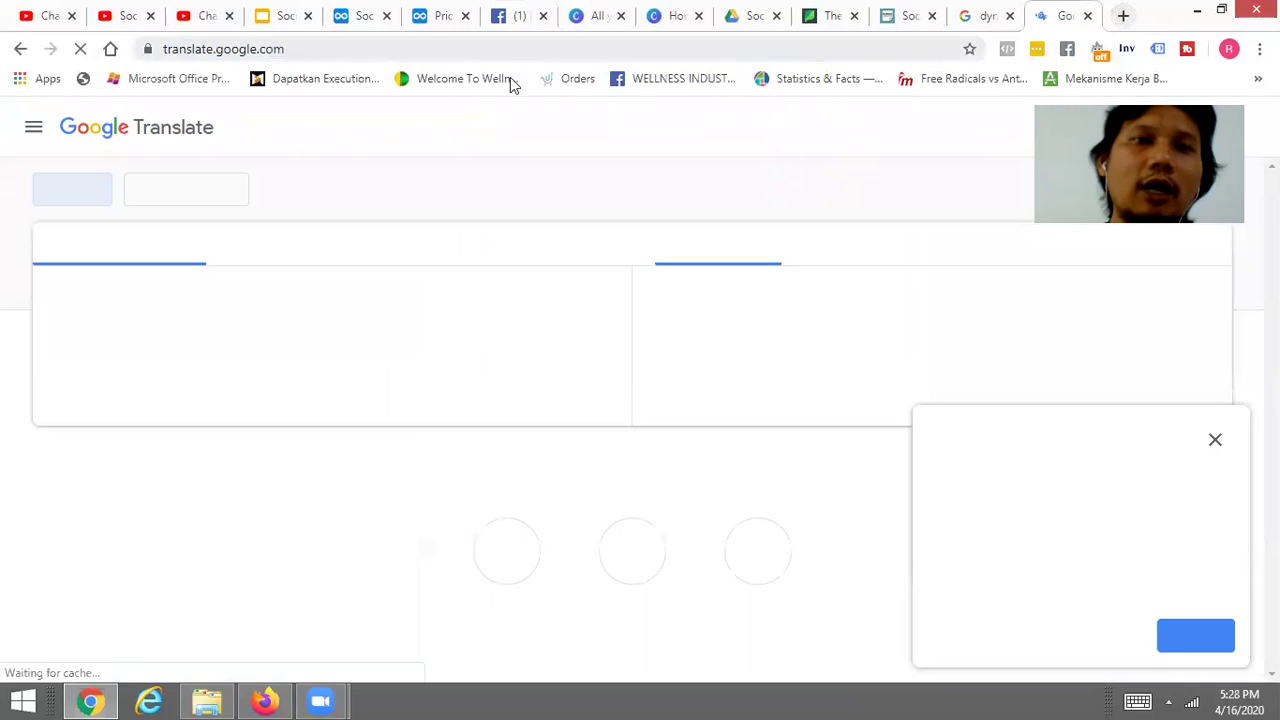
text(impressum)
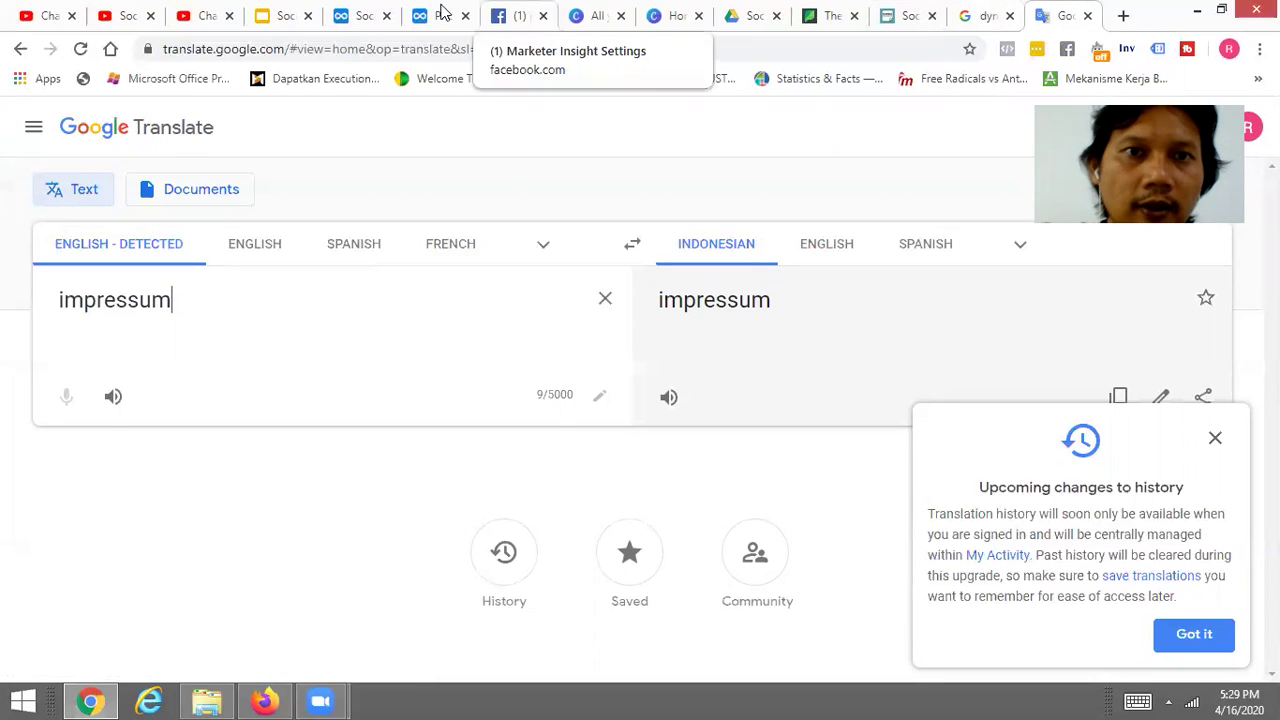
Copy the Impressum label from the Facebook page settings and translate it in Google Translate in place of the earlier word
click(521, 19)
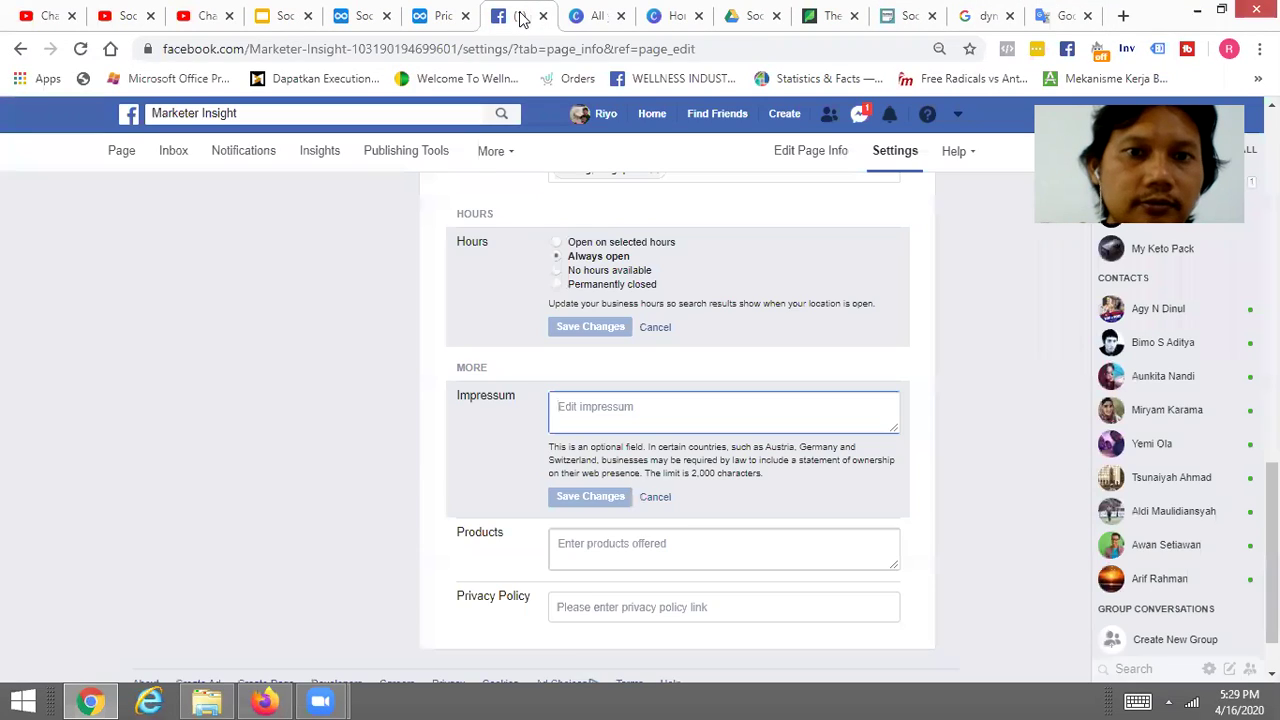
double_click(492, 395)
key(ctrl+c)
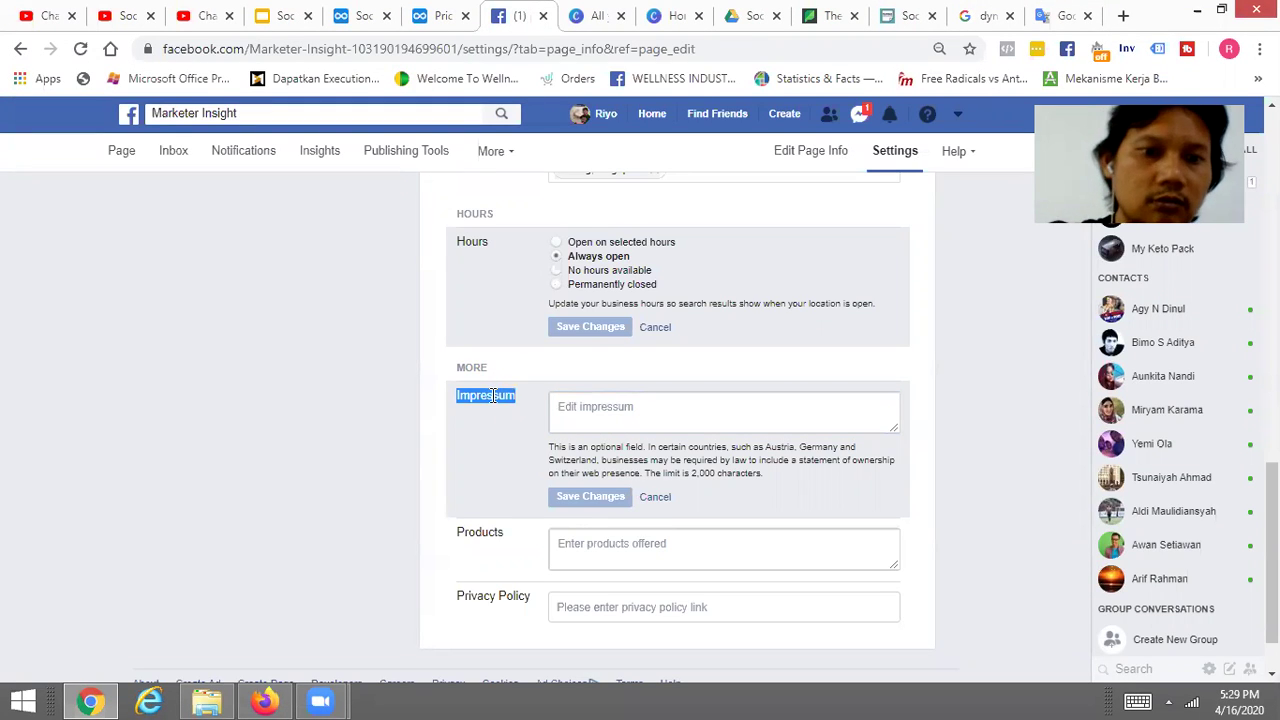
click(1058, 16)
key(ctrl+a)
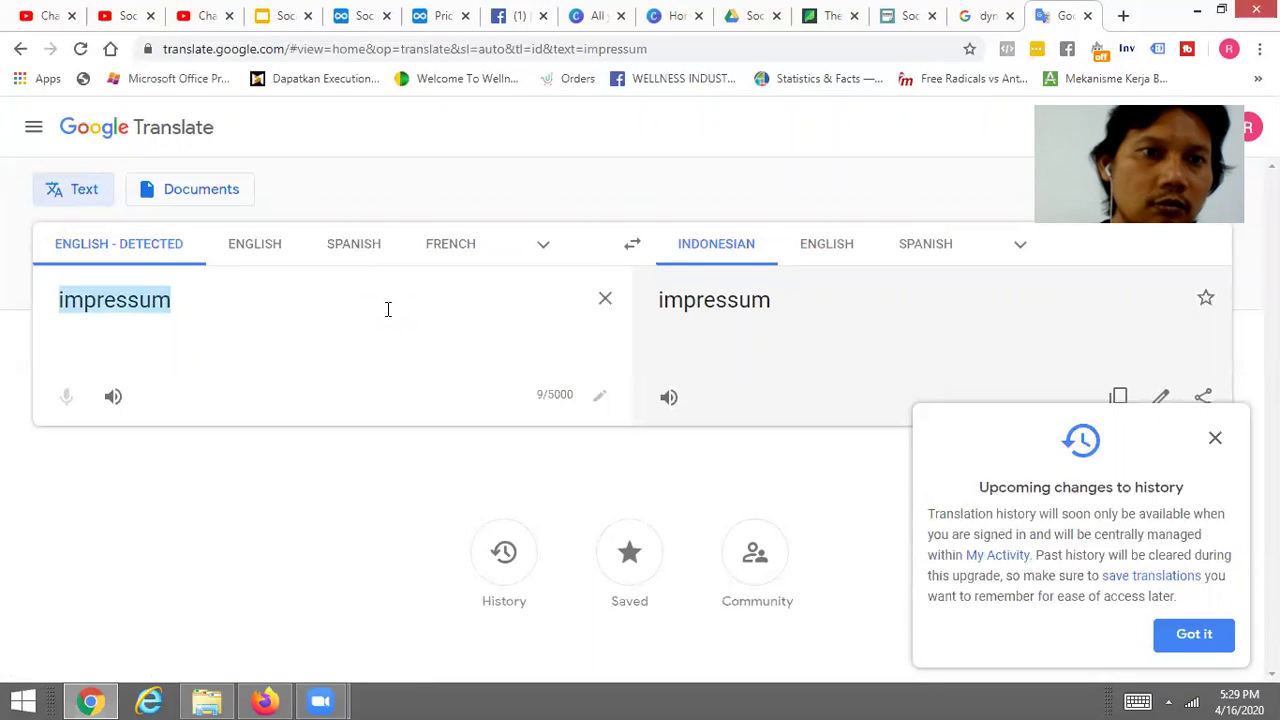
key(BackSpace)
key(ctrl+v)
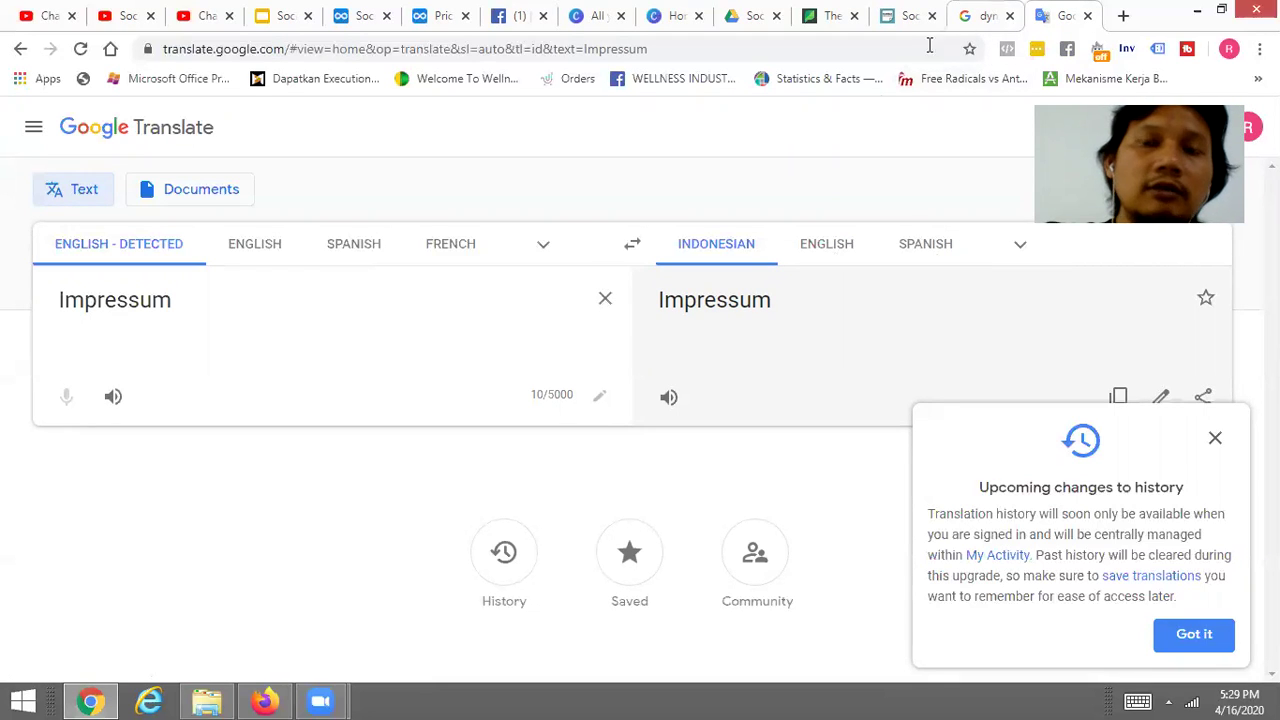
Return to the Facebook page settings and enter "Consulting Service & Training" as the products offered
click(508, 18)
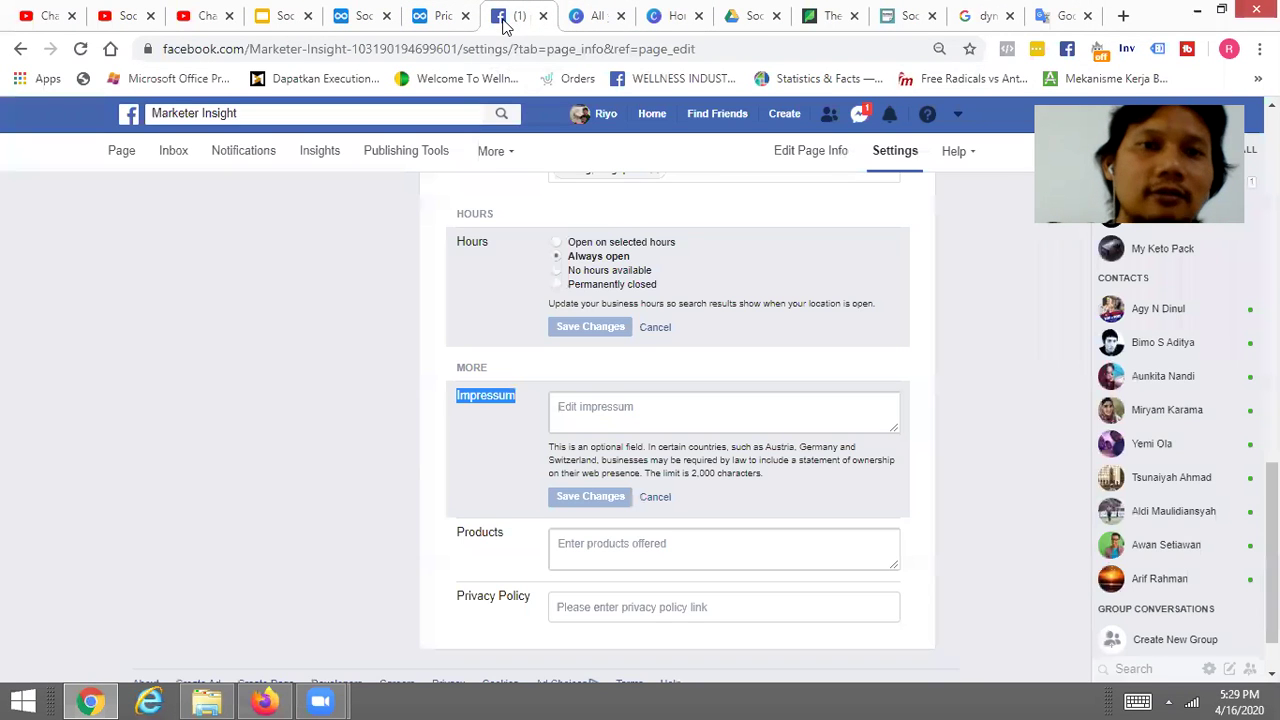
click(606, 543)
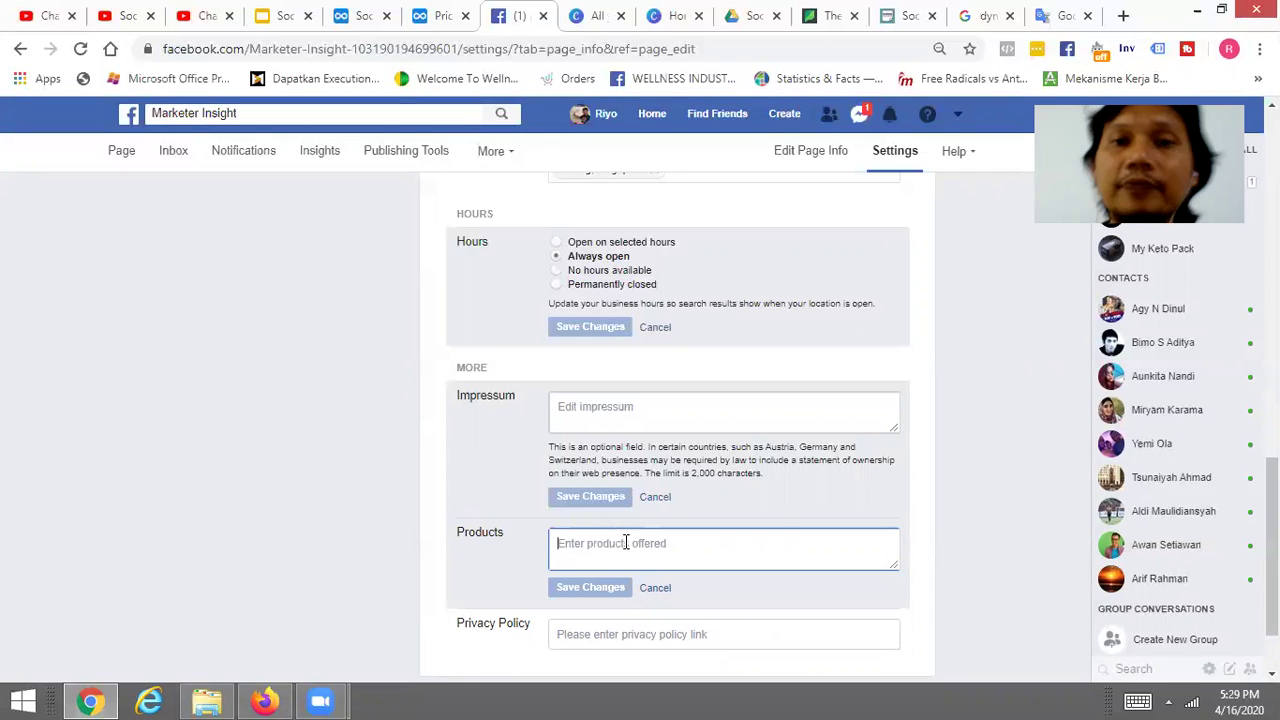
scroll(1270, 540, up, 1)
scroll(817, 632, up, 2)
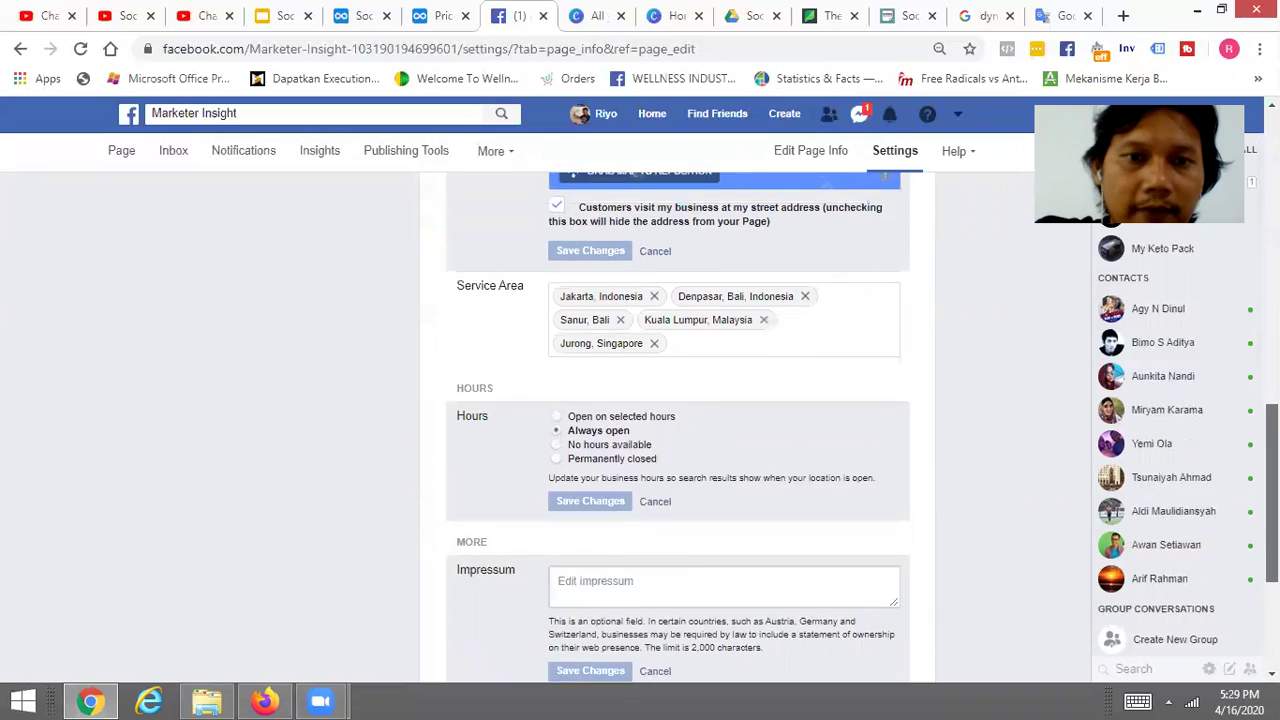
scroll(817, 632, down, 3)
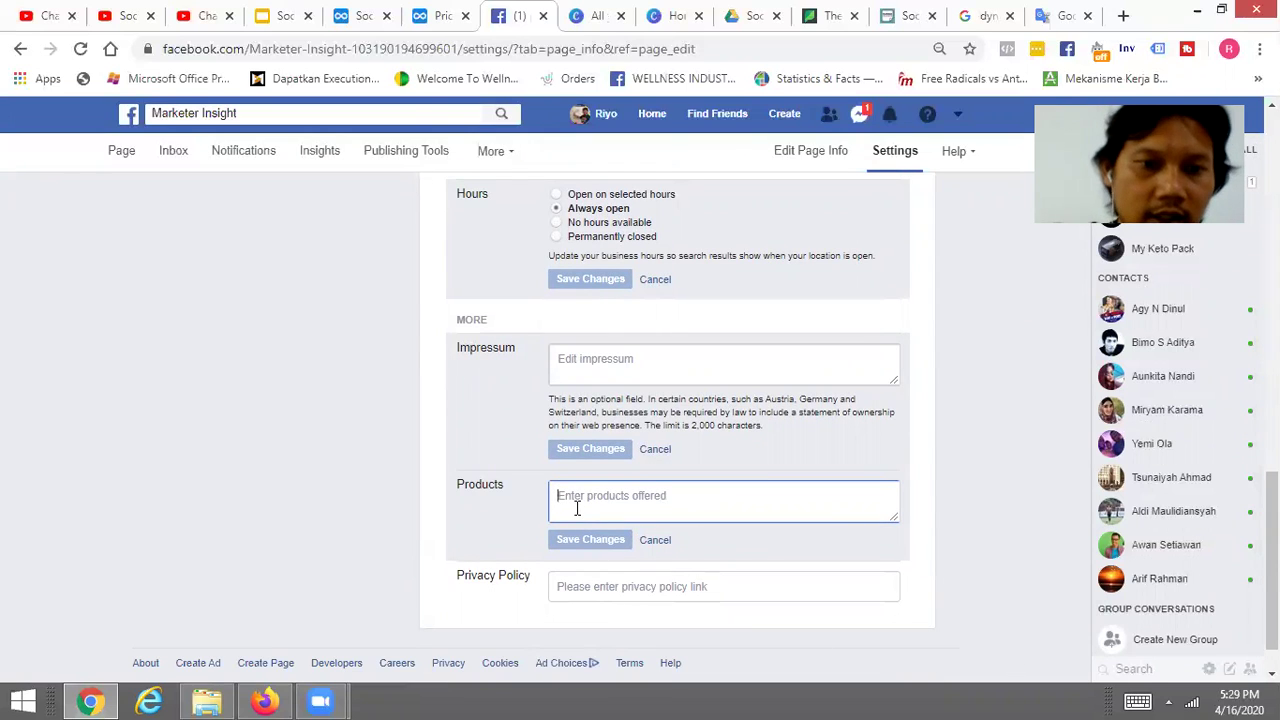
text(con)
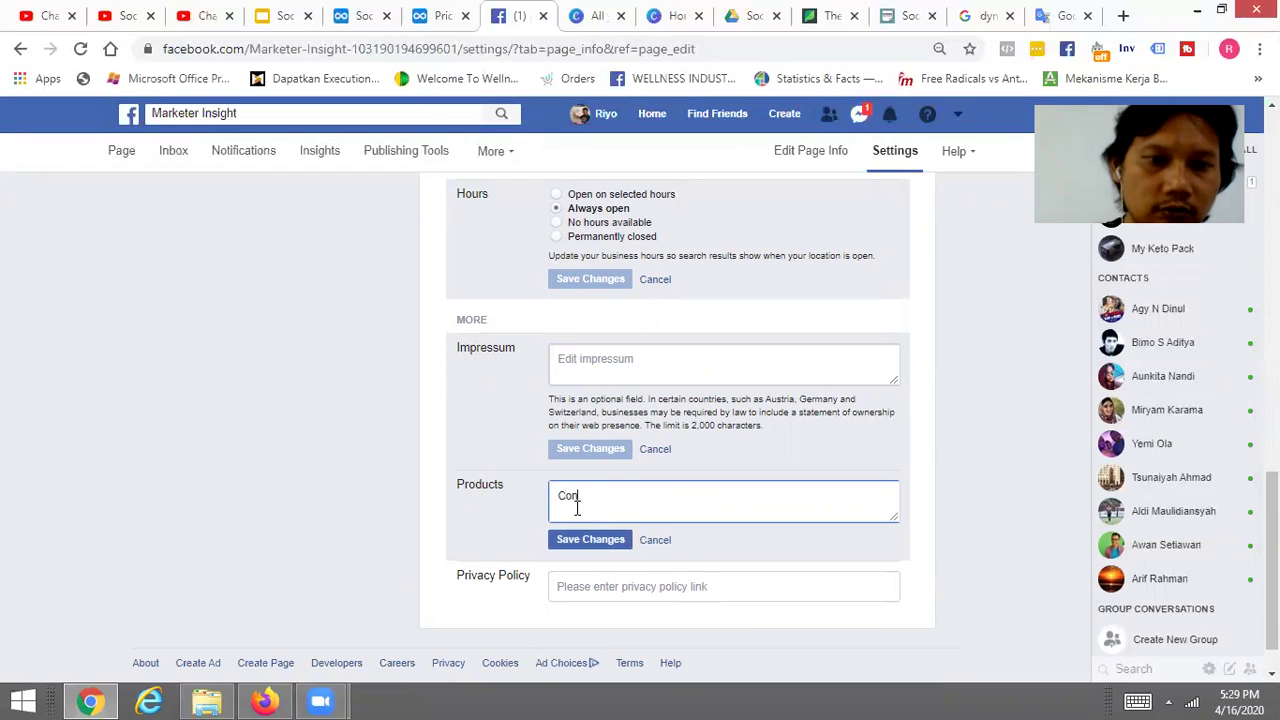
text(sulting)
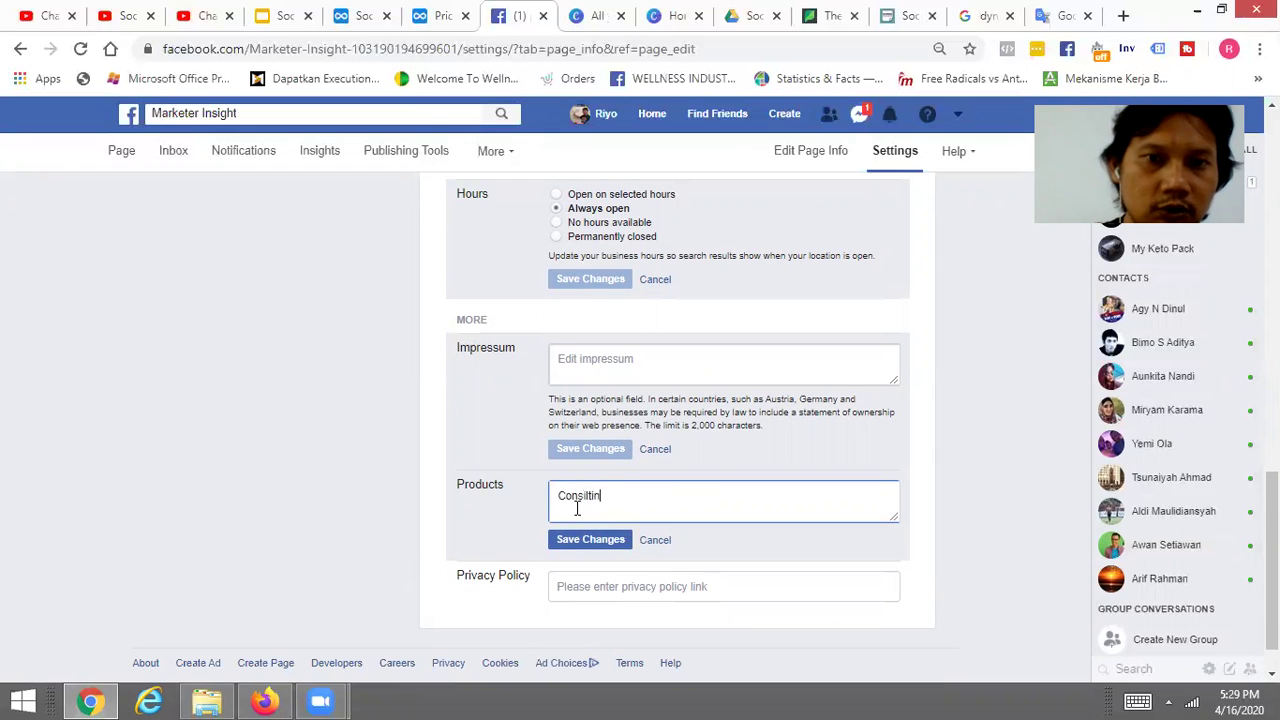
key(BackSpace)
key(BackSpace)
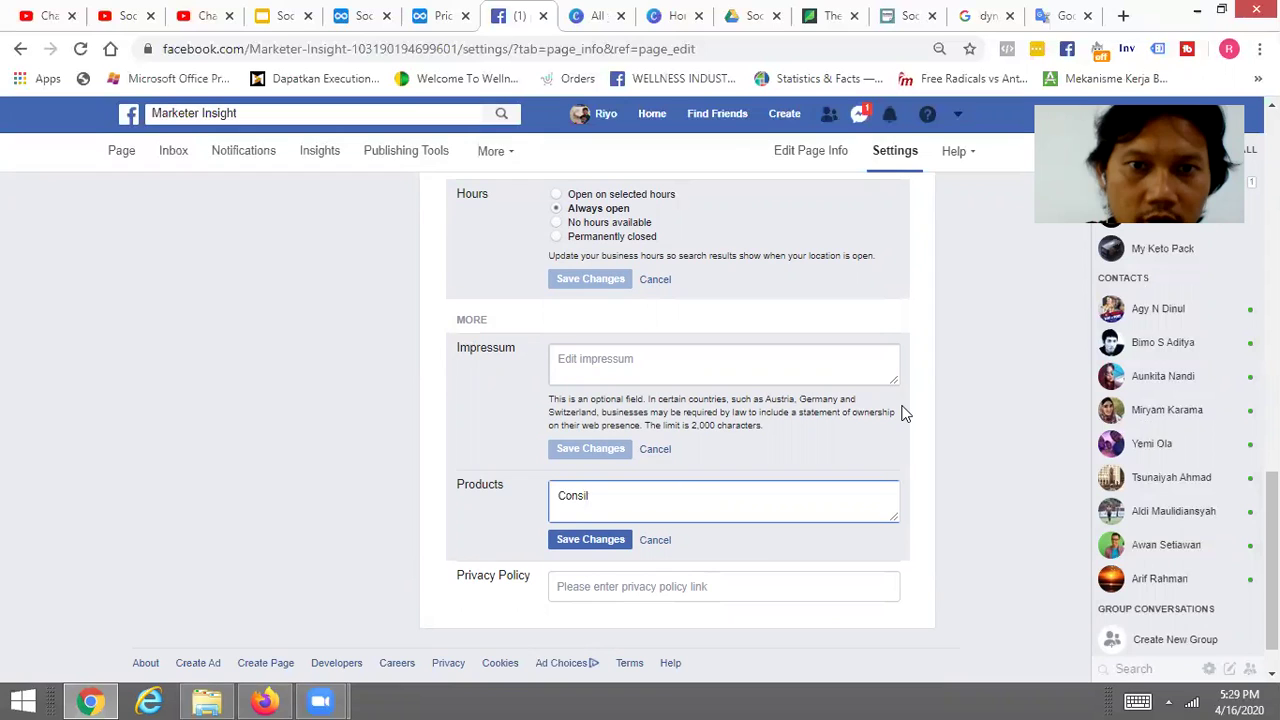
text(ulting S)
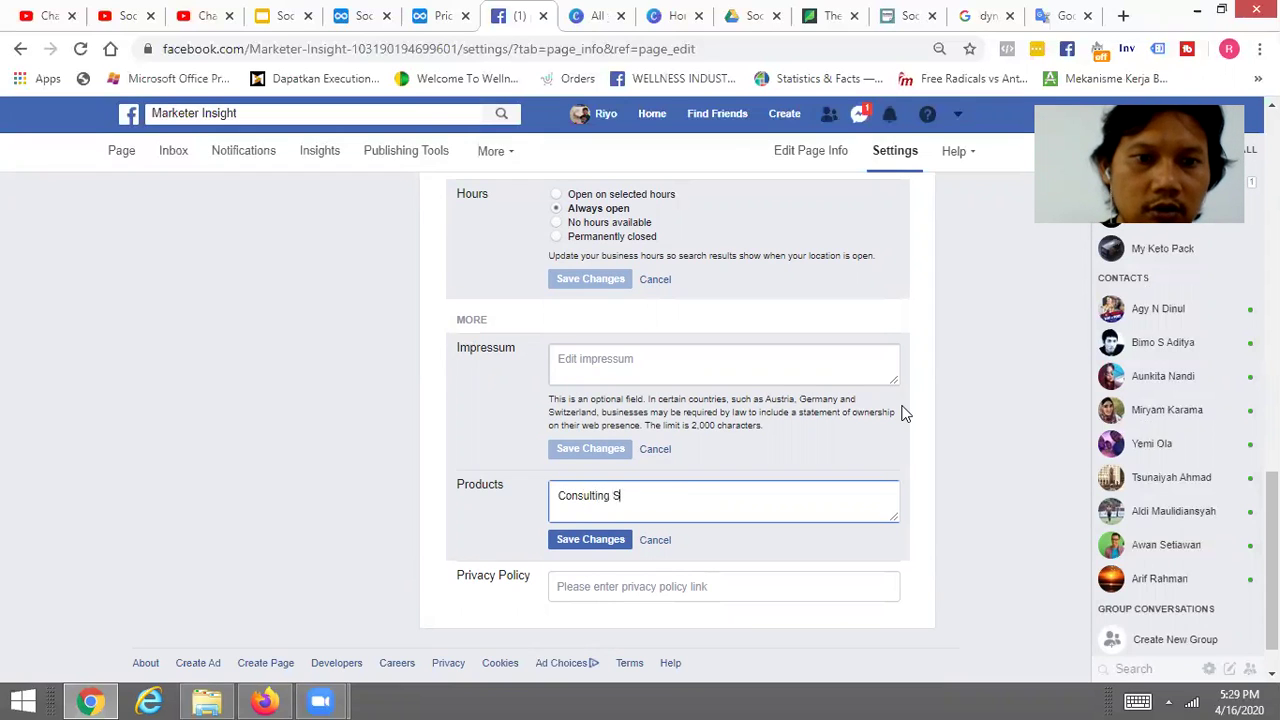
text(ervice)
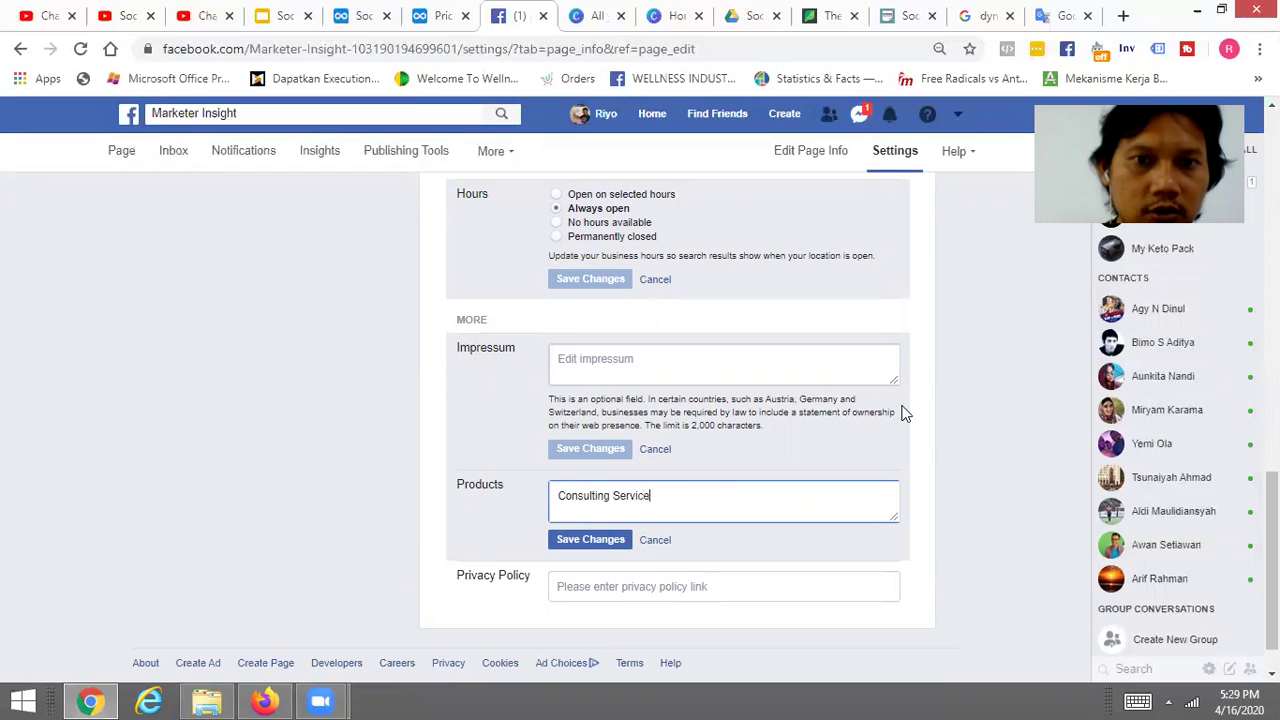
text( &)
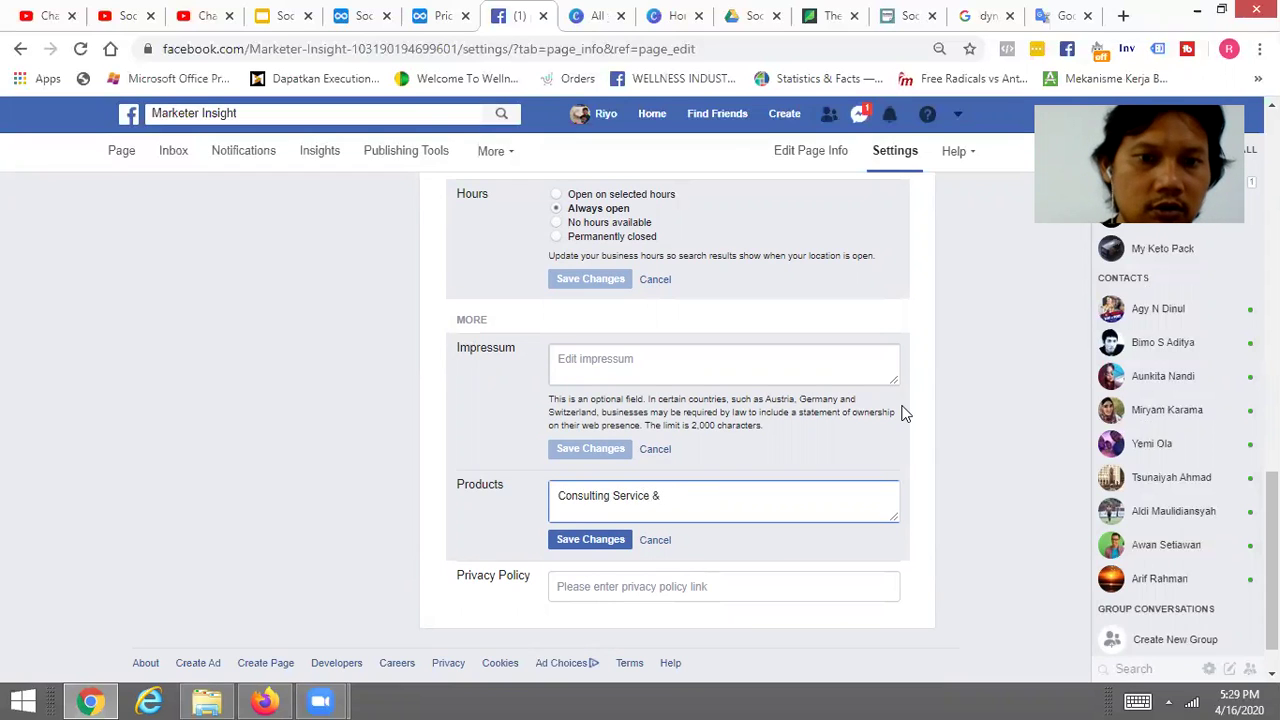
text( Training)
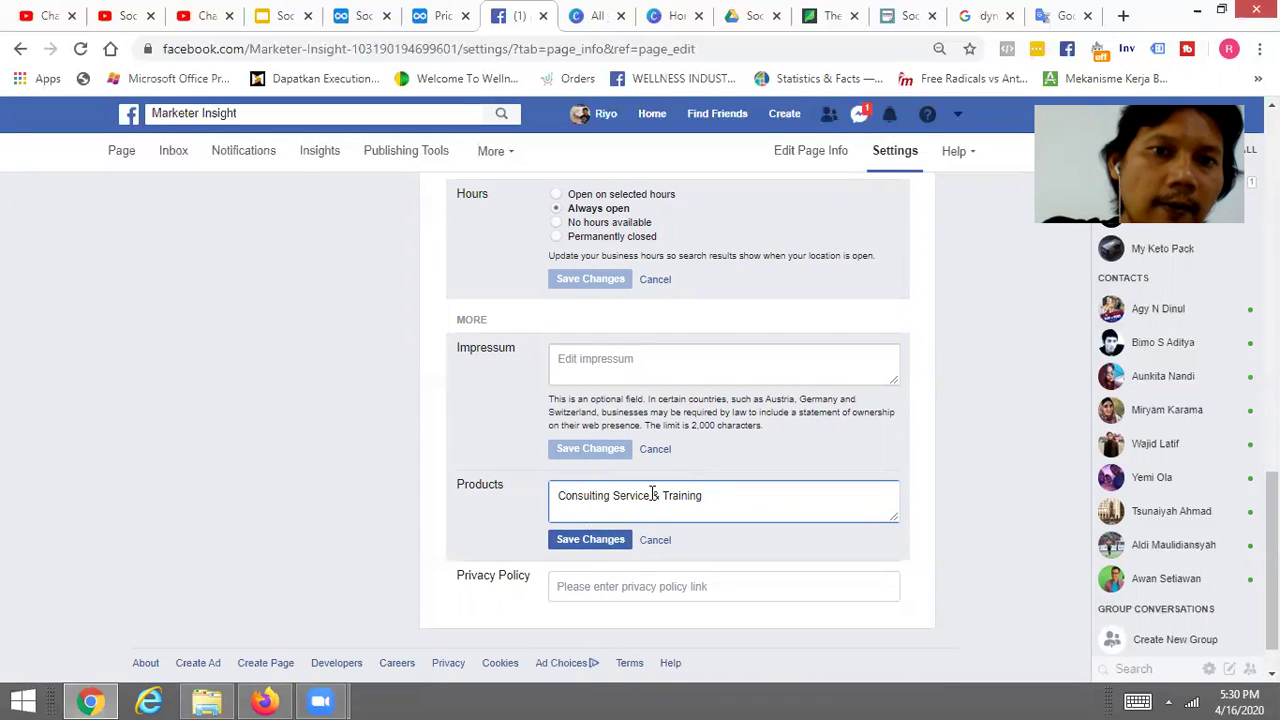
Save the Products entry and open the Privacy Policy link field for editing
click(600, 538)
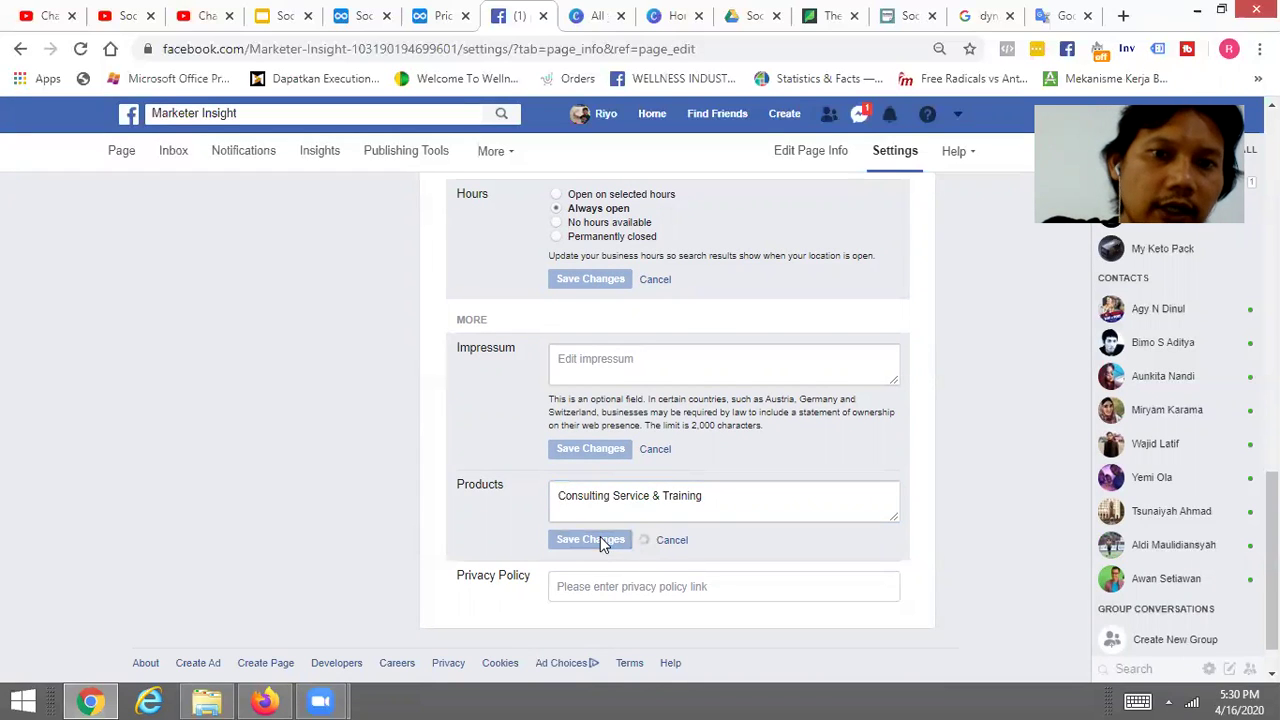
click(600, 558)
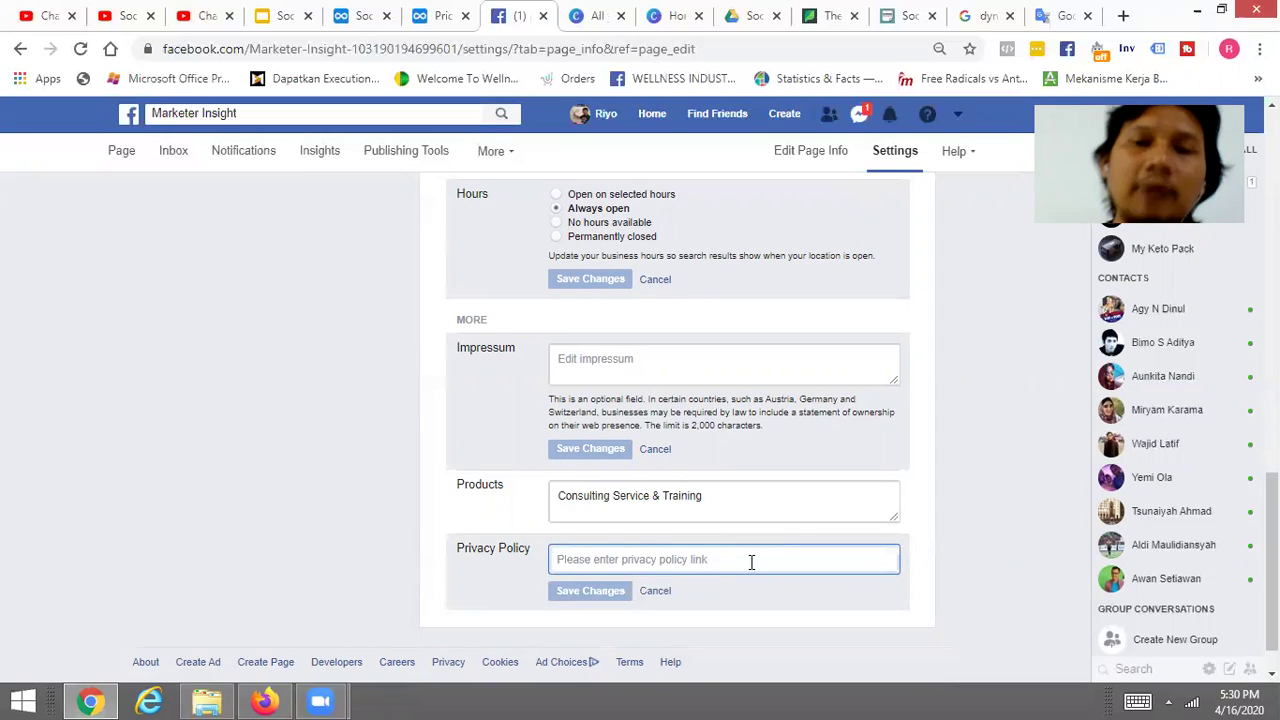
Open clickfunnels.com in a new browser tab, go to its privacy policy page and copy that page's address
click(1123, 15)
text(click)
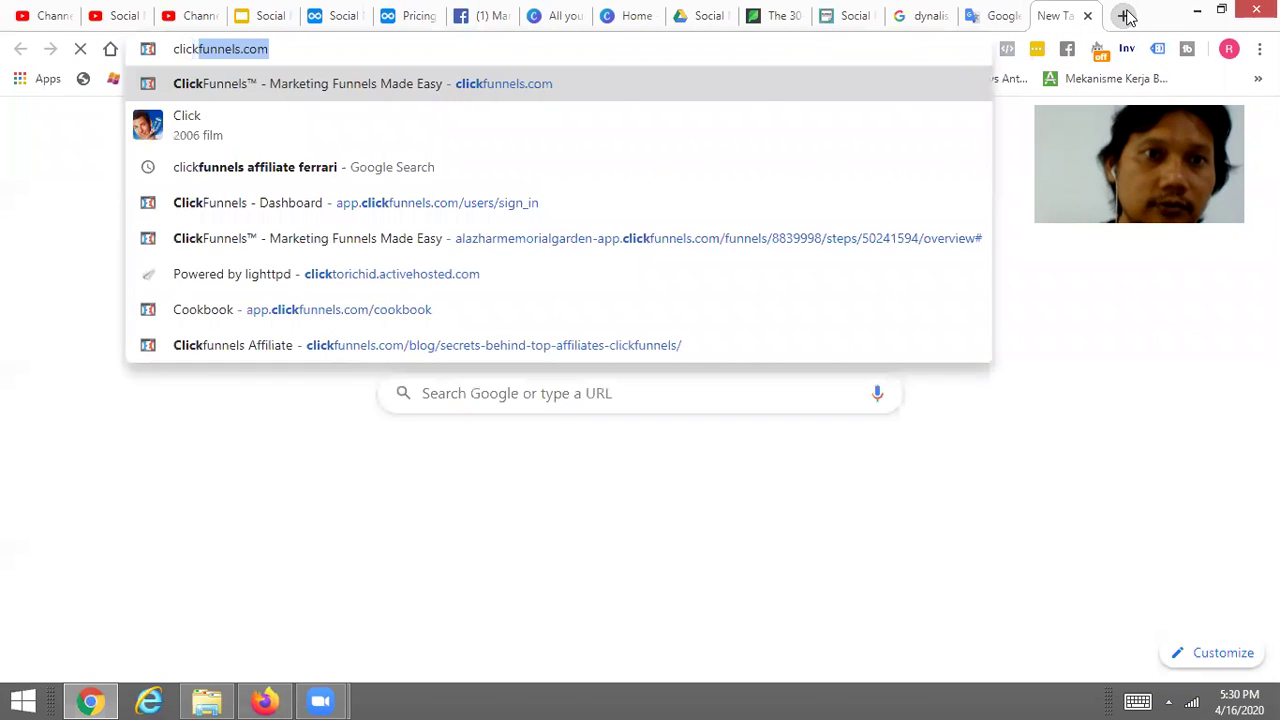
key(Return)
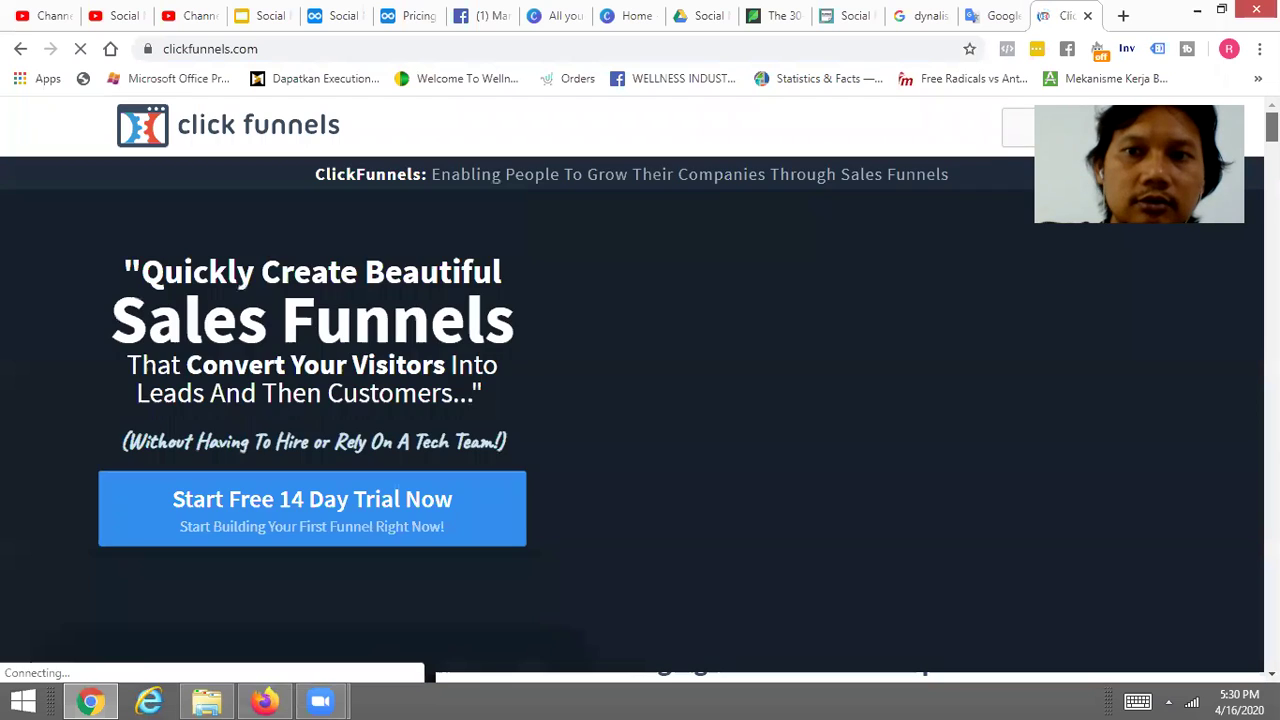
scroll(640, 390, down, 20)
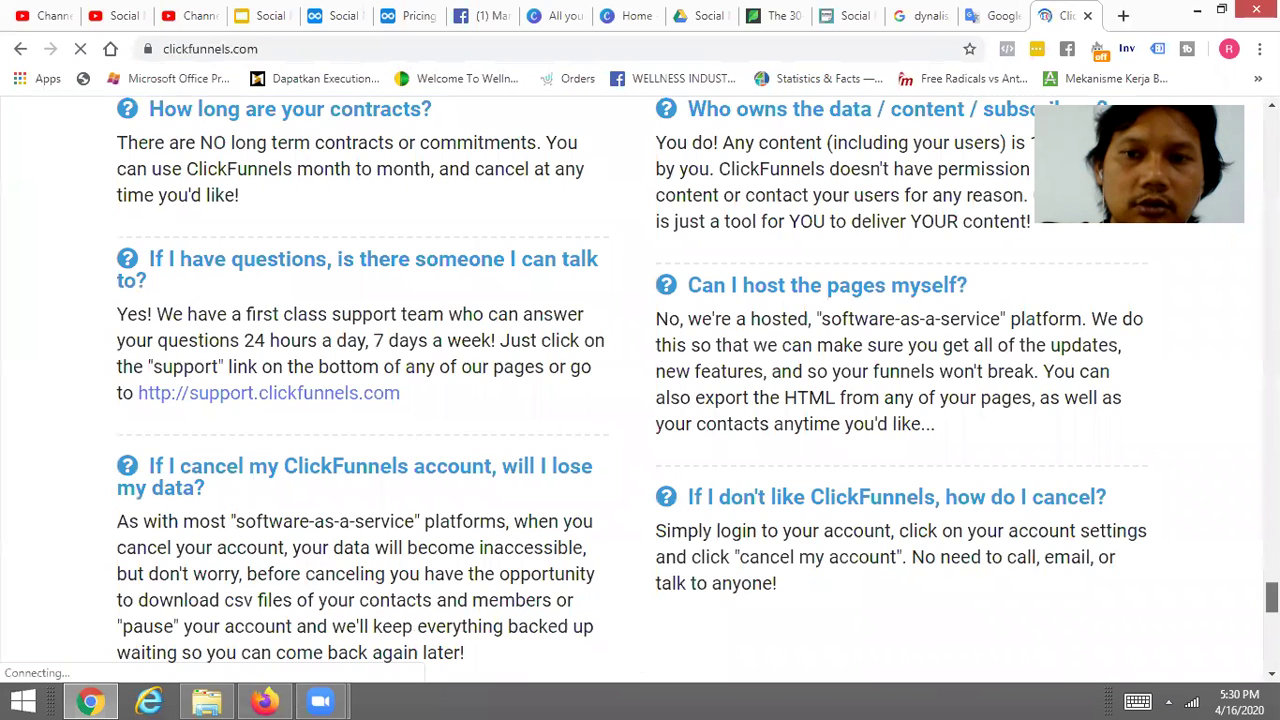
scroll(806, 581, down, 10)
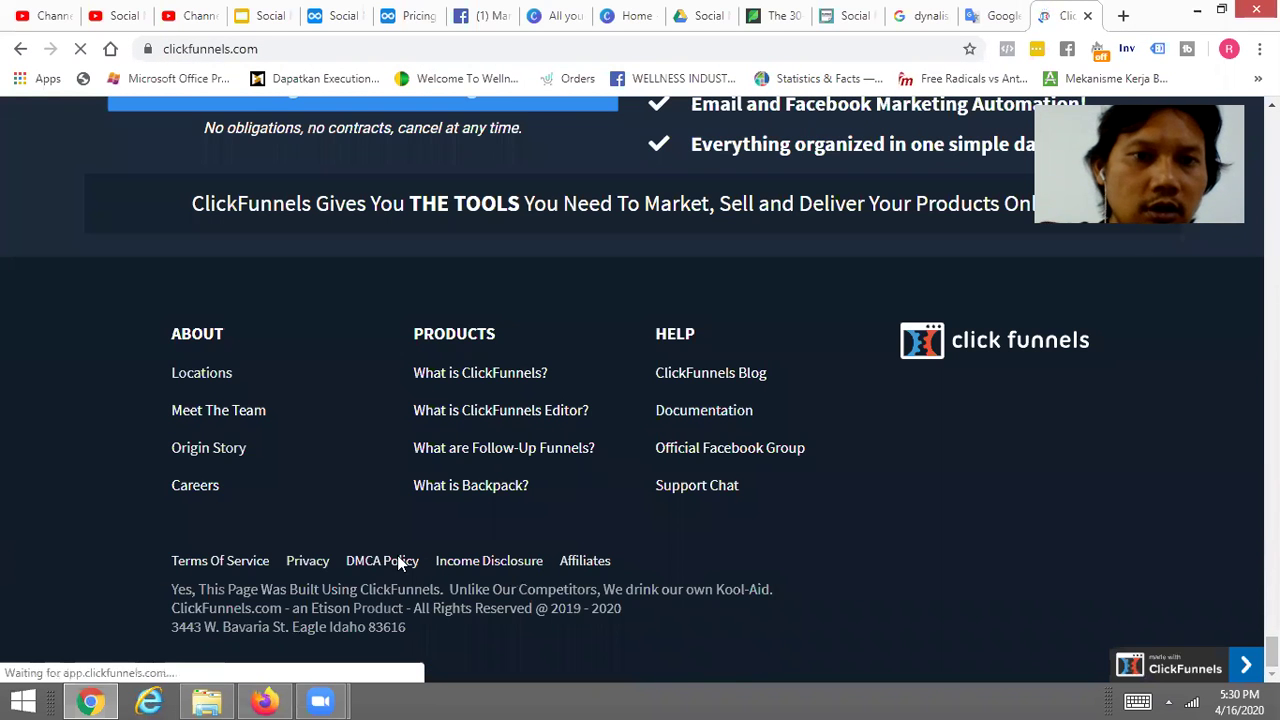
click(298, 562)
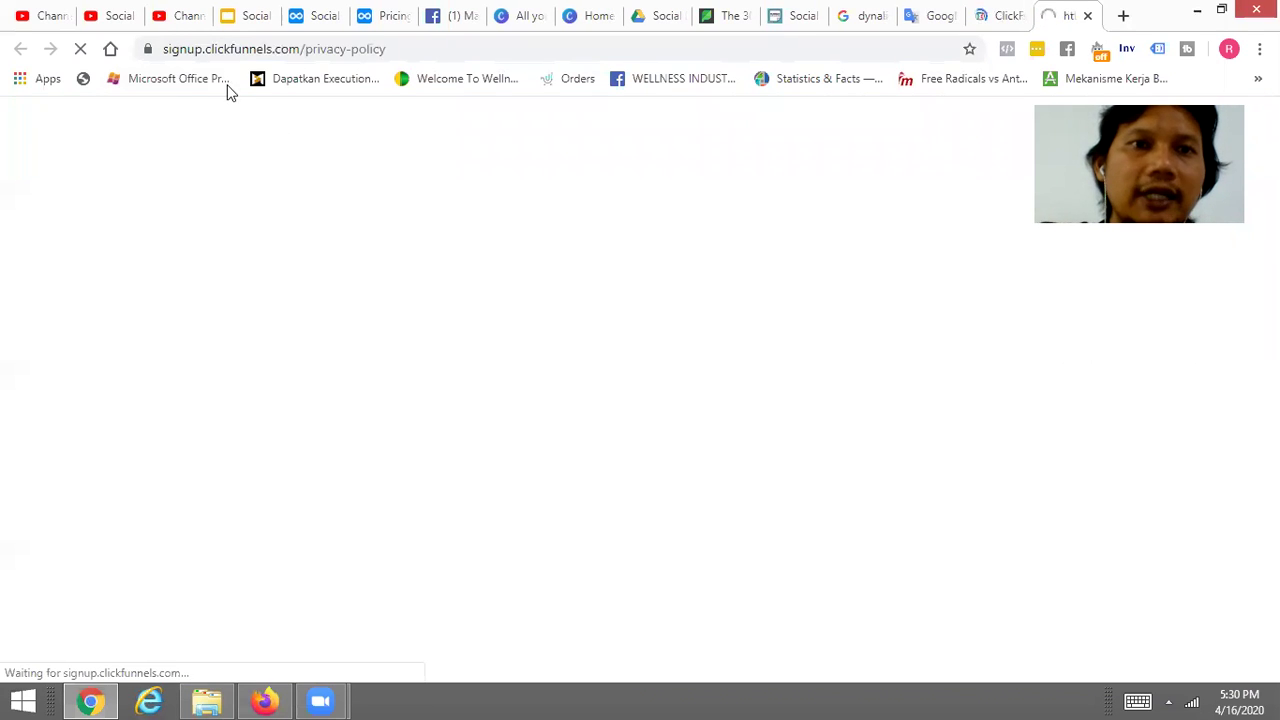
click(382, 49)
key(ctrl+c)
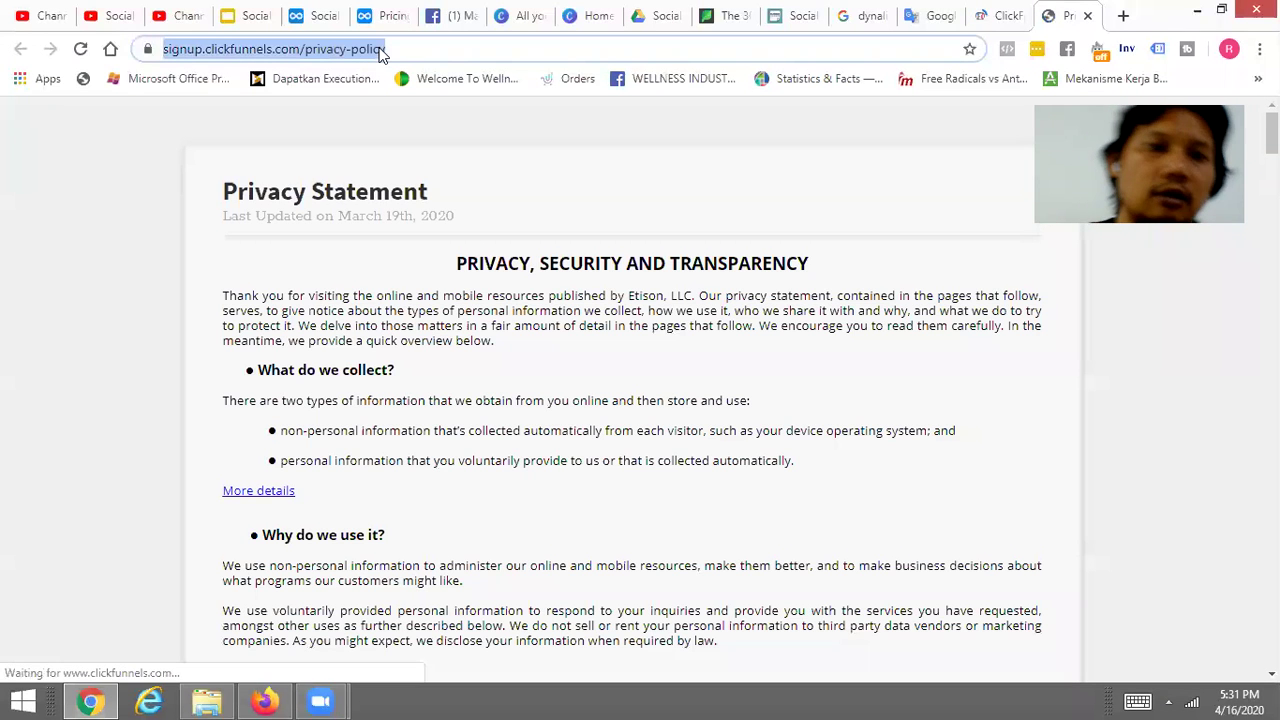
click(440, 17)
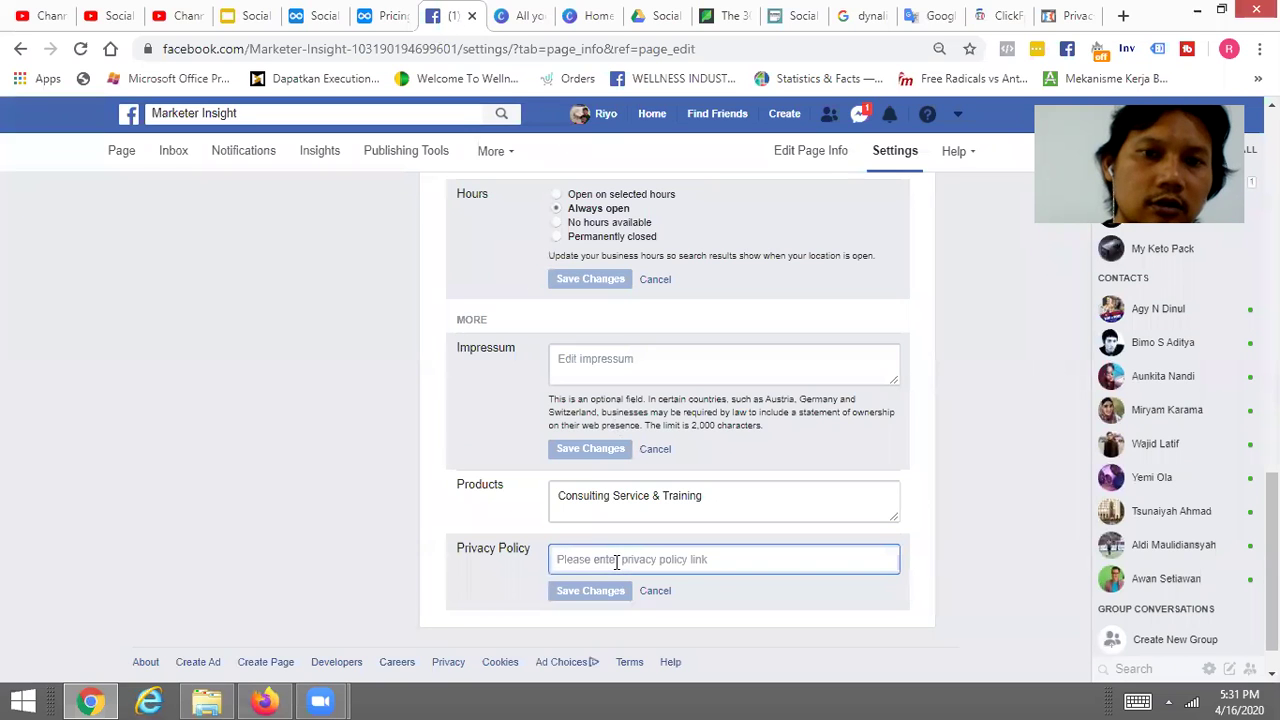
key(ctrl+v)
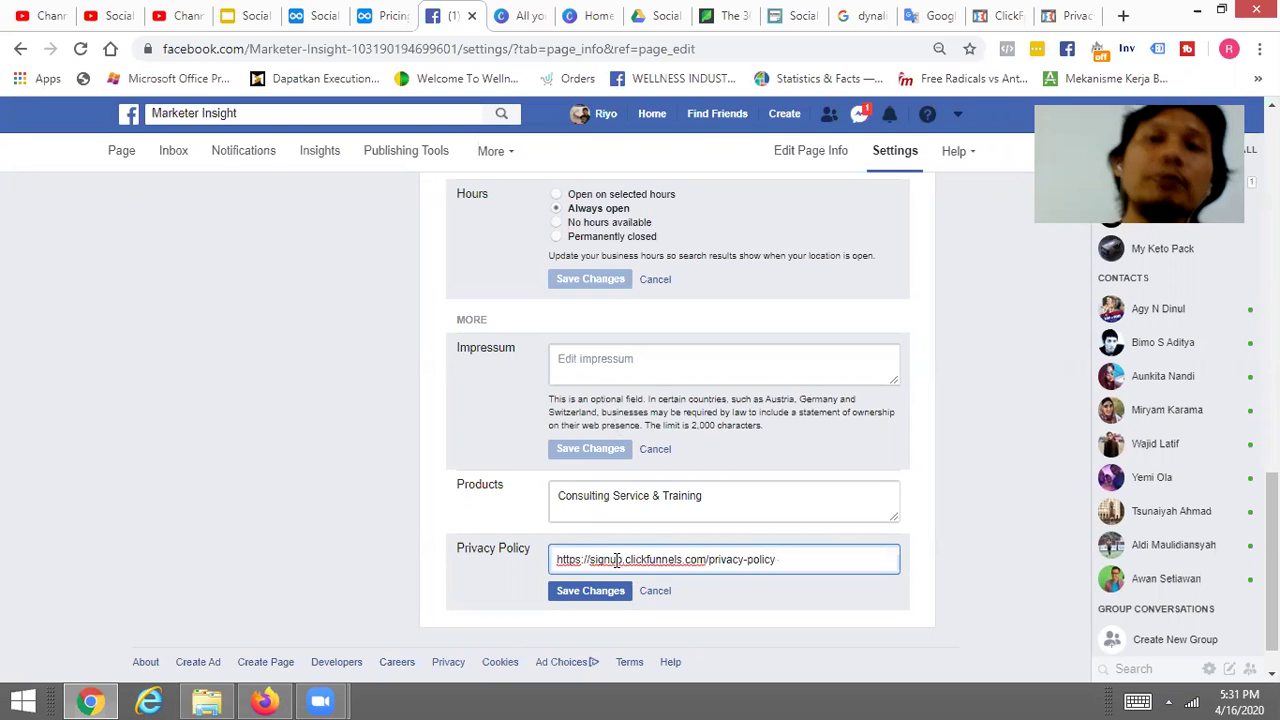
click(584, 591)
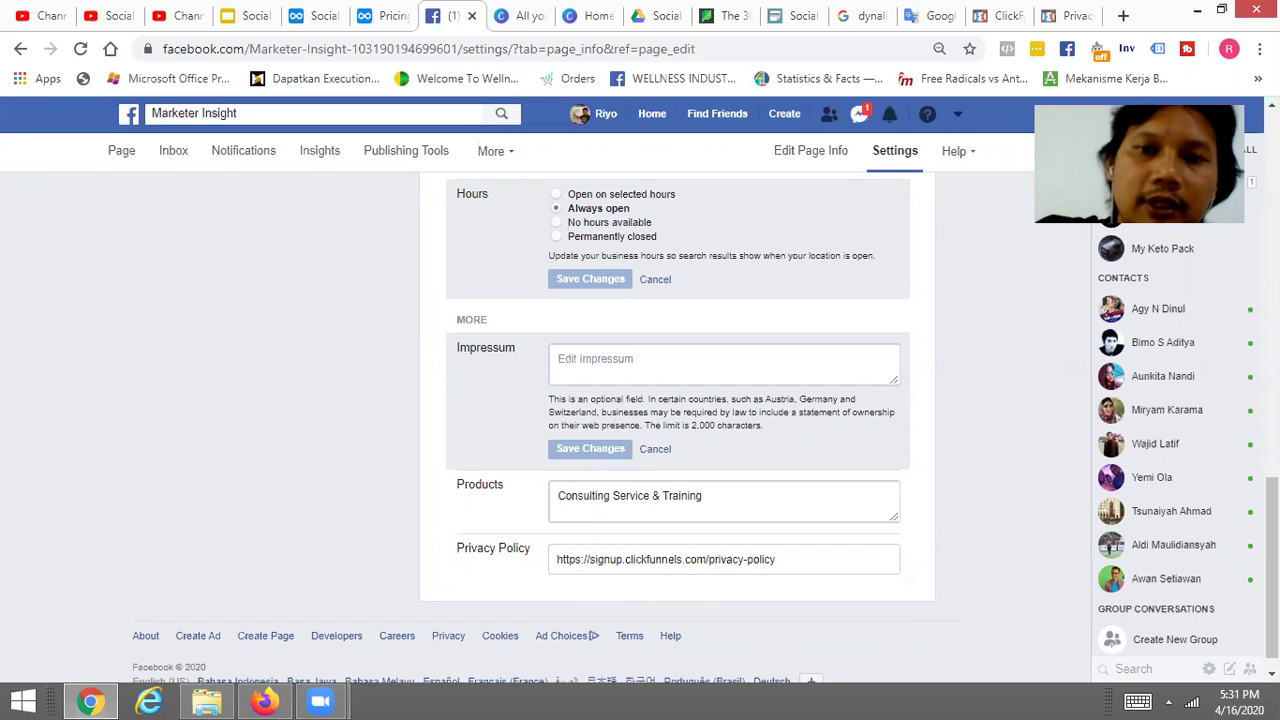
Look through the page's General settings and return to Page Info
drag(1272, 568, 1272, 204)
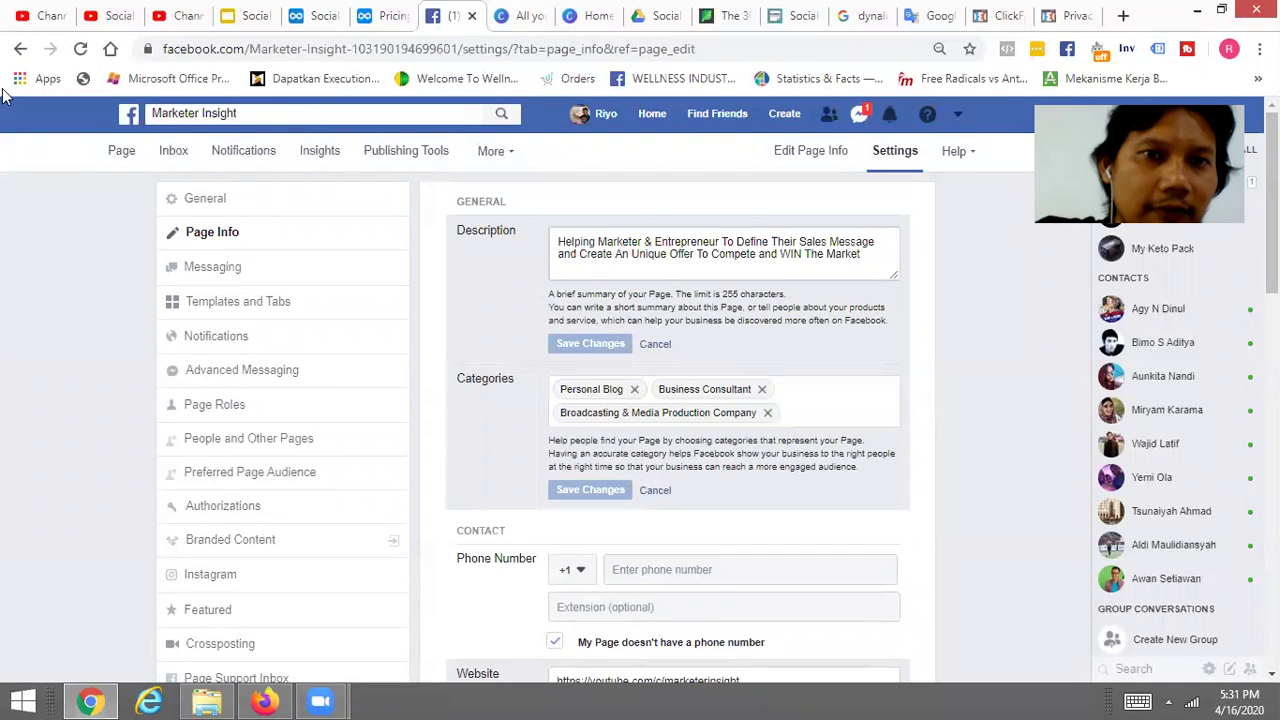
click(196, 204)
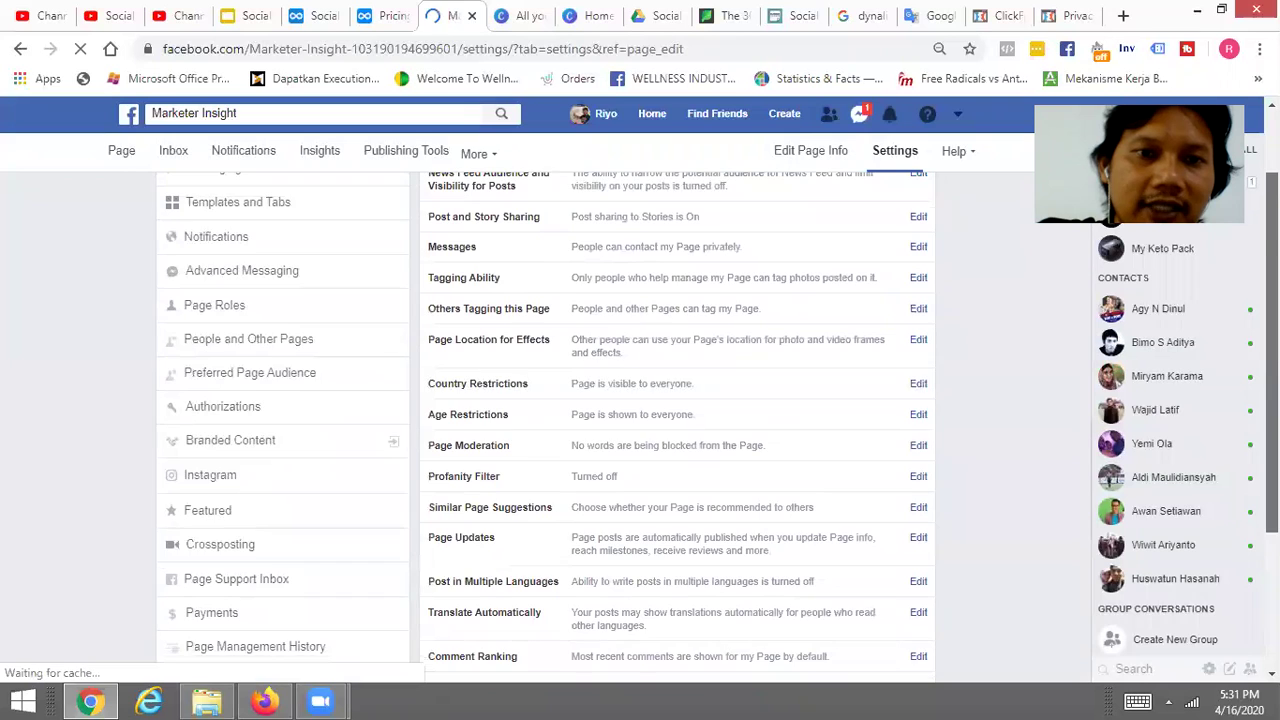
scroll(670, 420, down, 2)
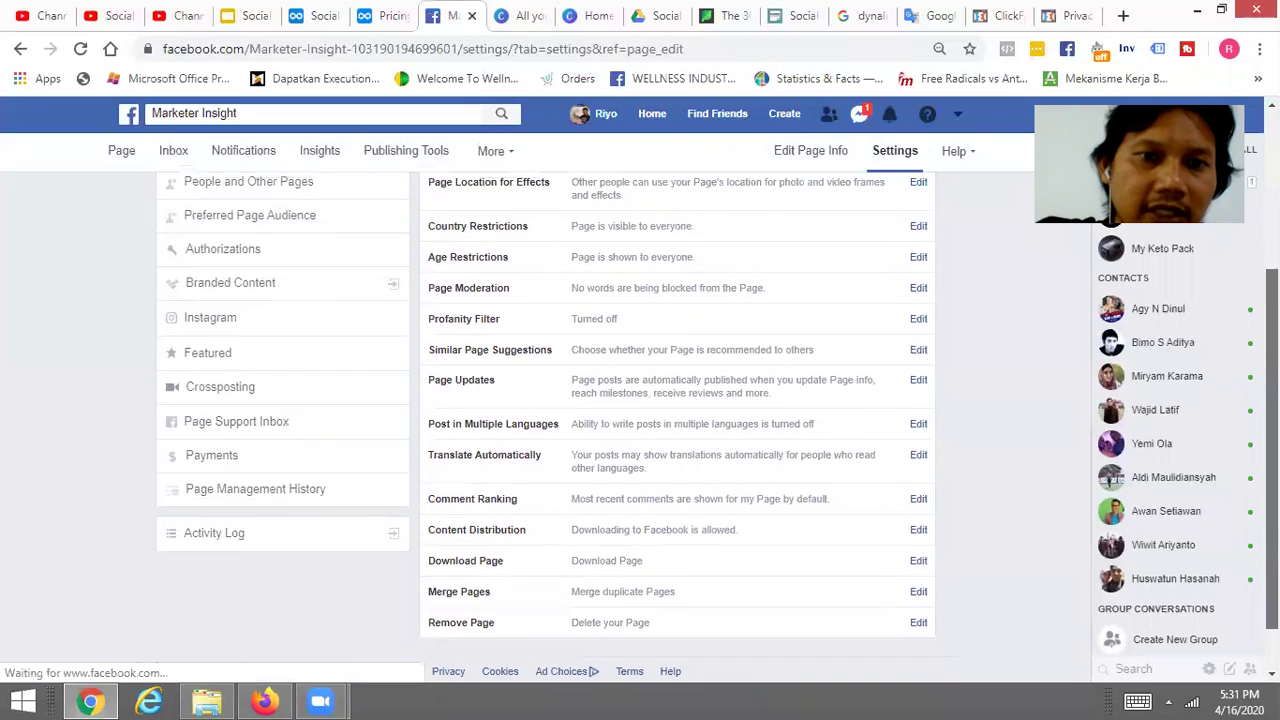
scroll(670, 420, up, 3)
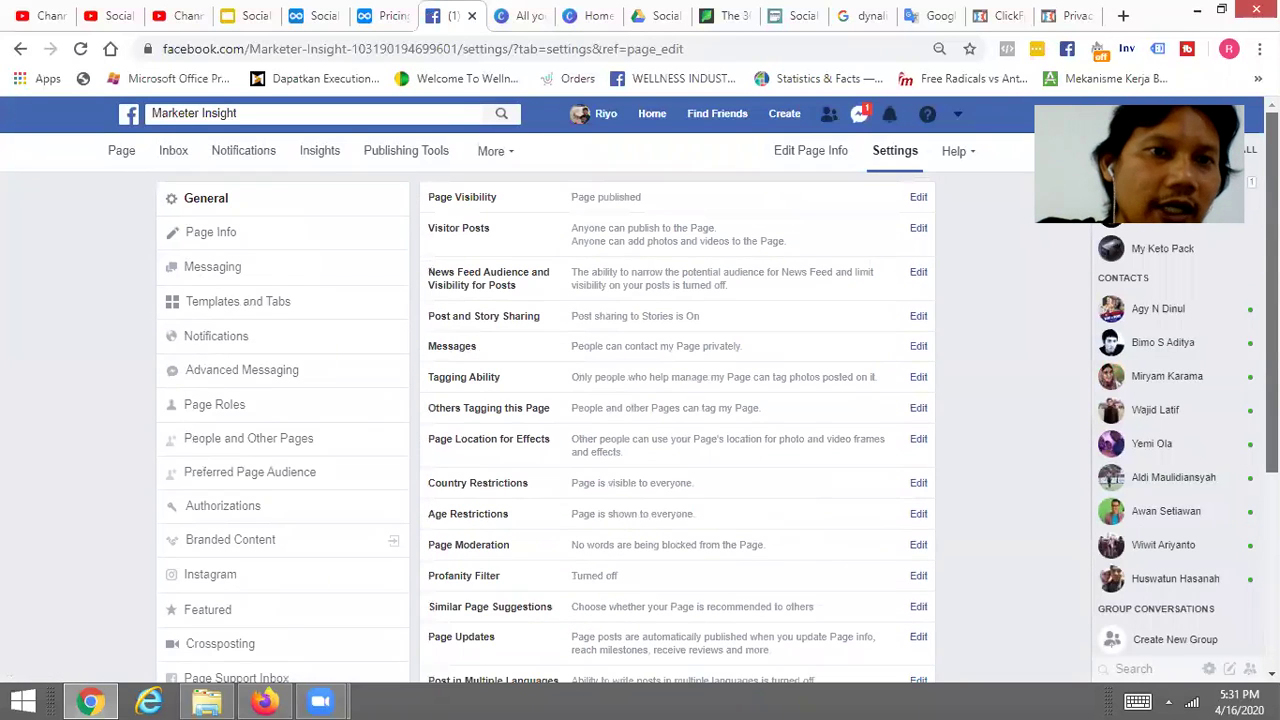
click(237, 240)
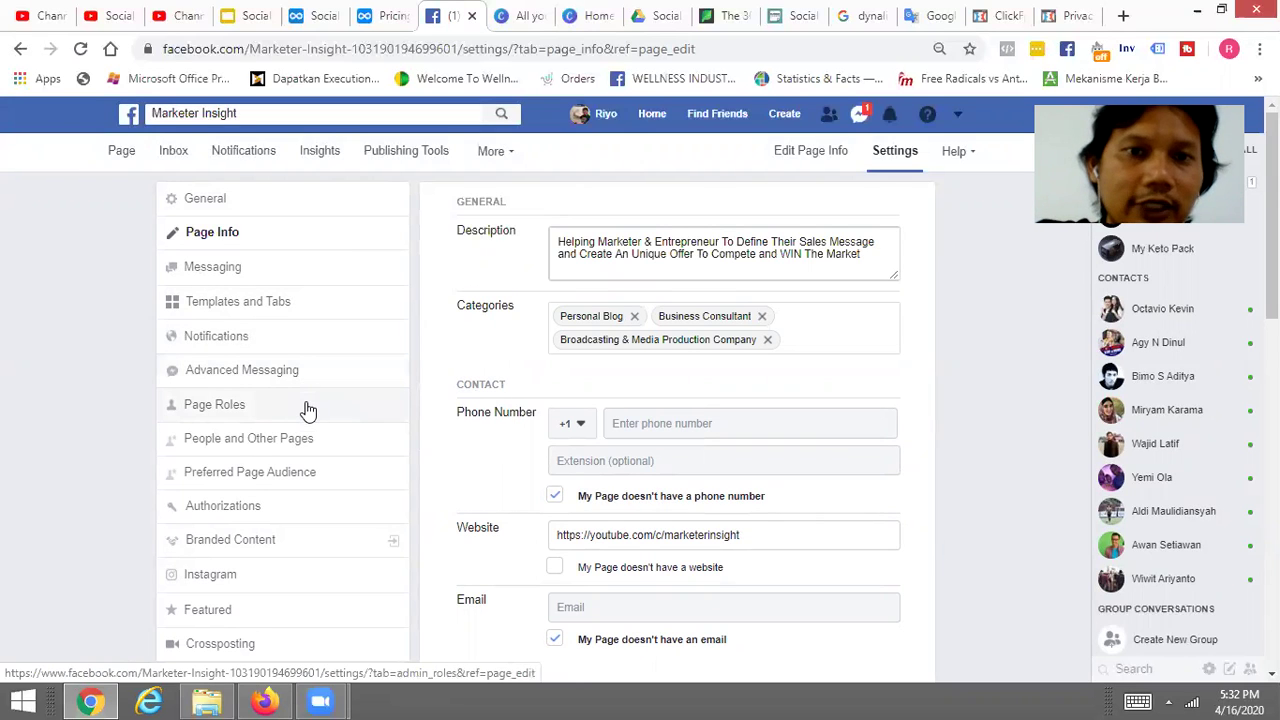
Go to the Templates and Tabs settings and open the current page template for editing
click(226, 311)
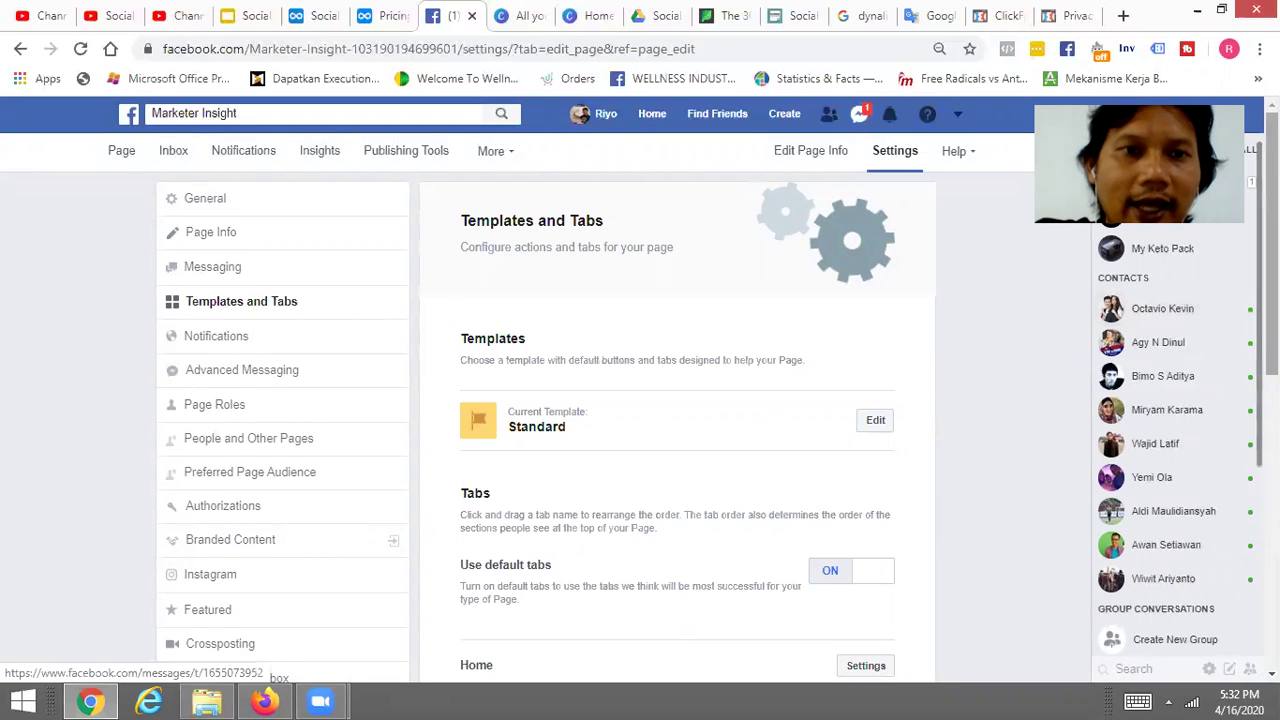
scroll(545, 428, down, 1)
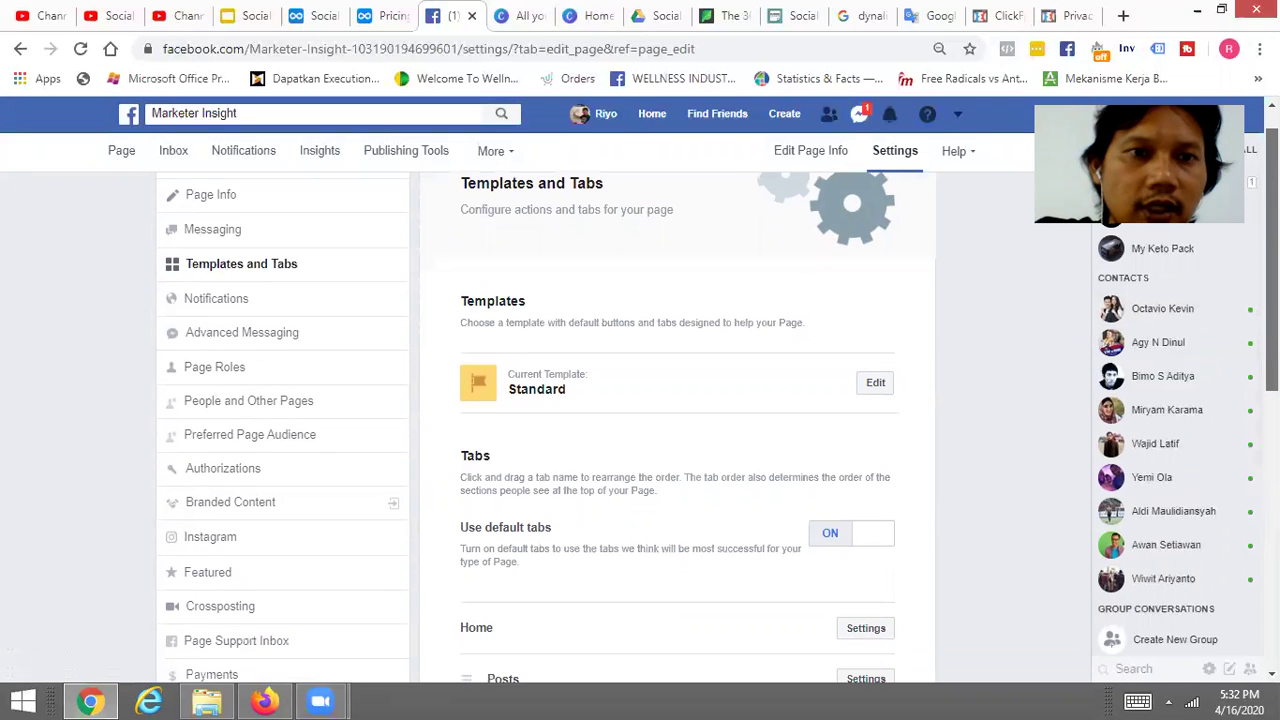
scroll(971, 362, down, 2)
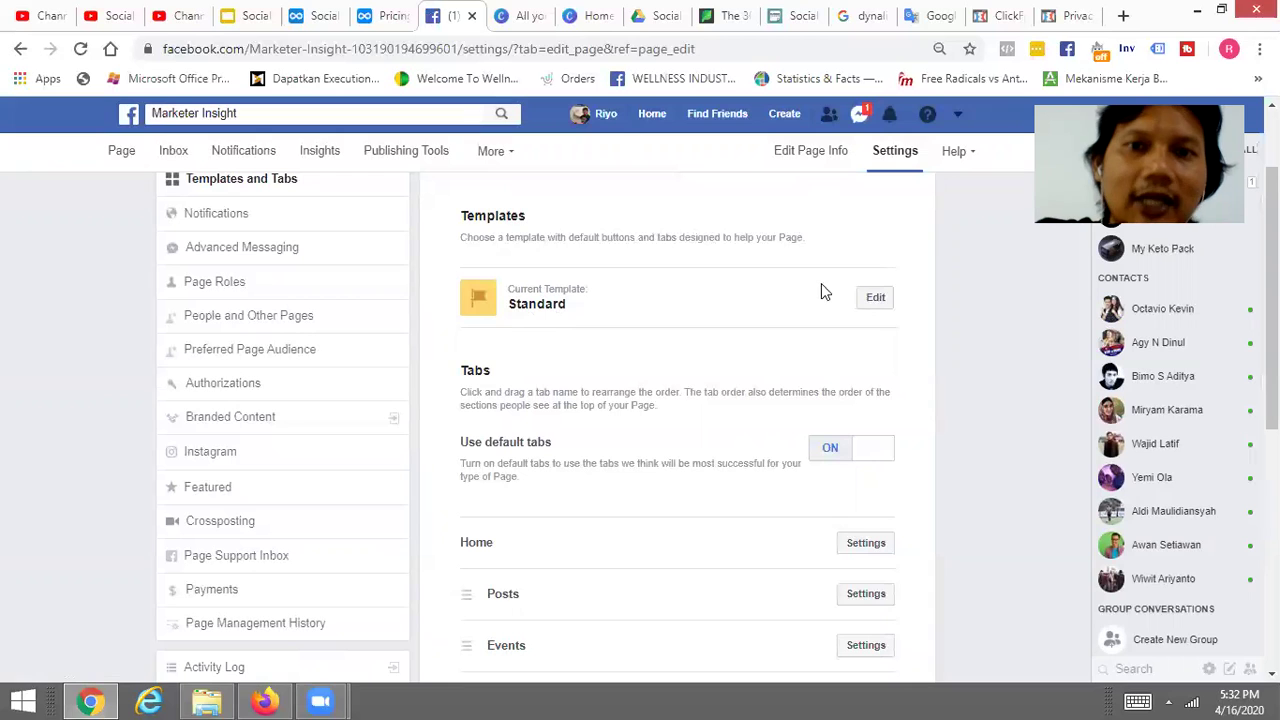
click(877, 299)
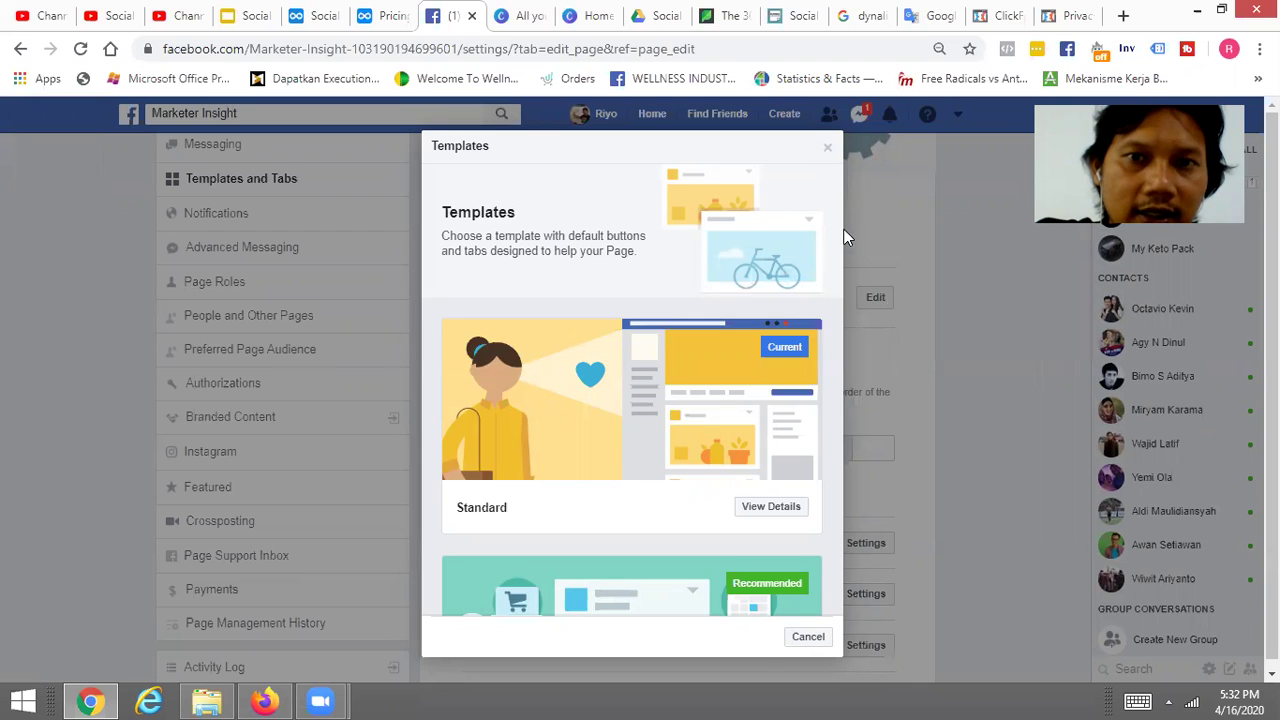
Examine the available page templates from Standard and Services through to Shopping and Video Page, and return to the start of the list
drag(834, 216, 840, 281)
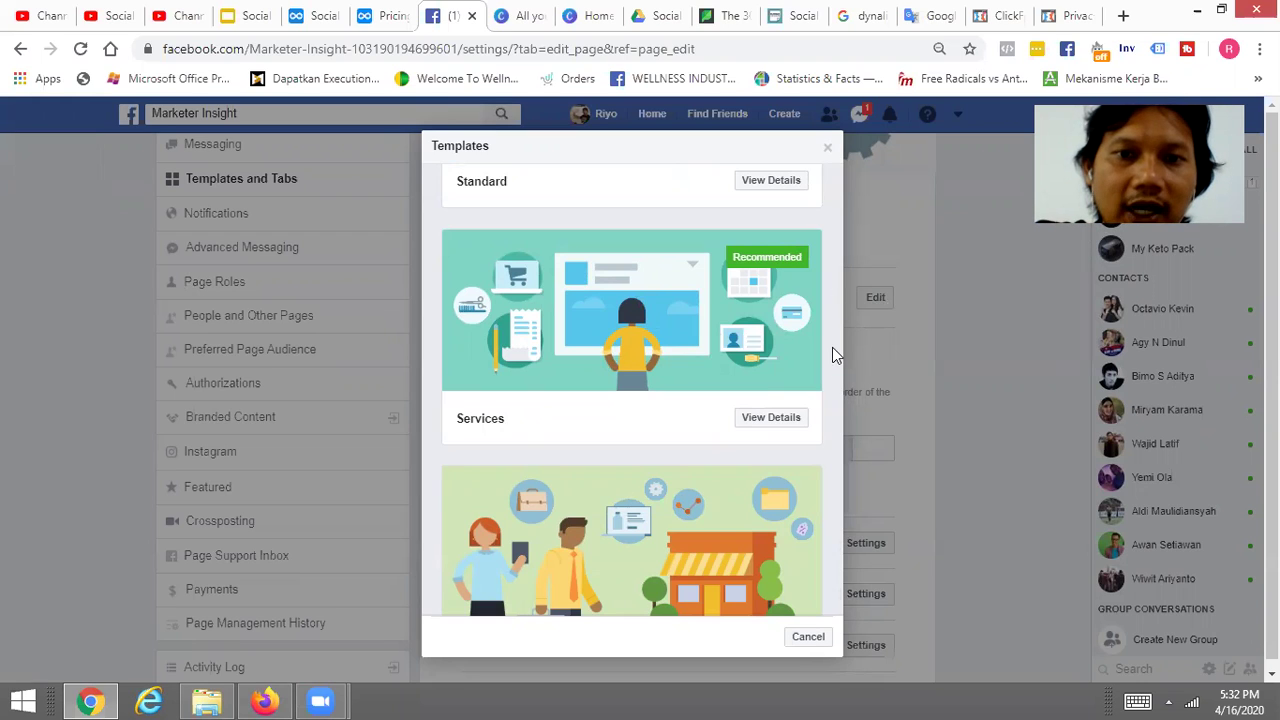
drag(826, 426, 703, 345)
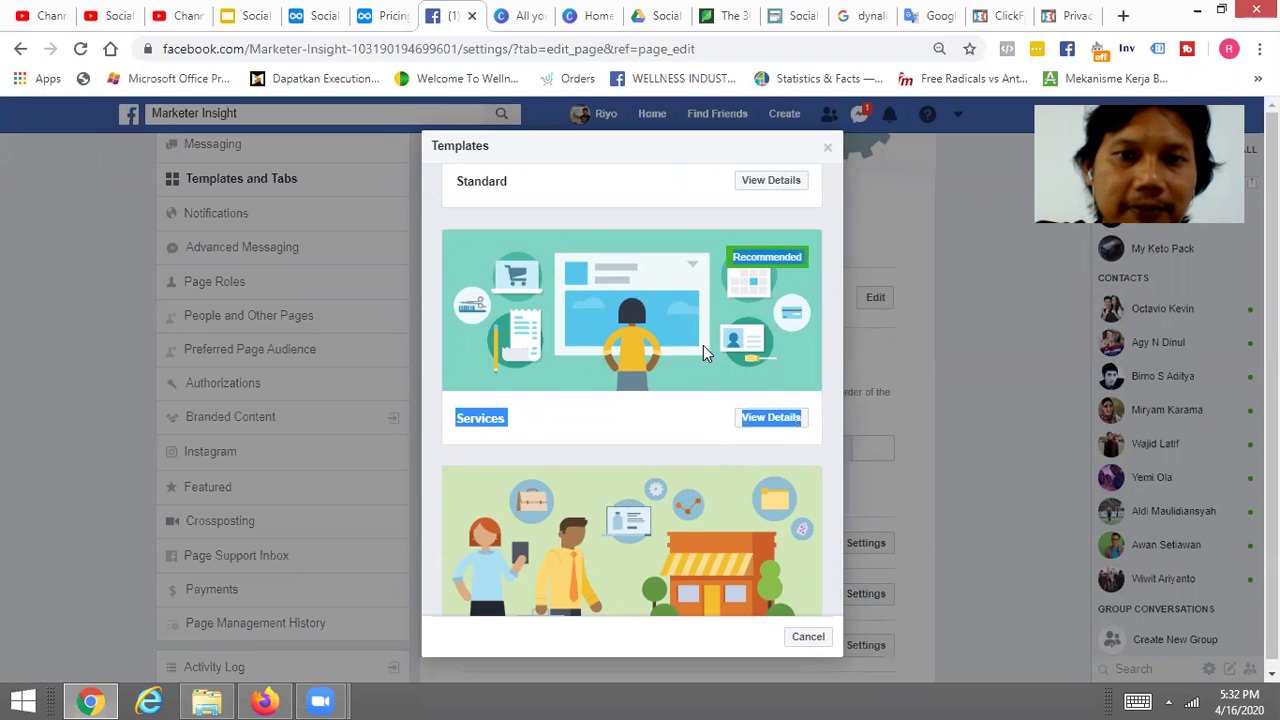
click(634, 414)
scroll(640, 414, down, 1)
scroll(638, 413, down, 4)
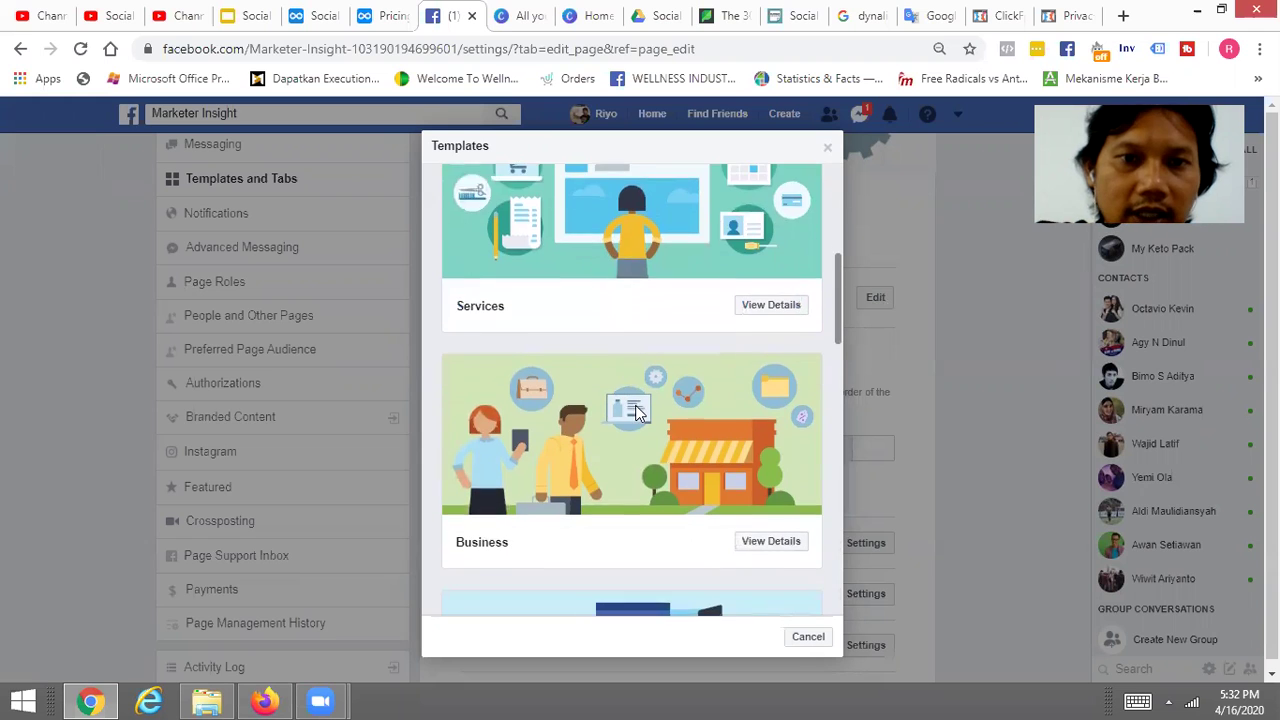
scroll(638, 413, down, 4)
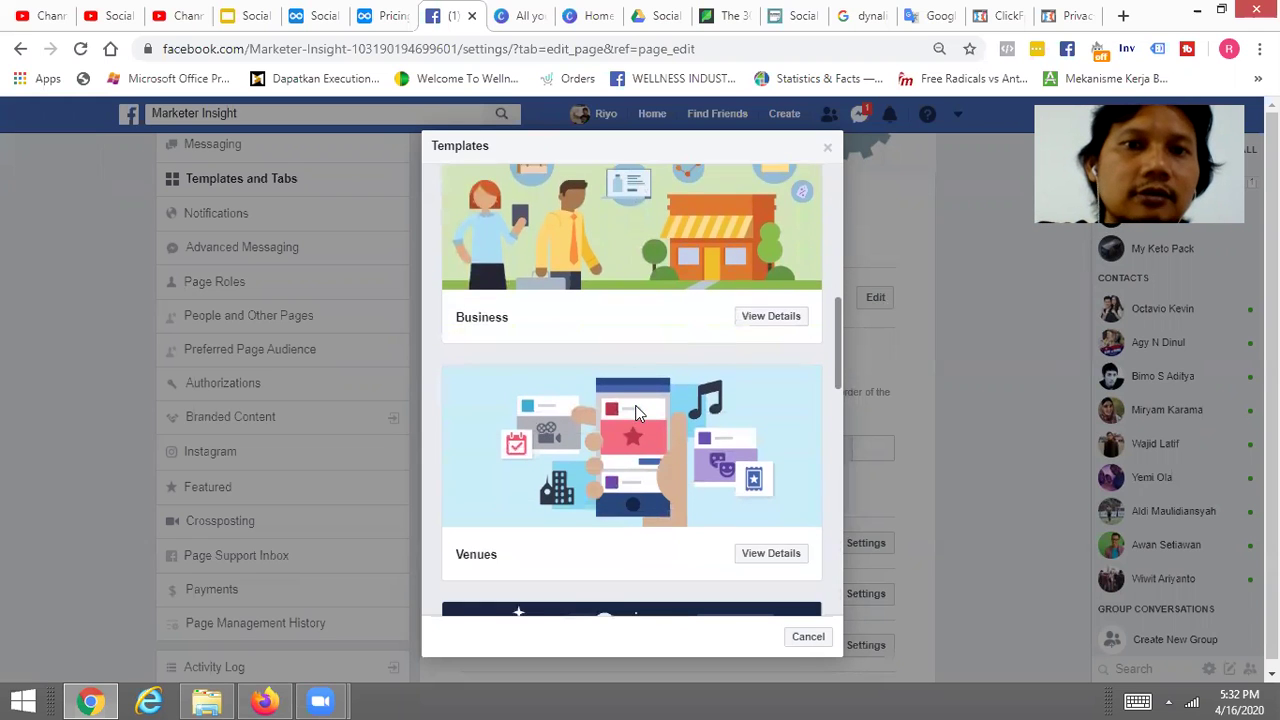
scroll(638, 413, down, 2)
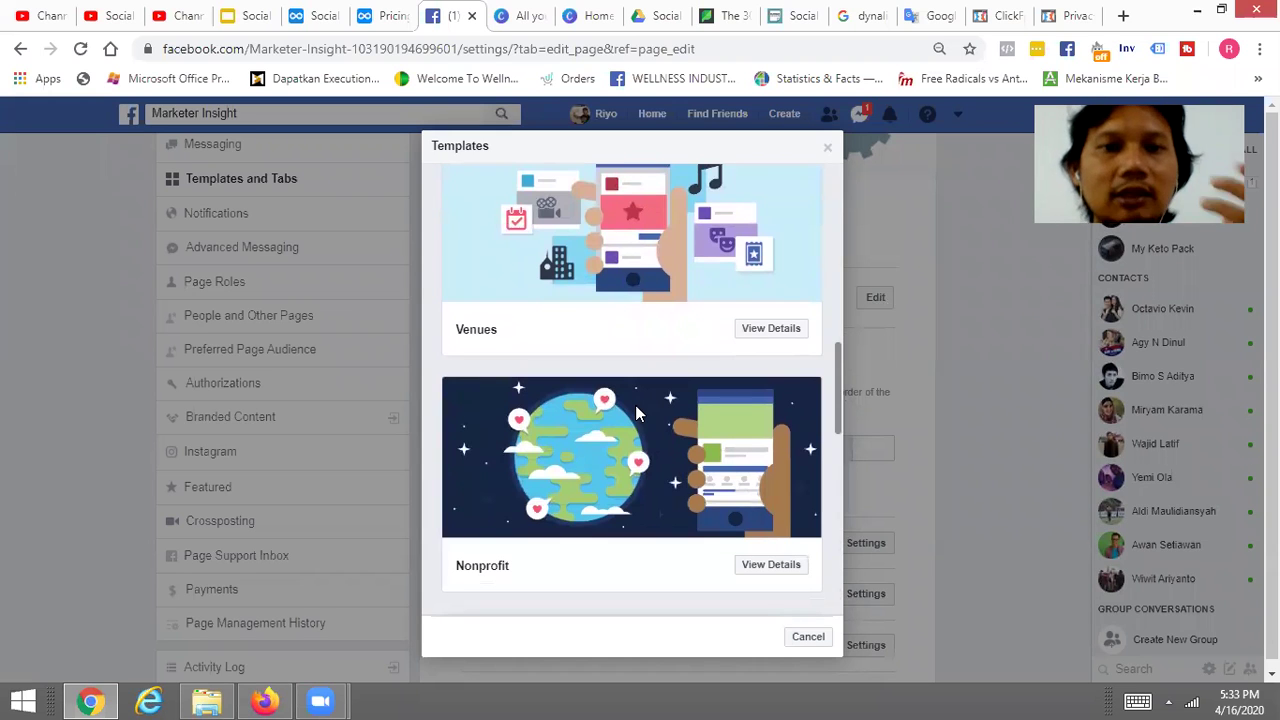
scroll(635, 405, down, 2)
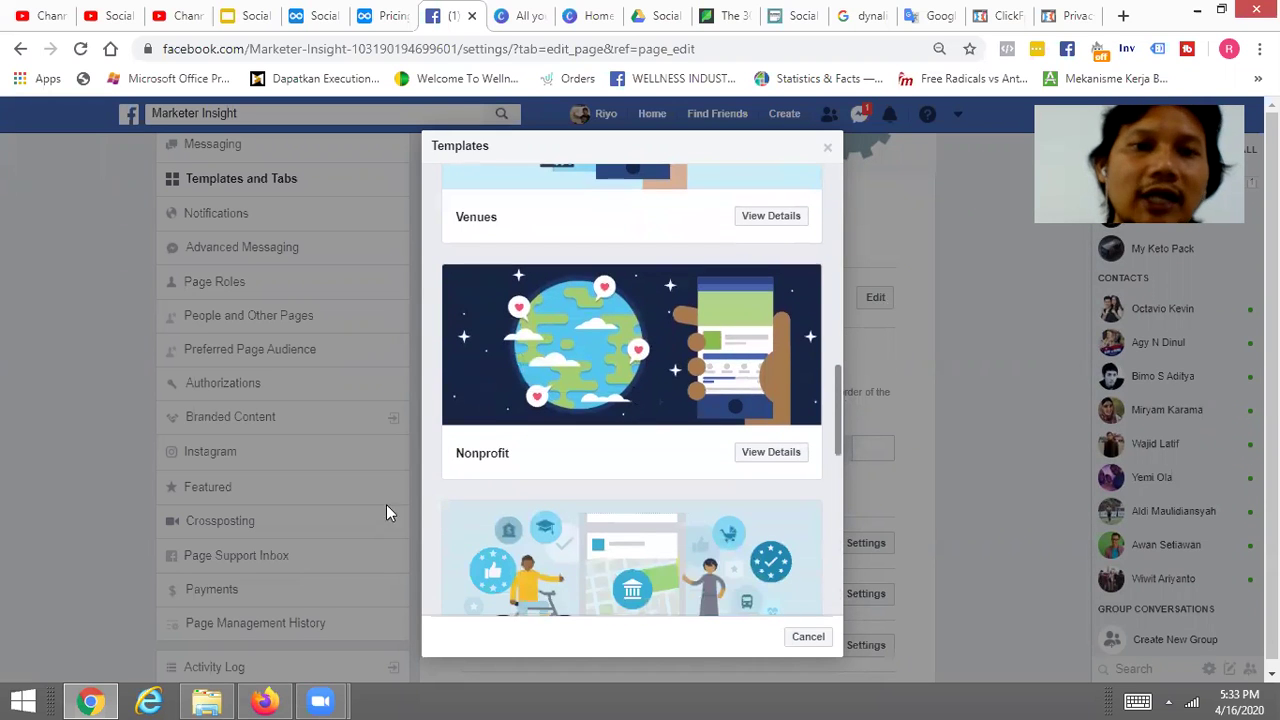
scroll(521, 467, down, 5)
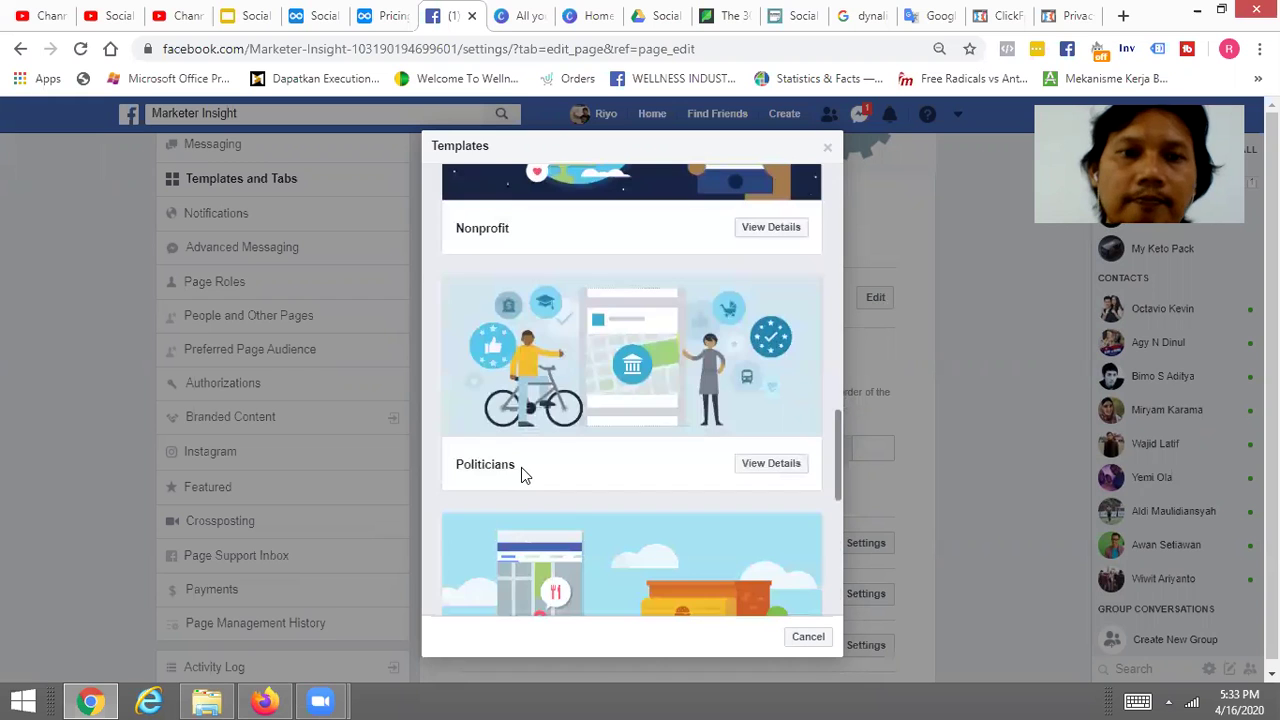
scroll(521, 475, down, 5)
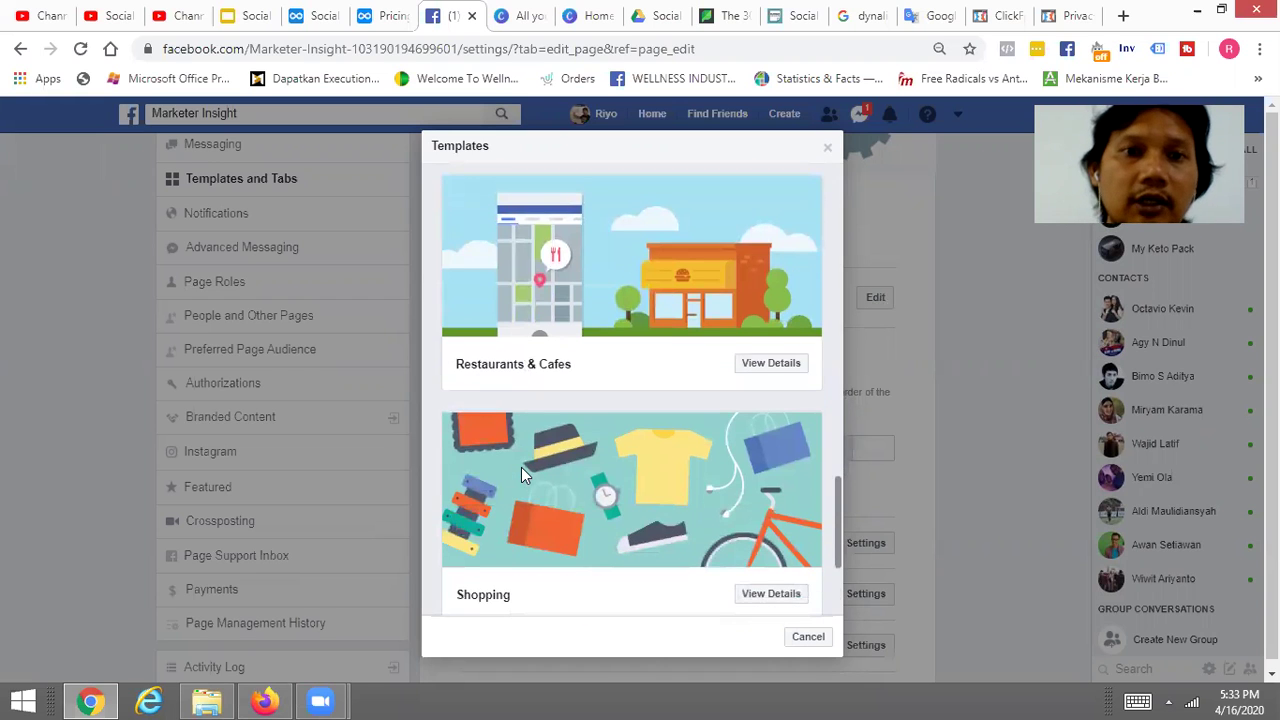
scroll(577, 368, down, 5)
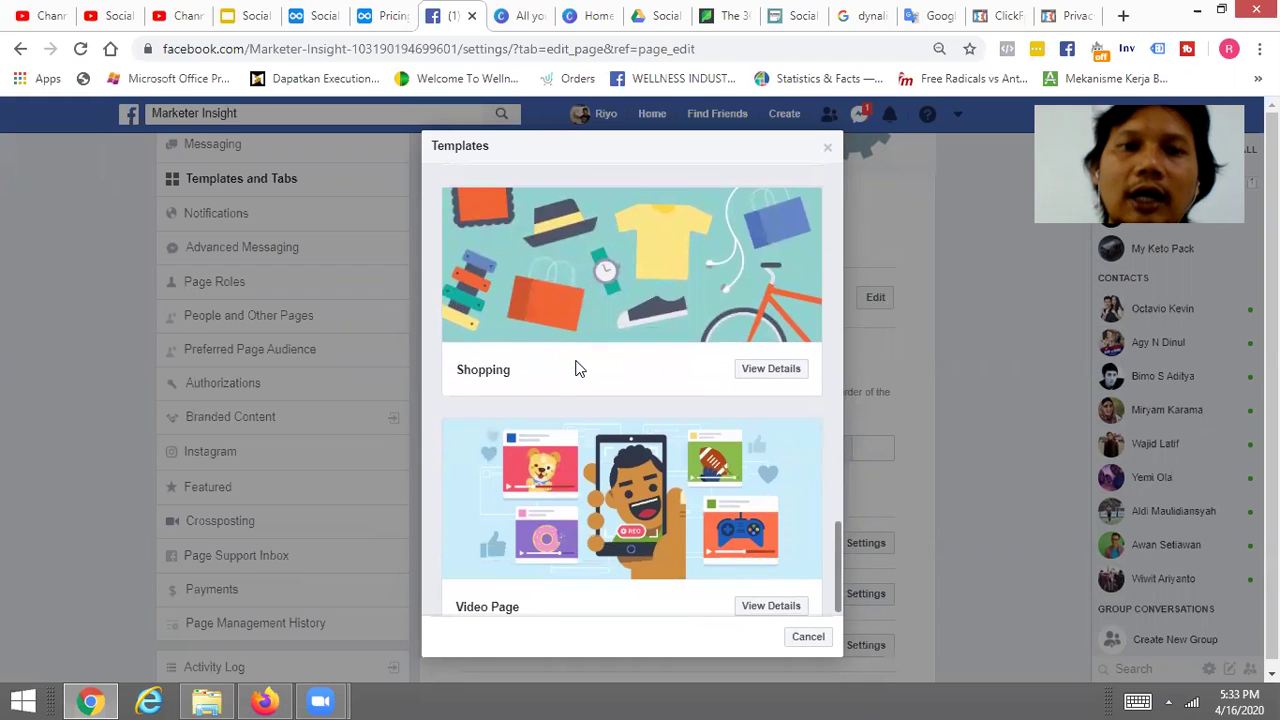
scroll(577, 368, down, 1)
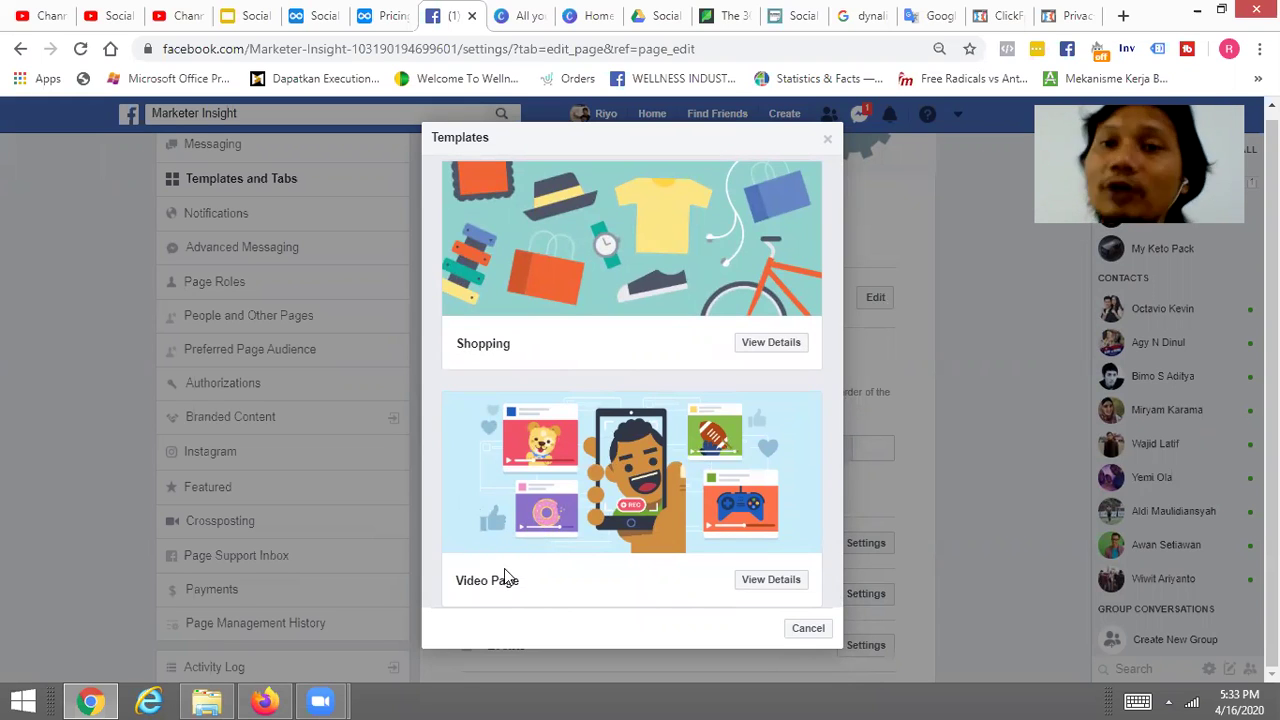
scroll(504, 568, up, 10)
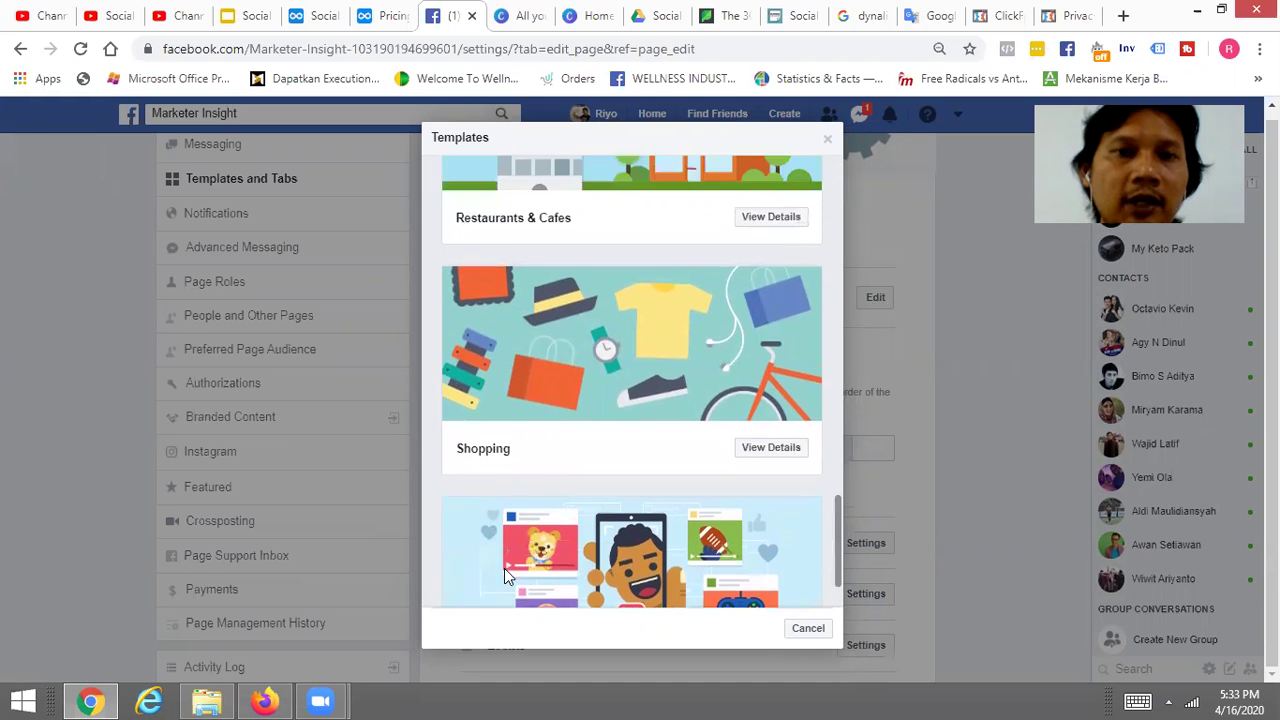
scroll(504, 568, up, 10)
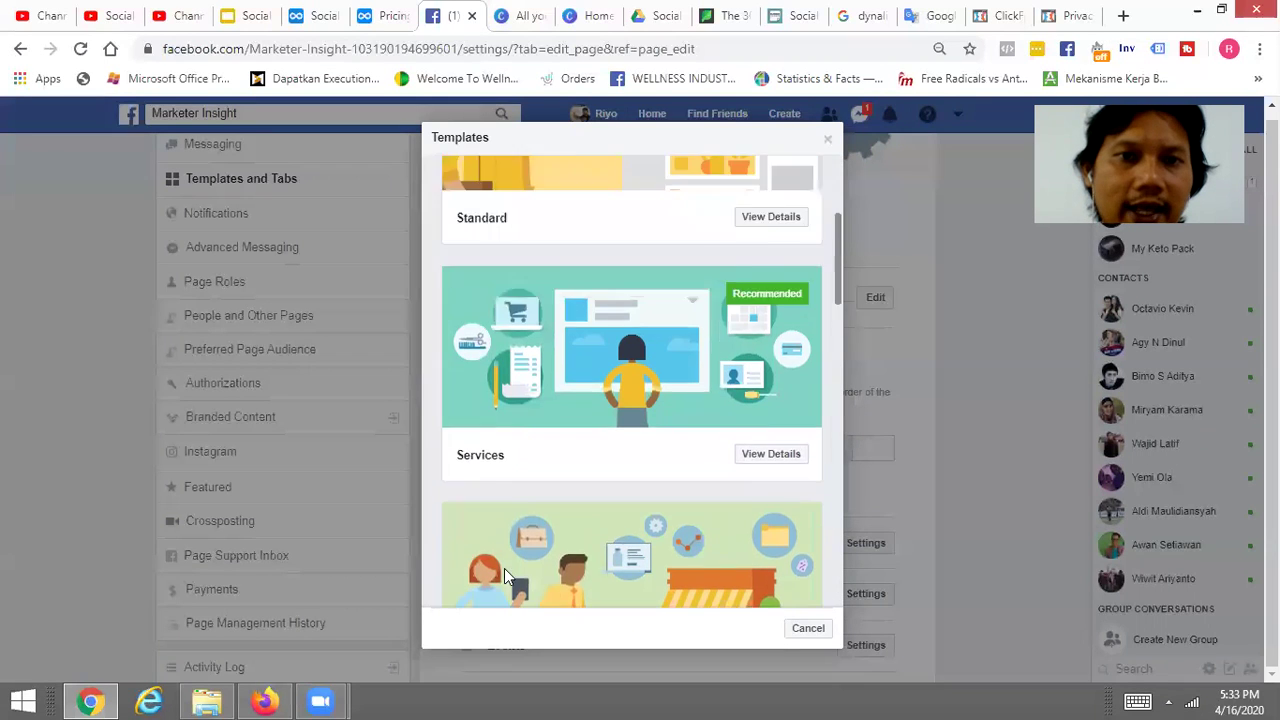
scroll(504, 568, down, 1)
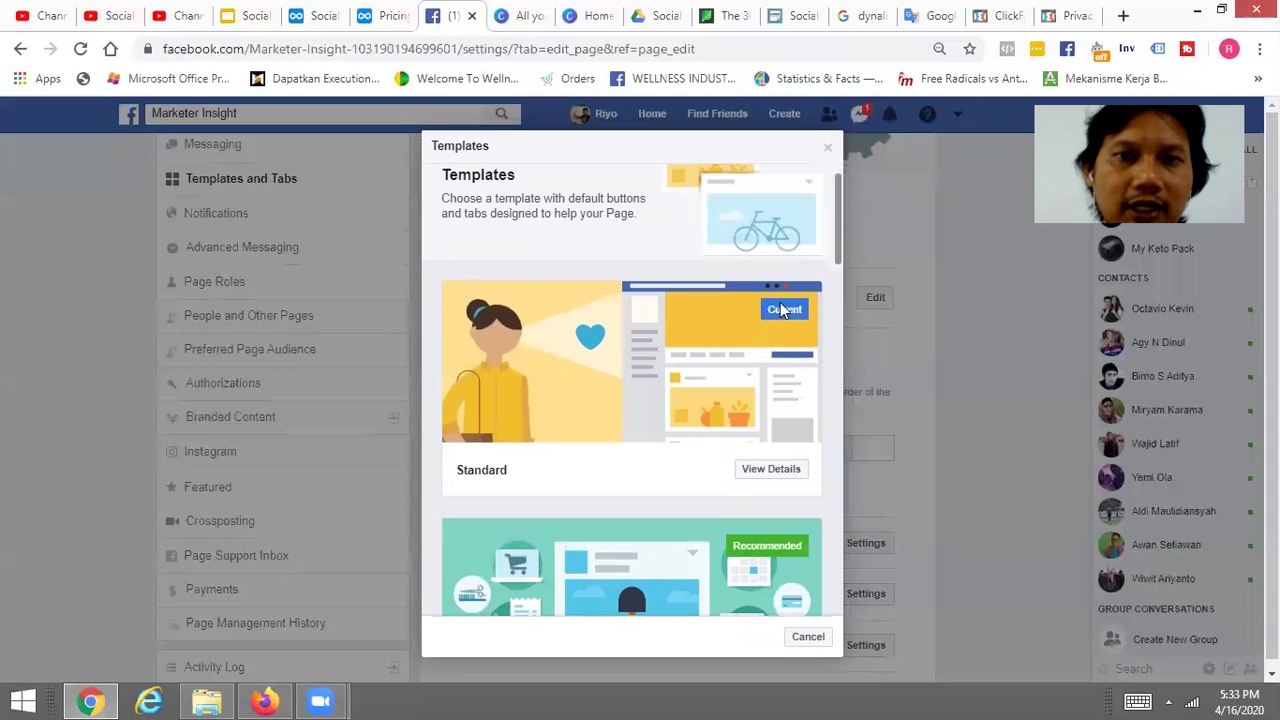
scroll(759, 296, down, 2)
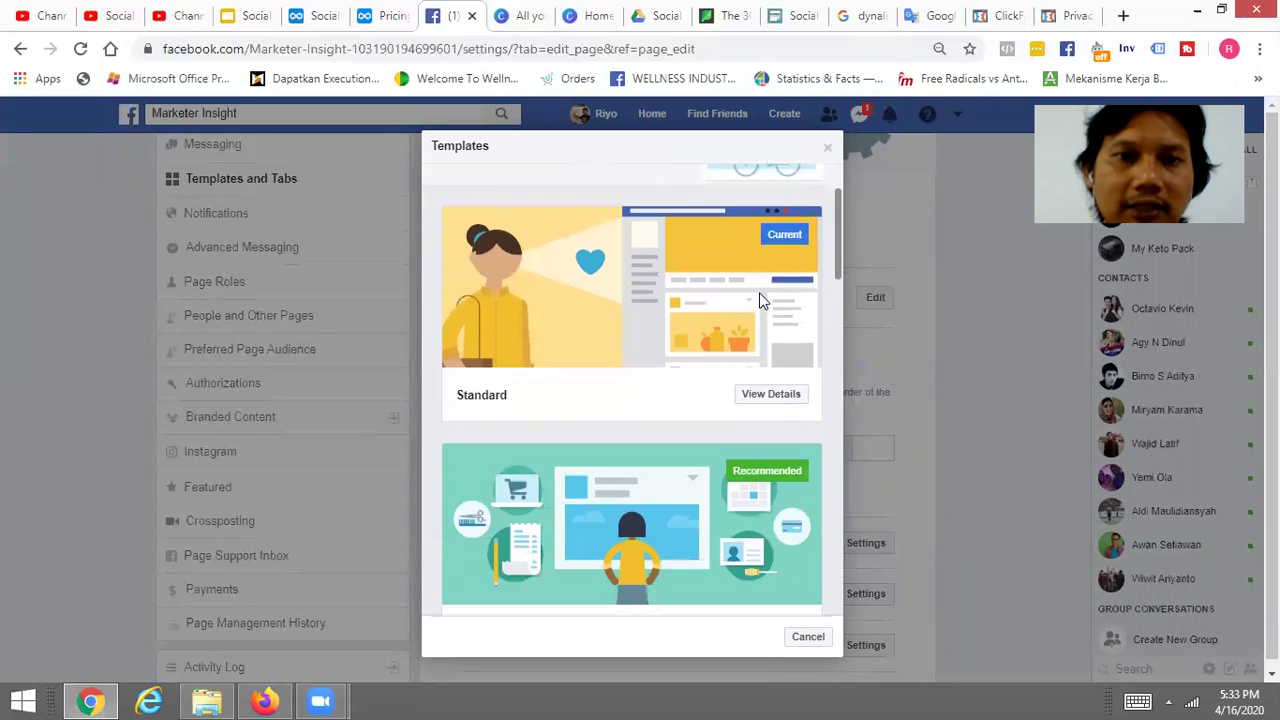
scroll(759, 298, up, 2)
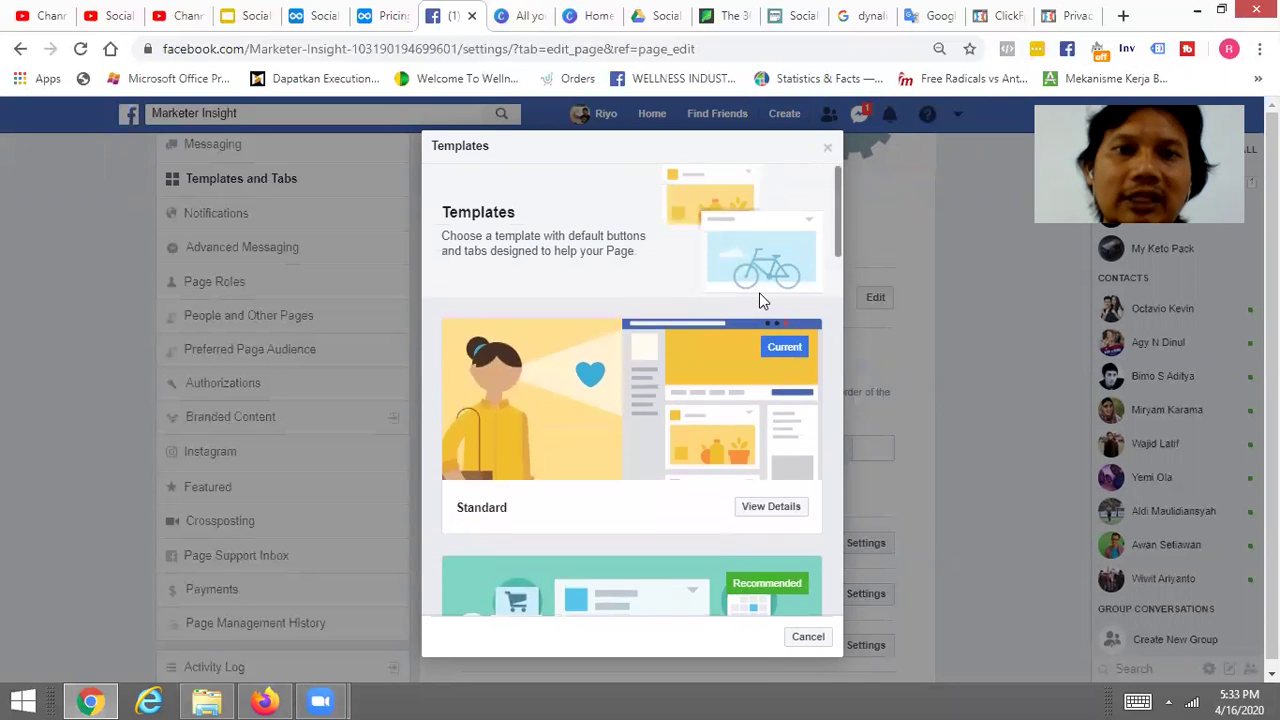
View the details of the recommended Services template and examine its page buttons, toolbar buttons and tabs
scroll(759, 292, down, 12)
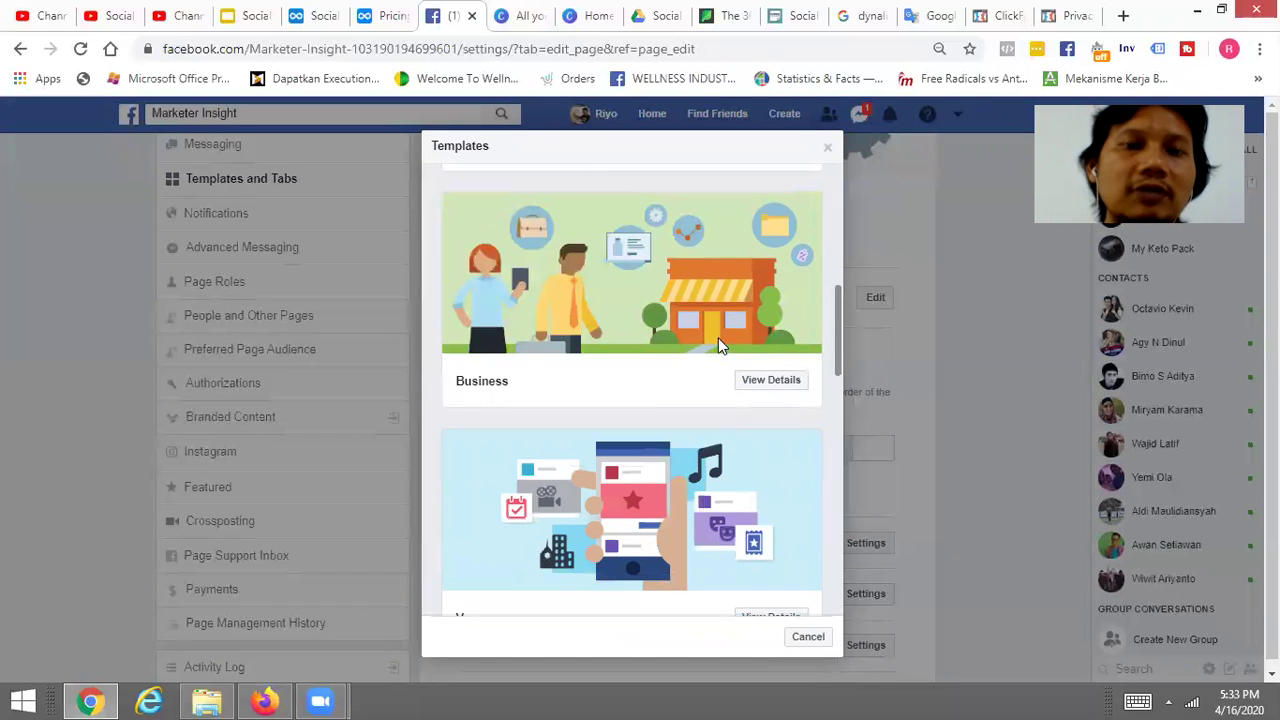
scroll(716, 334, up, 3)
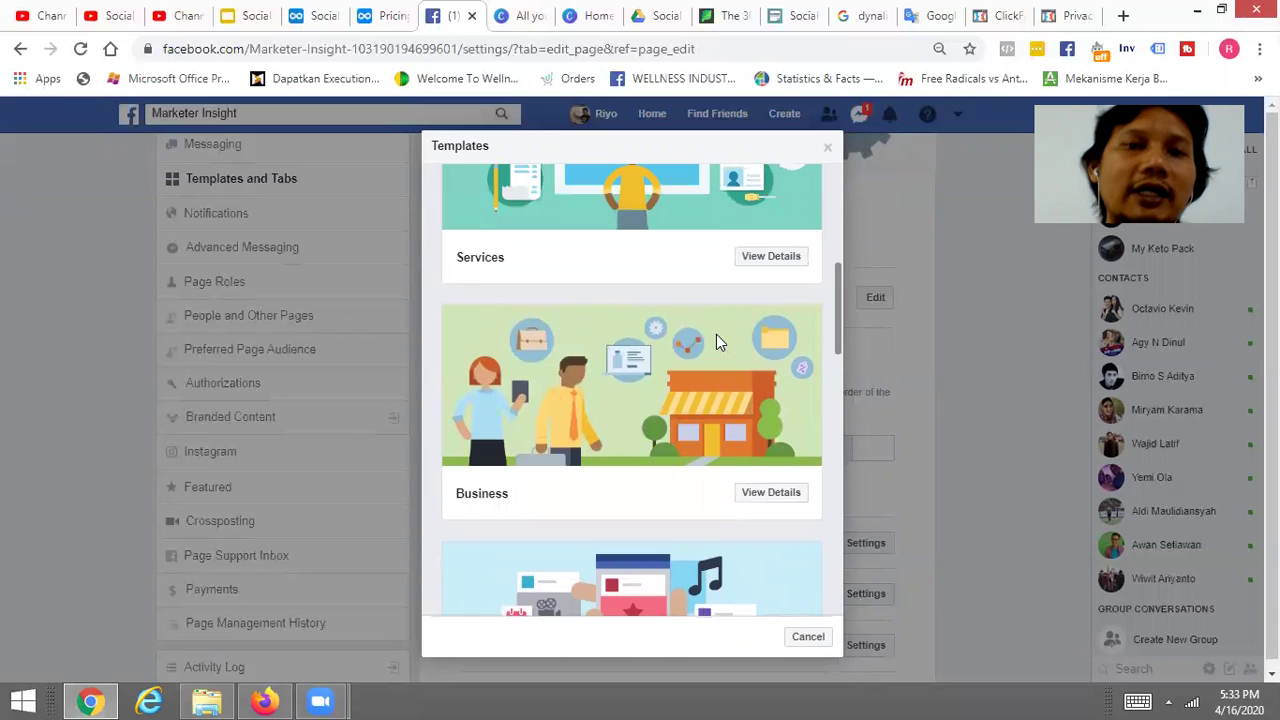
scroll(716, 334, up, 3)
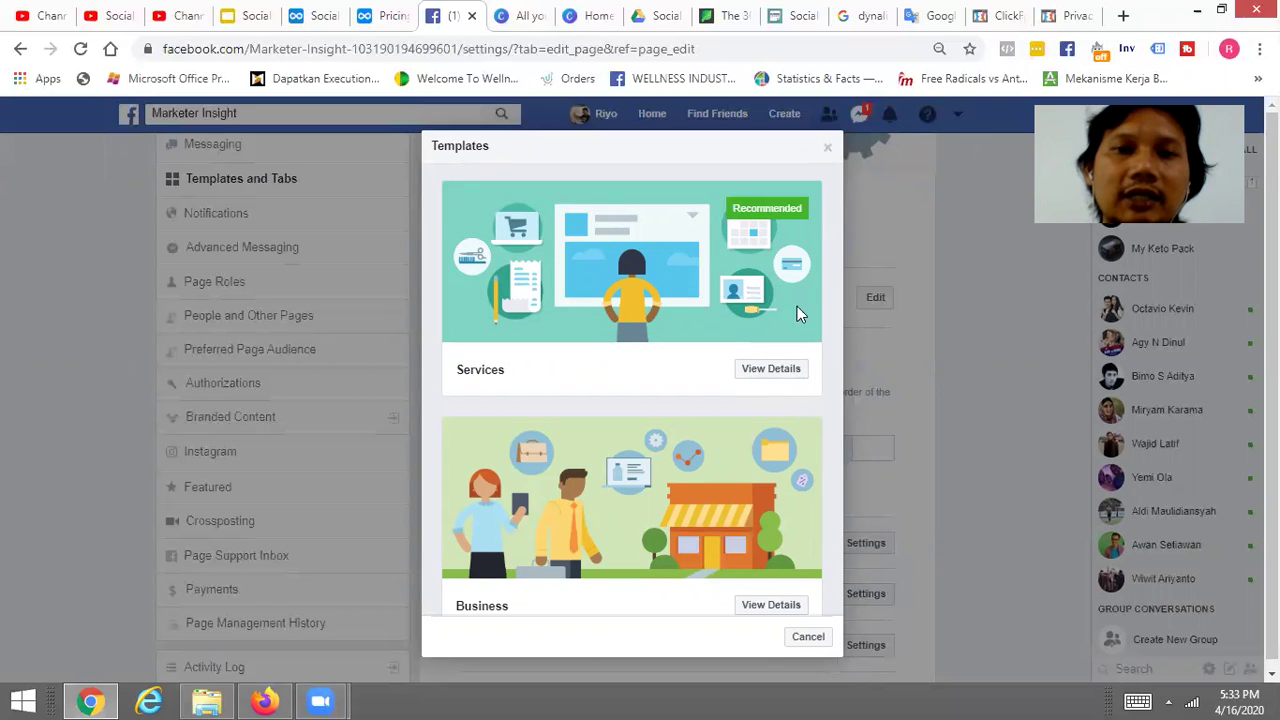
click(784, 374)
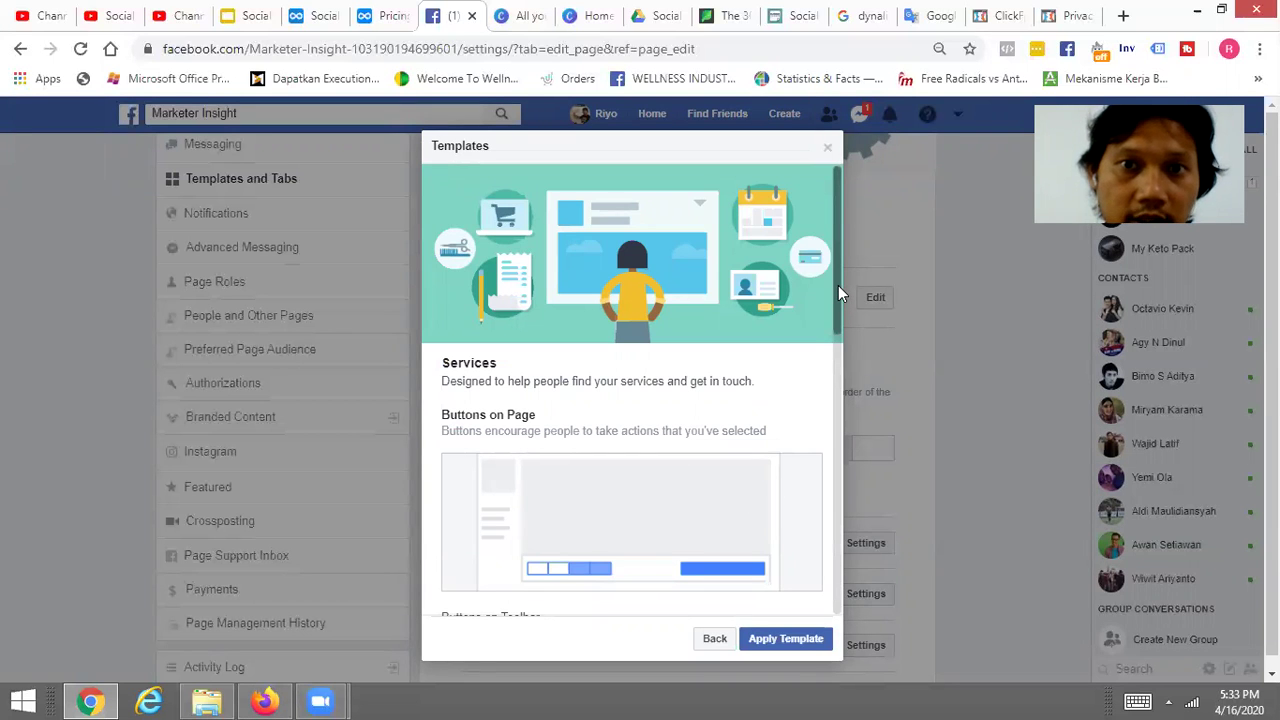
drag(838, 285, 834, 362)
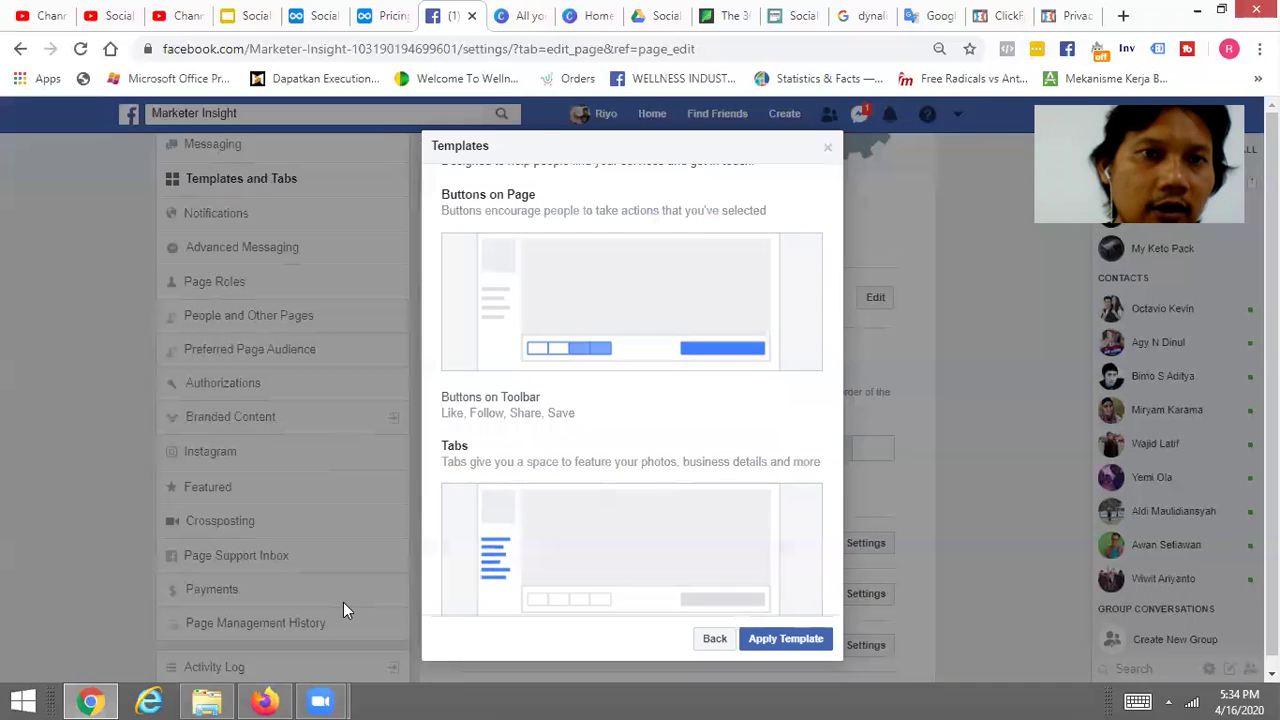
Switch to Firefox and try to open facebook.com/marketer-insight in a new tab
click(265, 700)
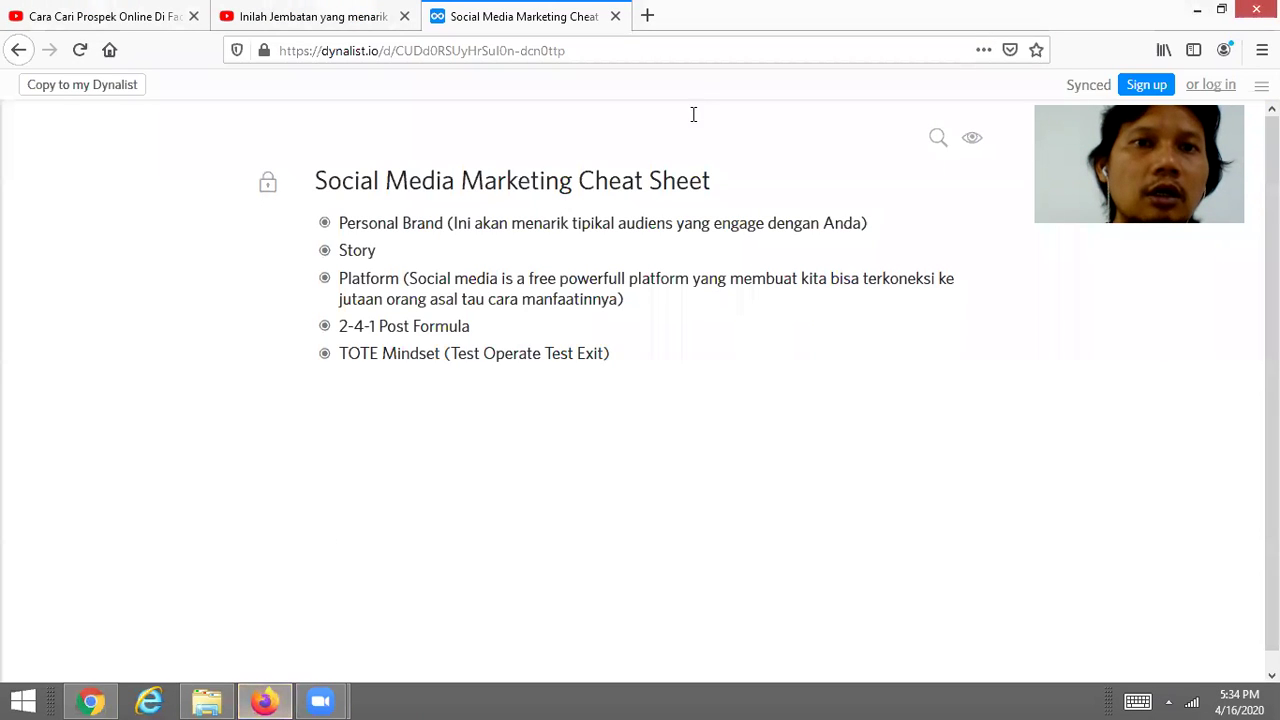
click(649, 15)
text(facen)
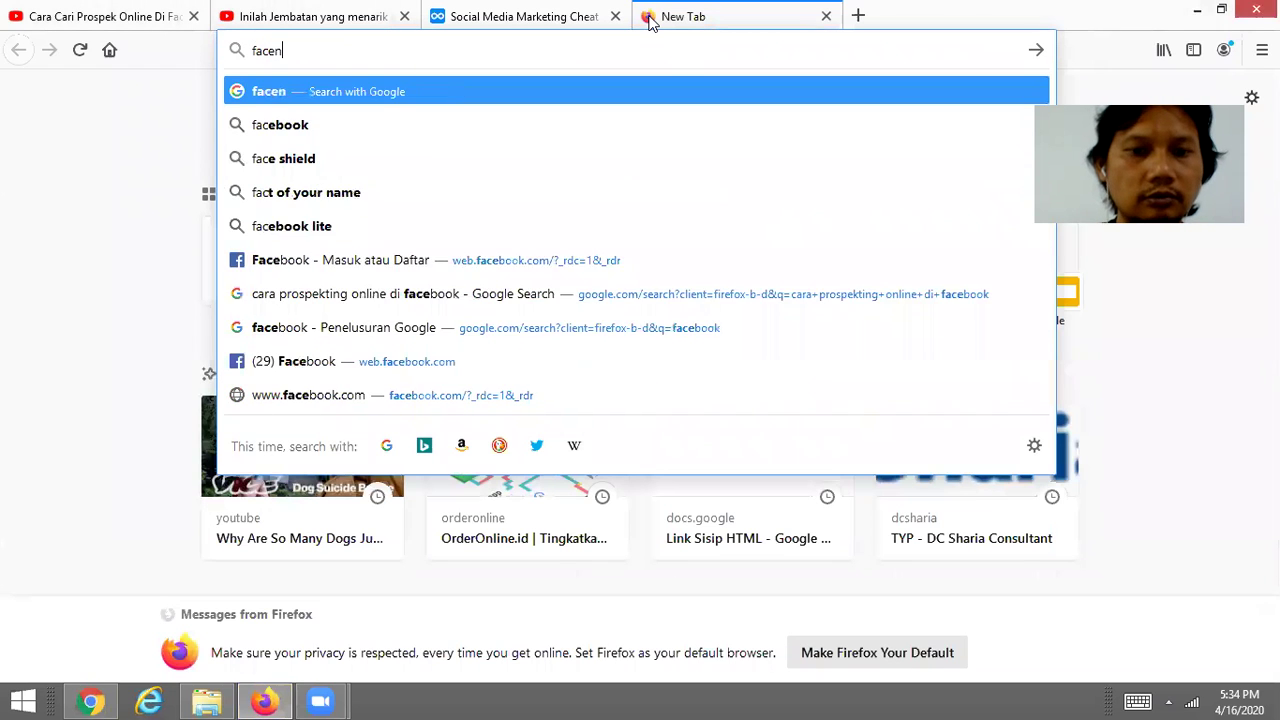
key(BackSpace)
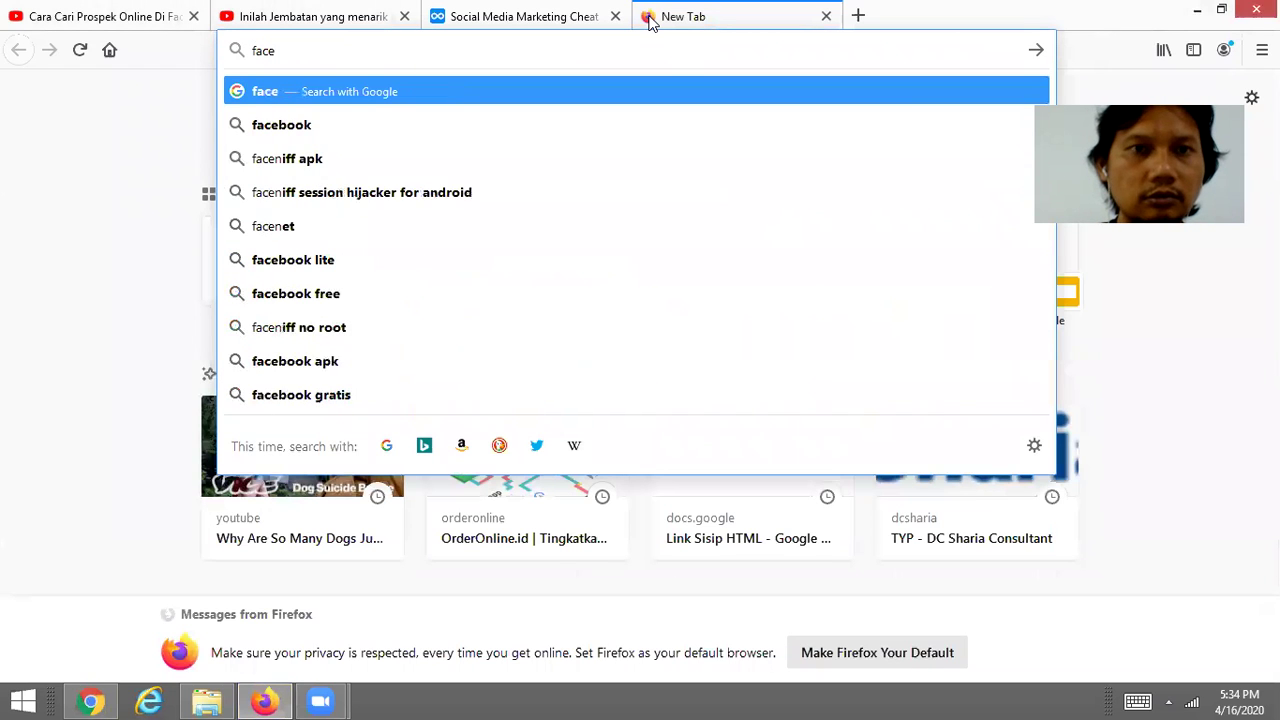
text(book.com/)
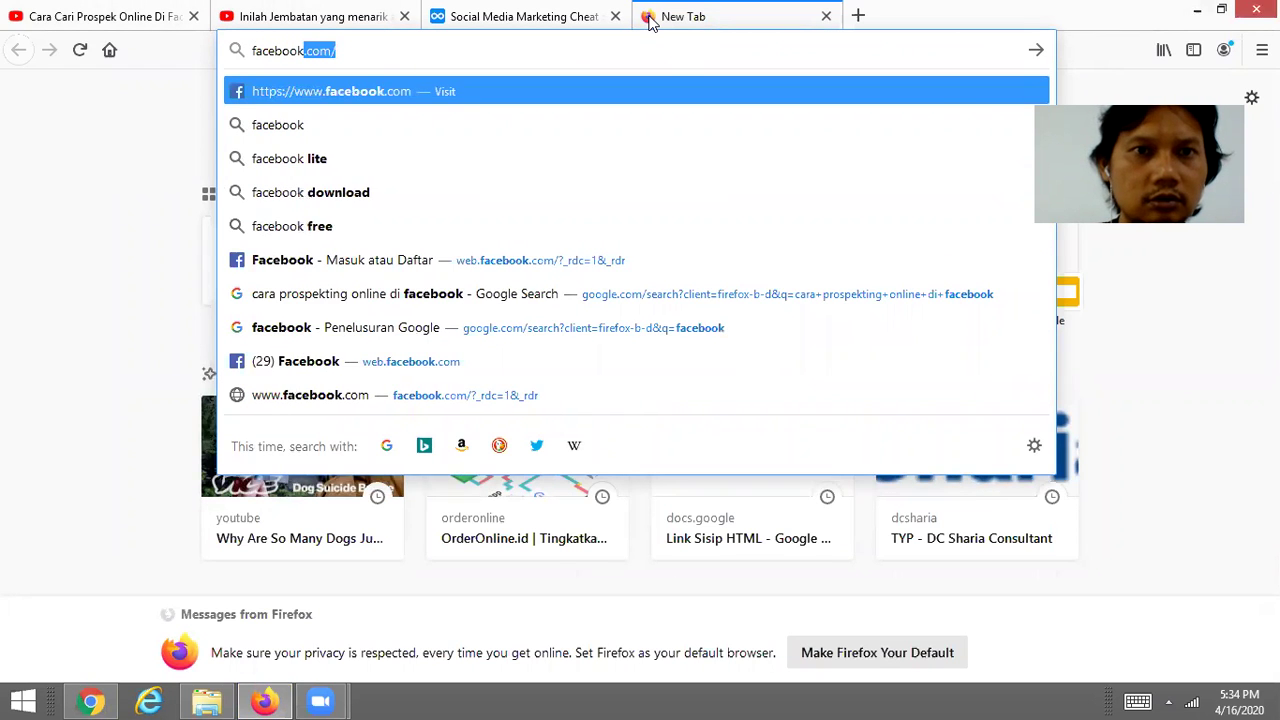
key(Right)
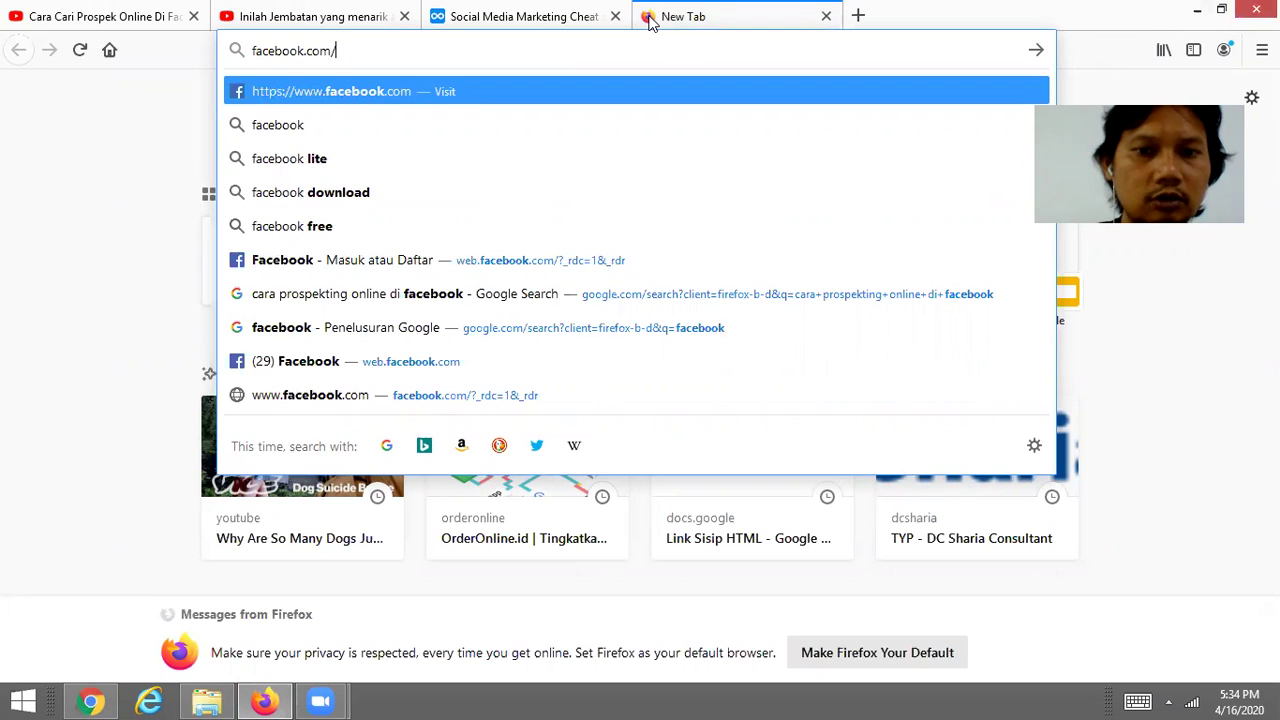
text(marketer-insight)
key(Return)
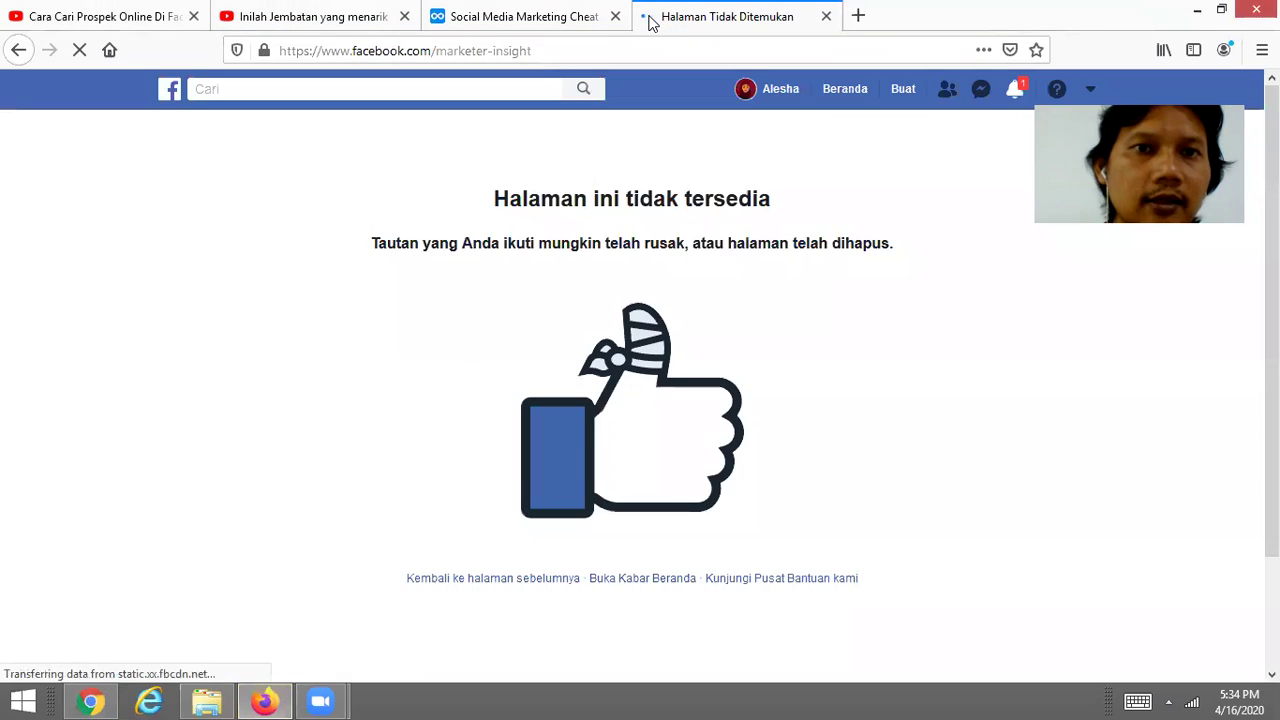
Search Google for "facebook marketer insight", follow the suggested "facebook marketing insight" search, and close the tab
double_click(517, 50)
click(518, 50)
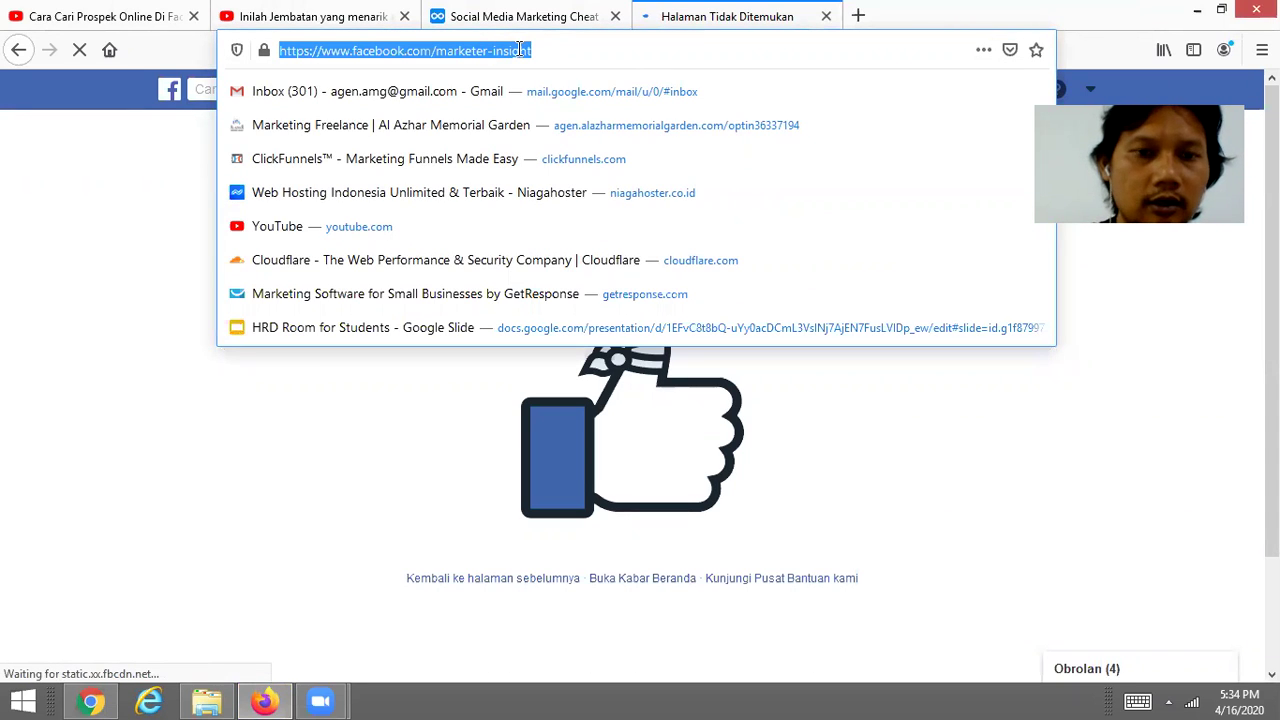
text(facebook )
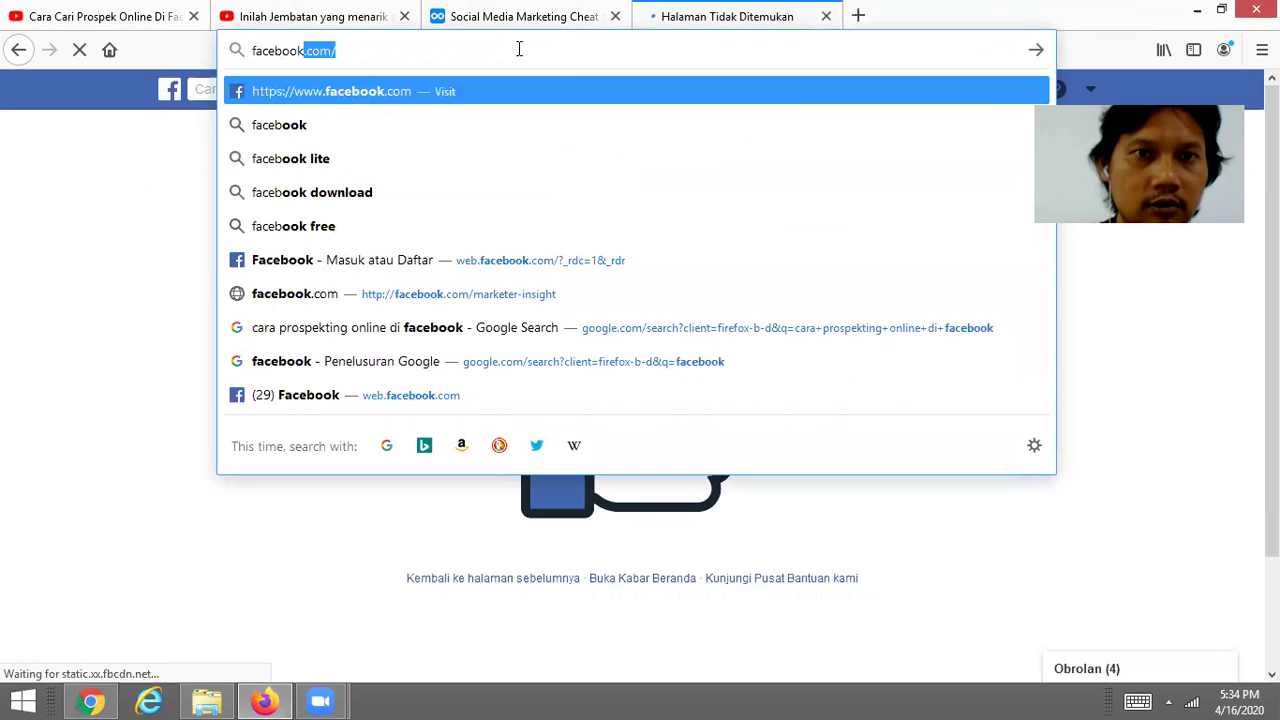
text(ma)
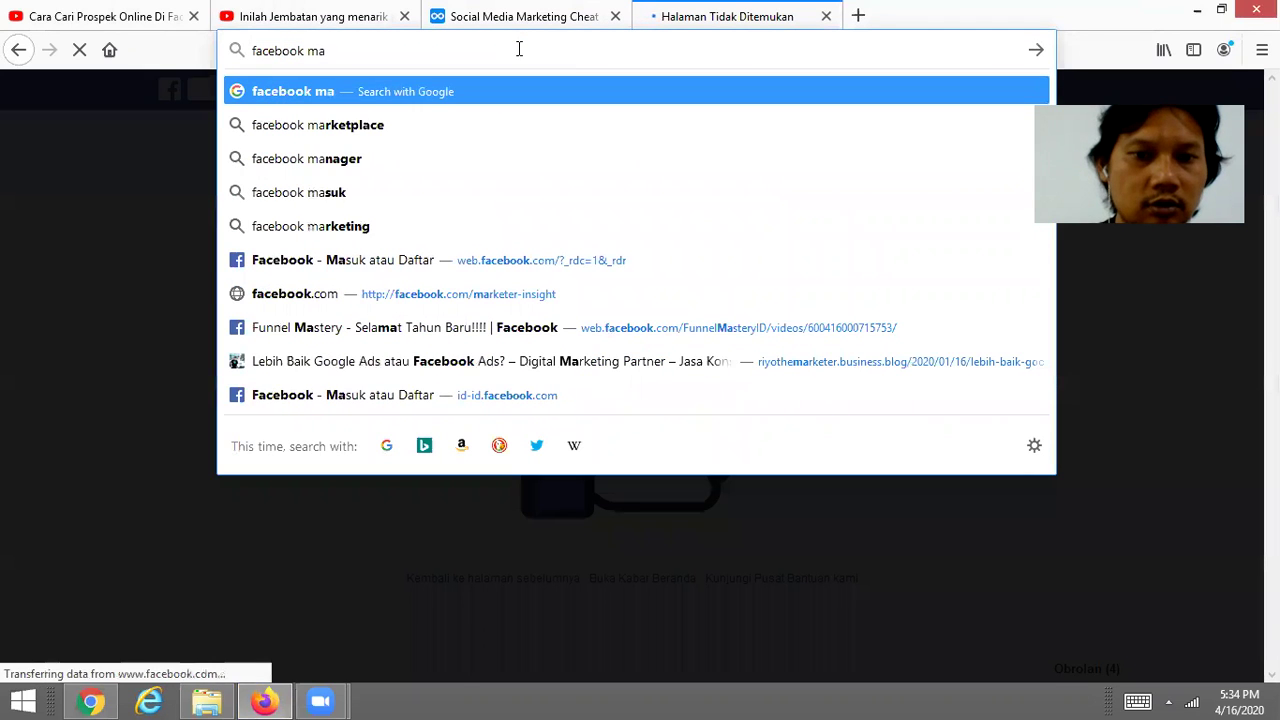
text(rketer insig)
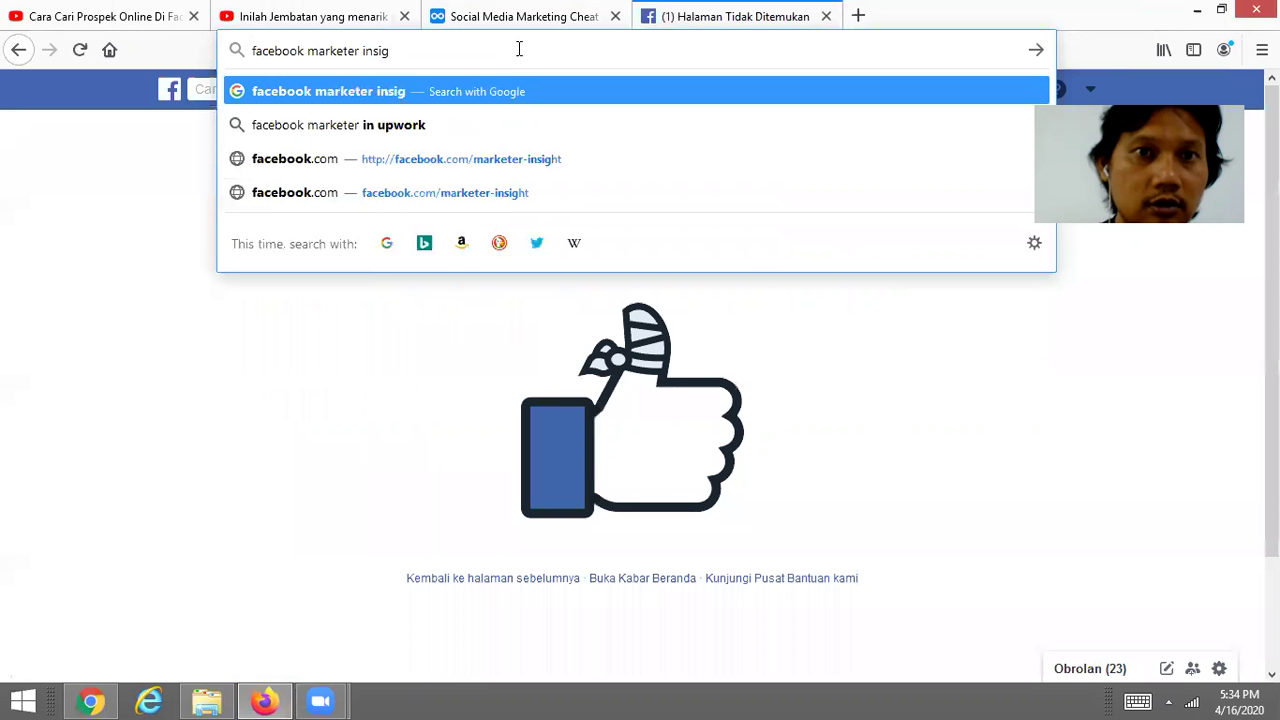
text(ht)
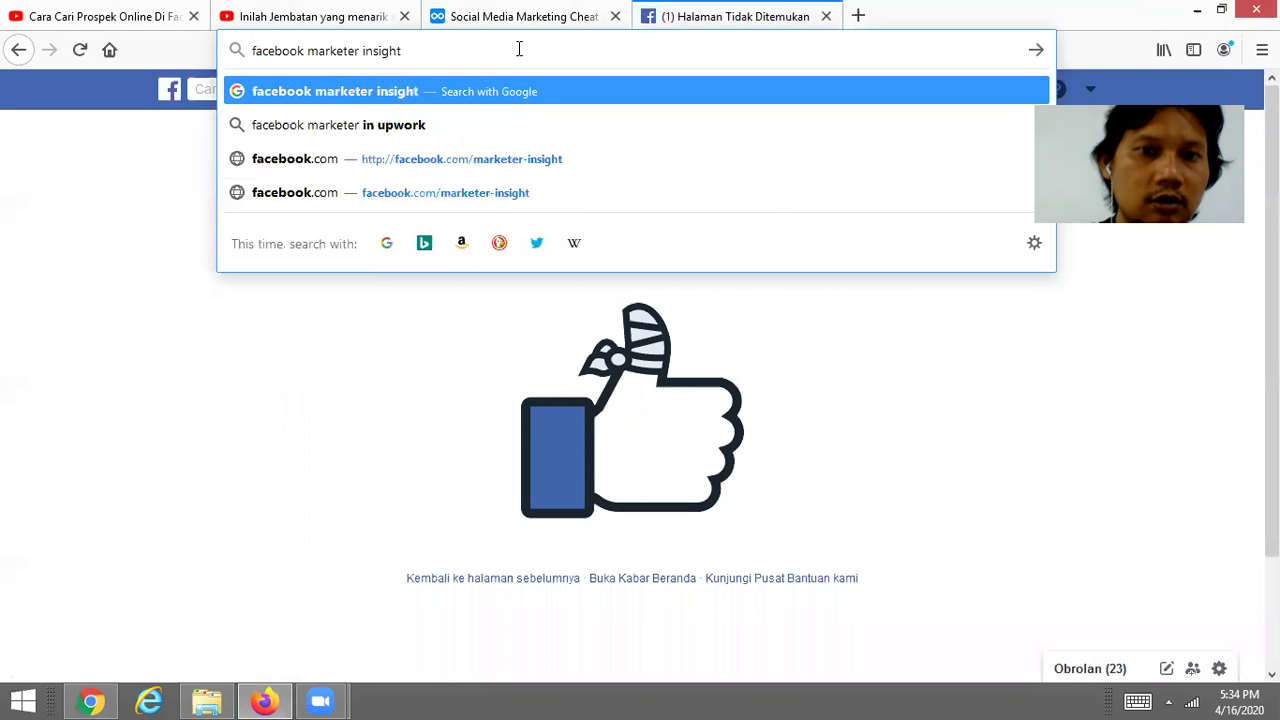
key(Return)
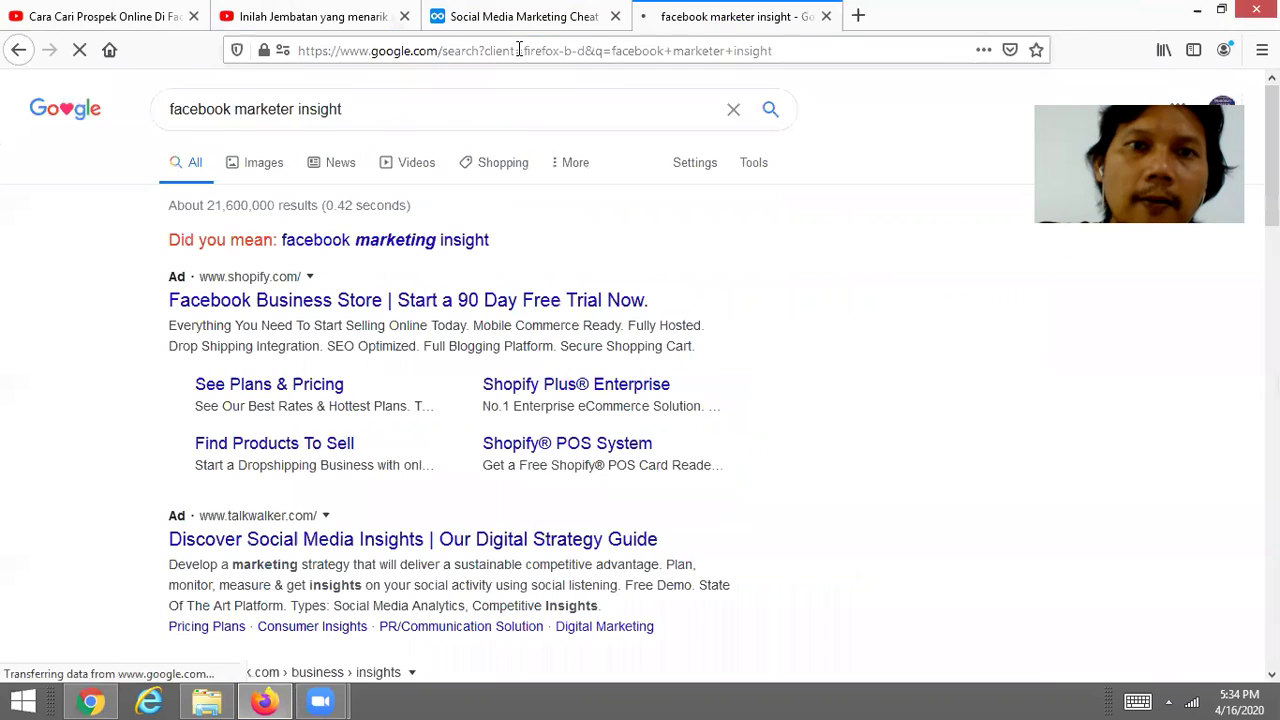
click(360, 248)
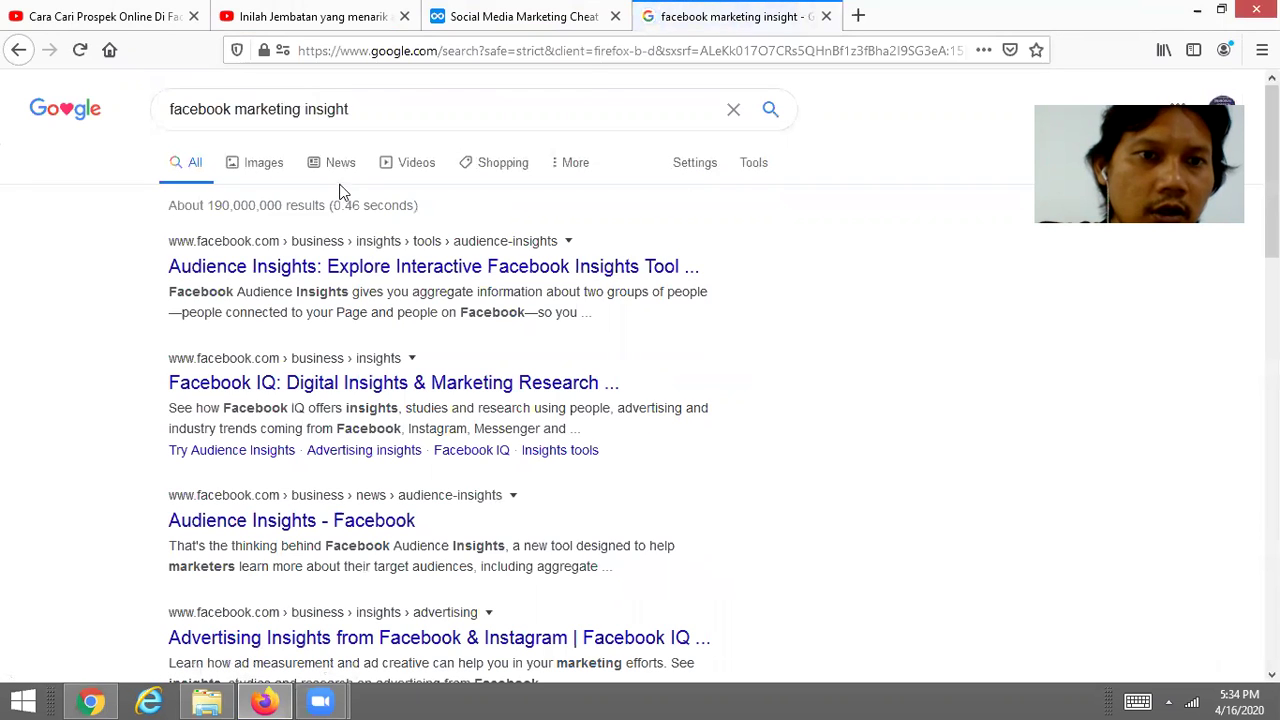
click(826, 17)
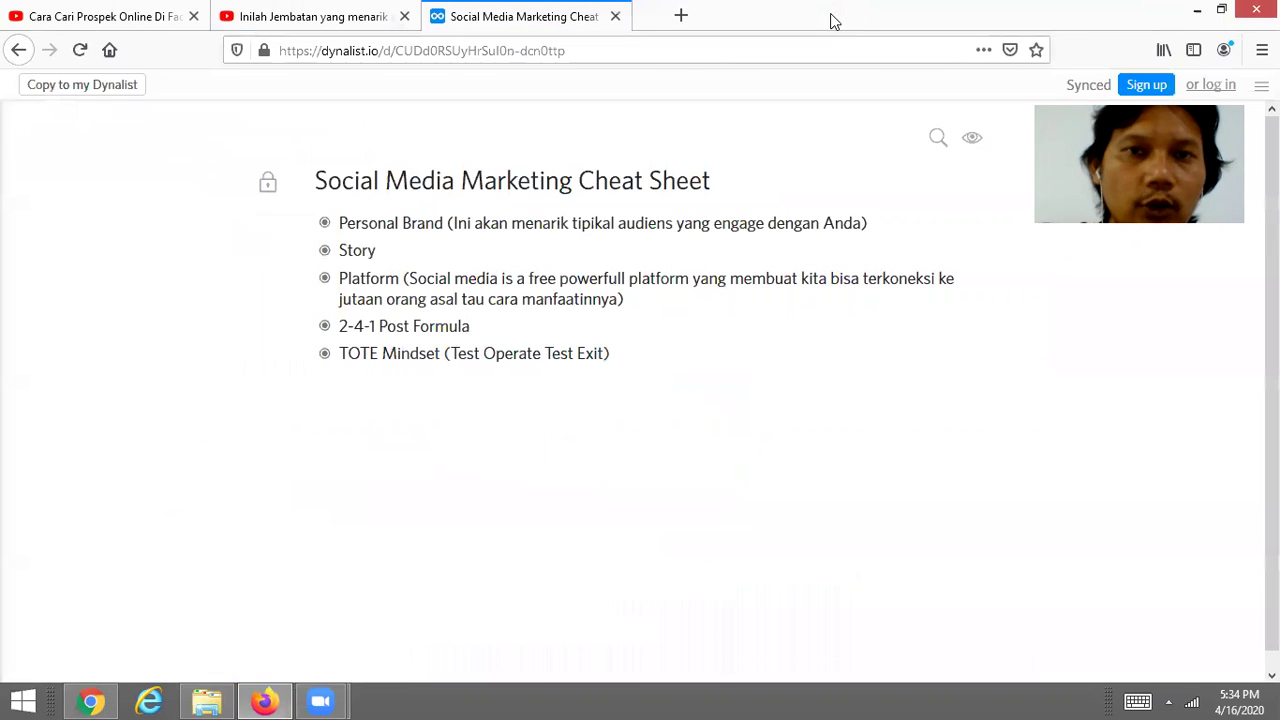
Switch back to Chrome and leave the Services details and the template chooser without applying a template
click(107, 698)
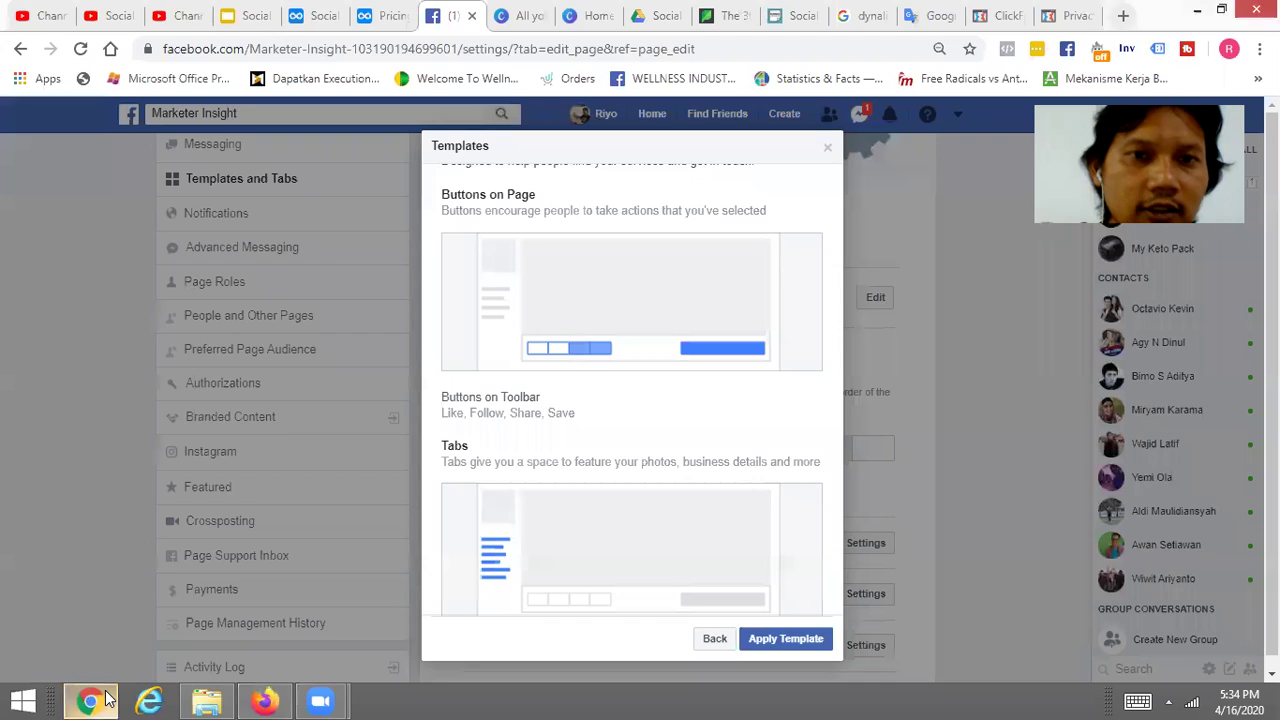
click(712, 640)
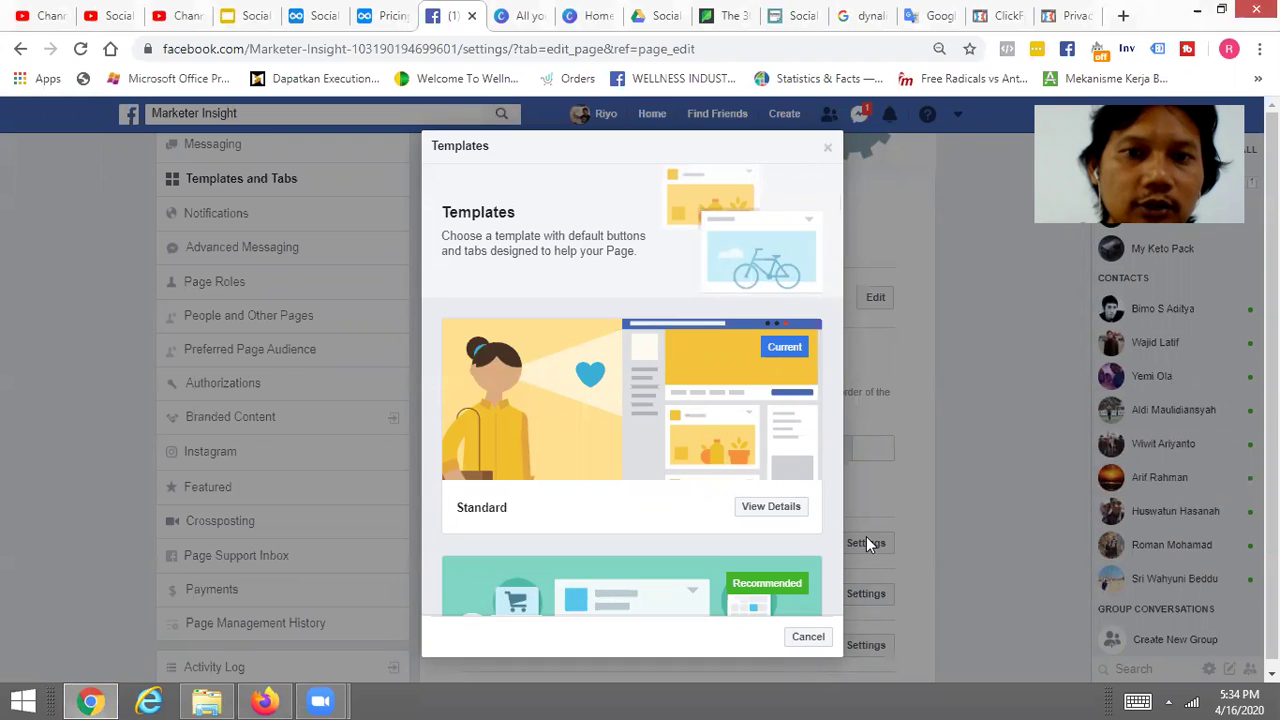
click(805, 637)
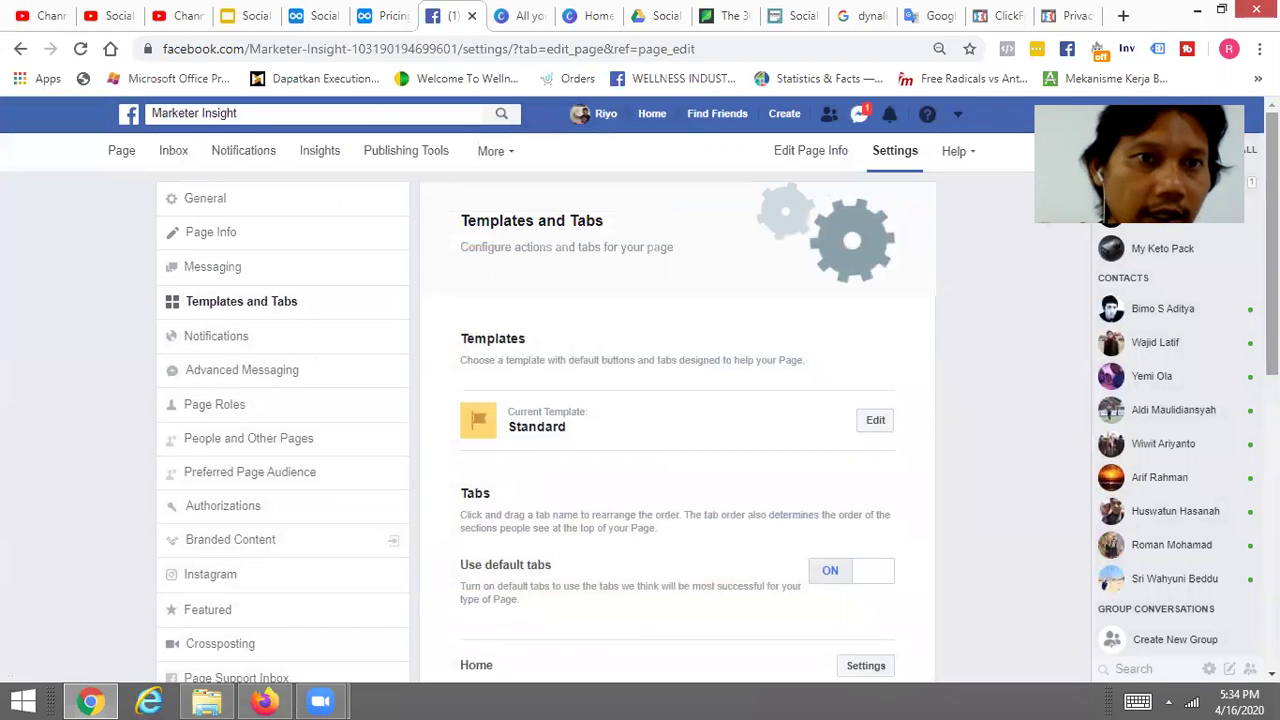
Open the Marketer Insight page, expand its full list of sections, and look over the page layout
click(117, 151)
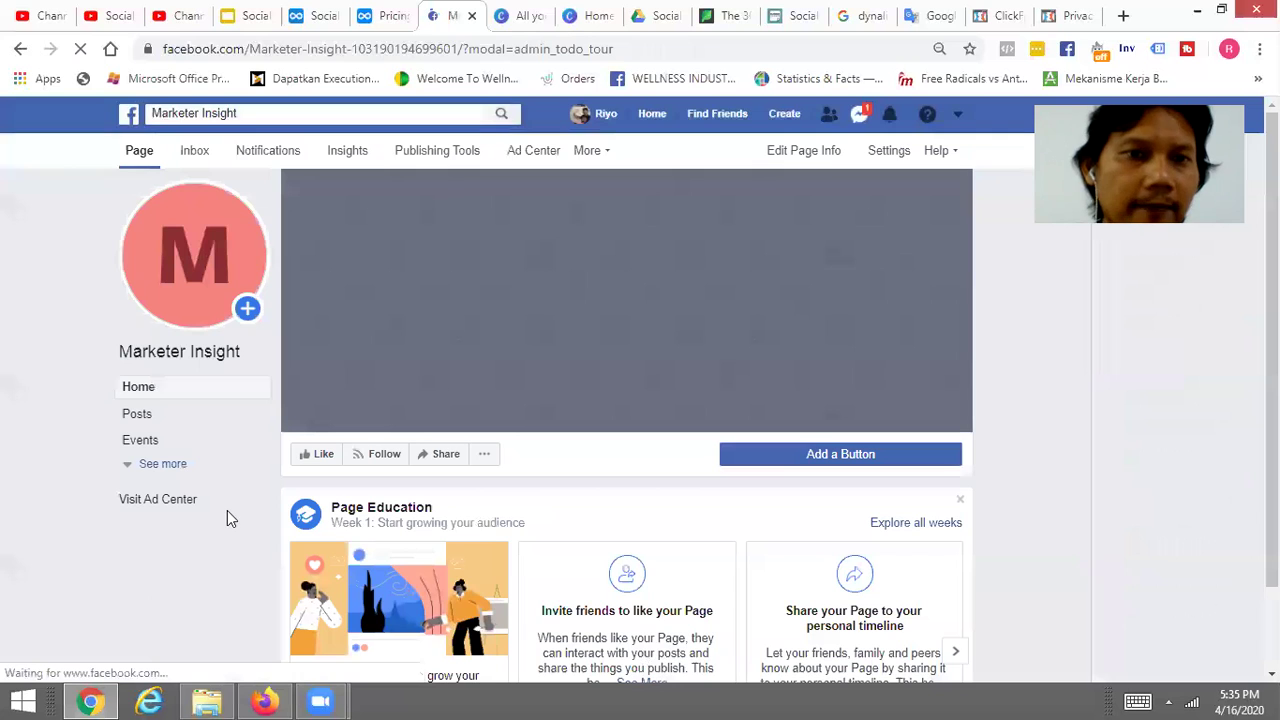
click(152, 468)
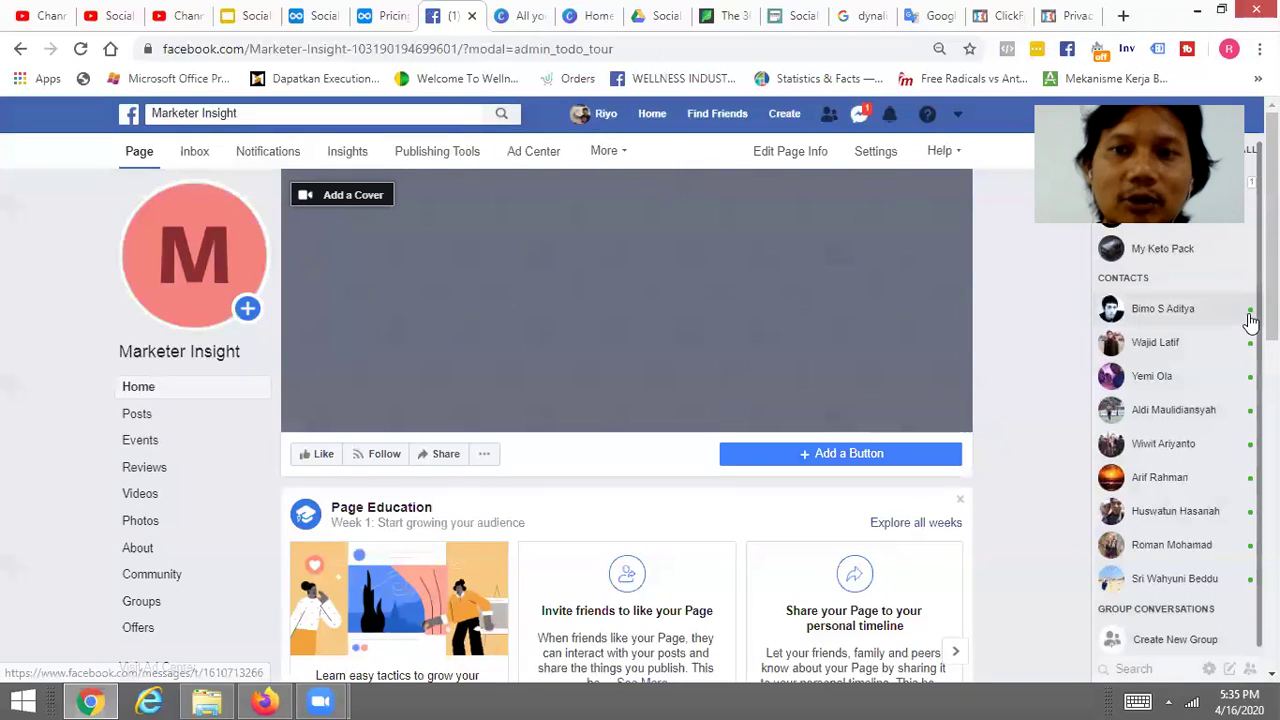
scroll(937, 300, down, 1)
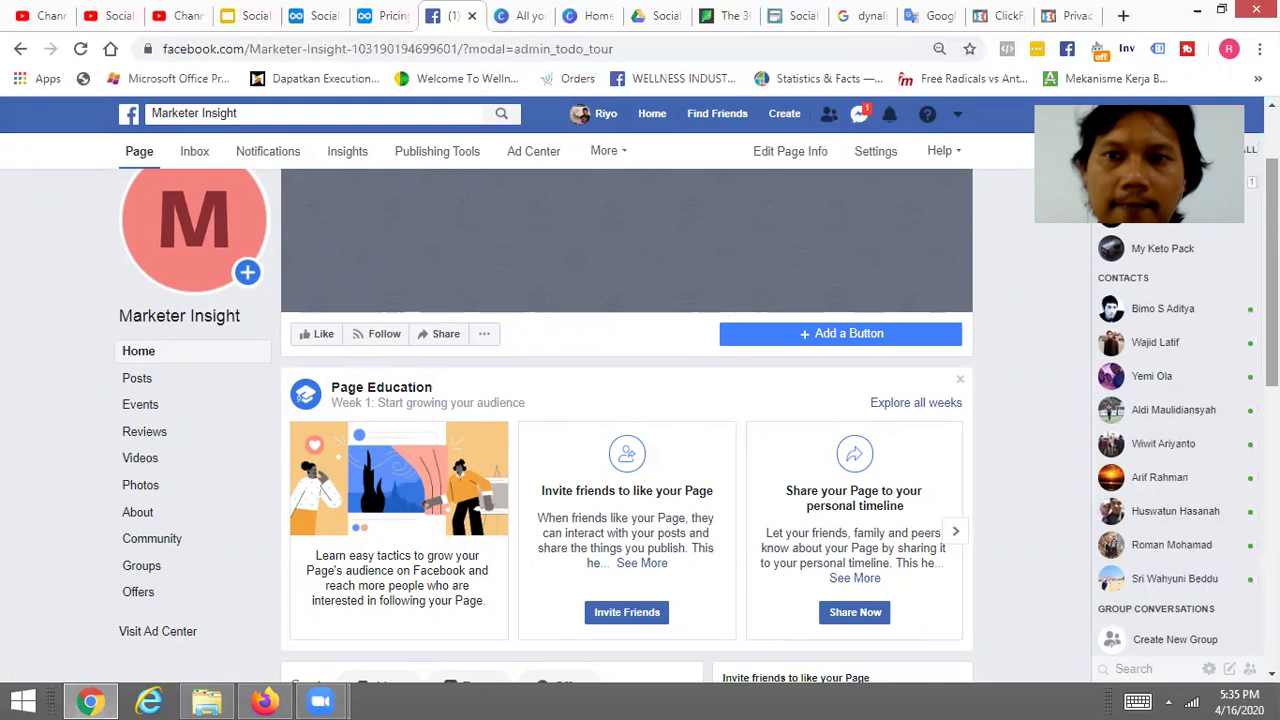
scroll(627, 450, up, 1)
scroll(627, 426, down, 3)
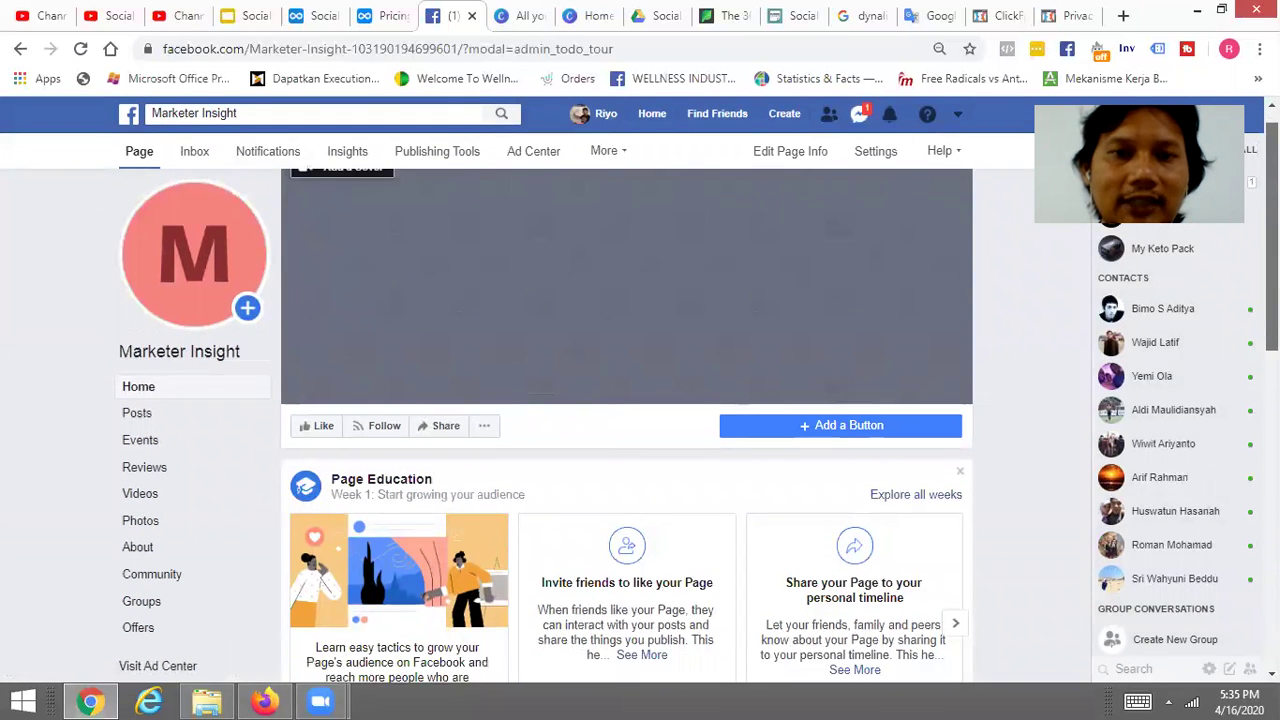
scroll(627, 426, up, 4)
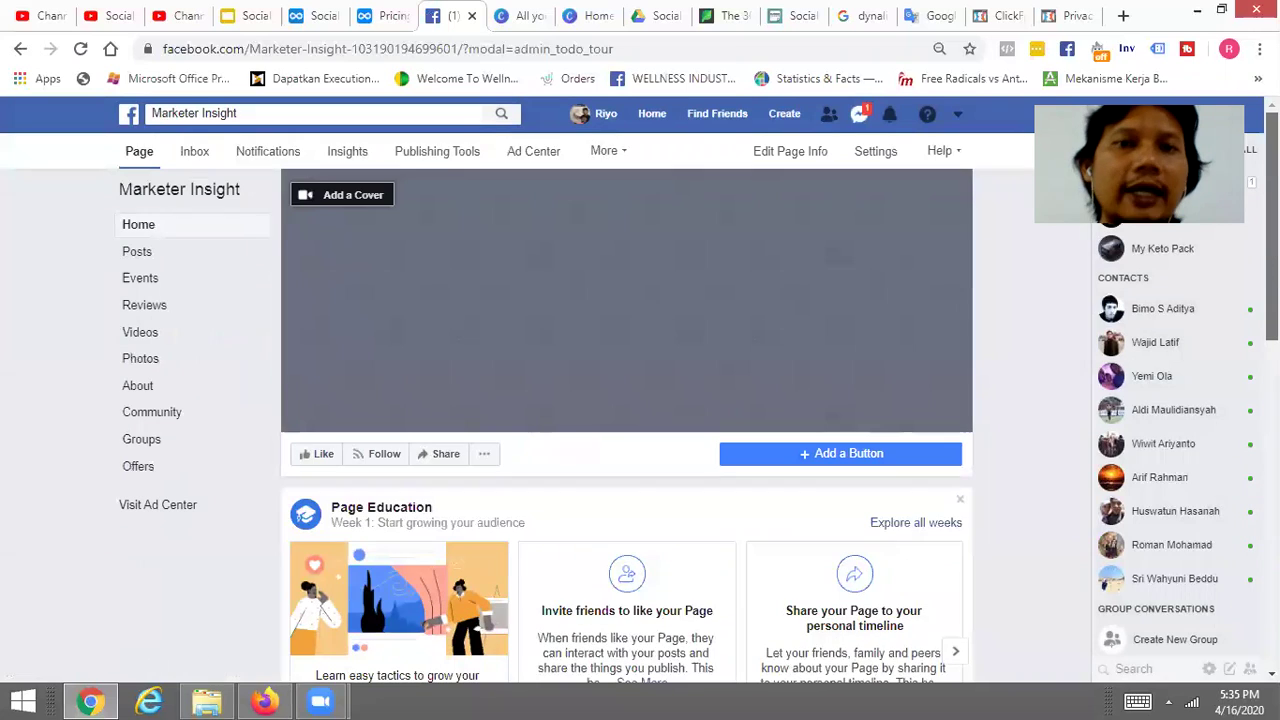